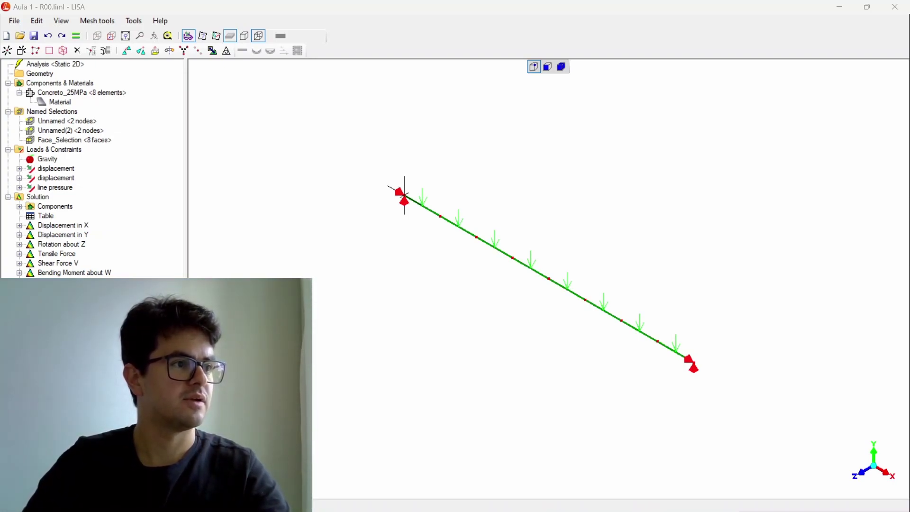
- Switch to Microsoft Whiteboard and sketch a black rectangle on a blank board, labelling its short side 5 and long side 8
left_click(24, 107)
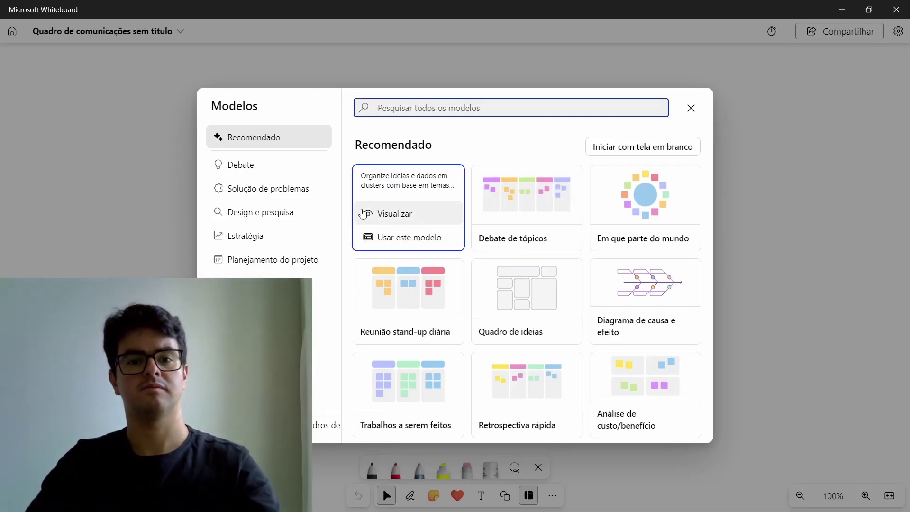
left_click(691, 108)
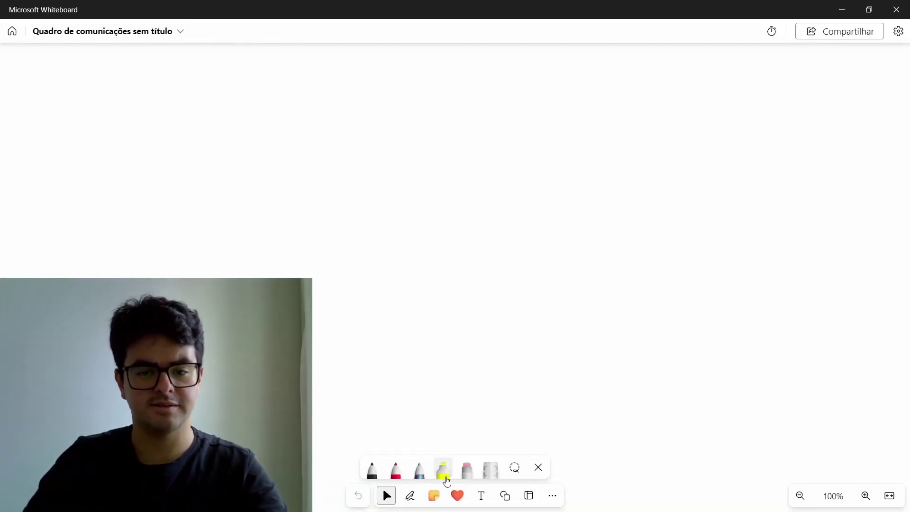
left_click(372, 469)
mouse_move(336, 125)
left_mouse_down()
mouse_move(329, 291)
mouse_move(483, 318)
mouse_move(573, 115)
mouse_move(339, 118)
mouse_move(329, 291)
mouse_move(636, 300)
mouse_move(649, 163)
mouse_move(595, 149)
mouse_move(336, 147)
left_mouse_up()
key("ctrl+z")
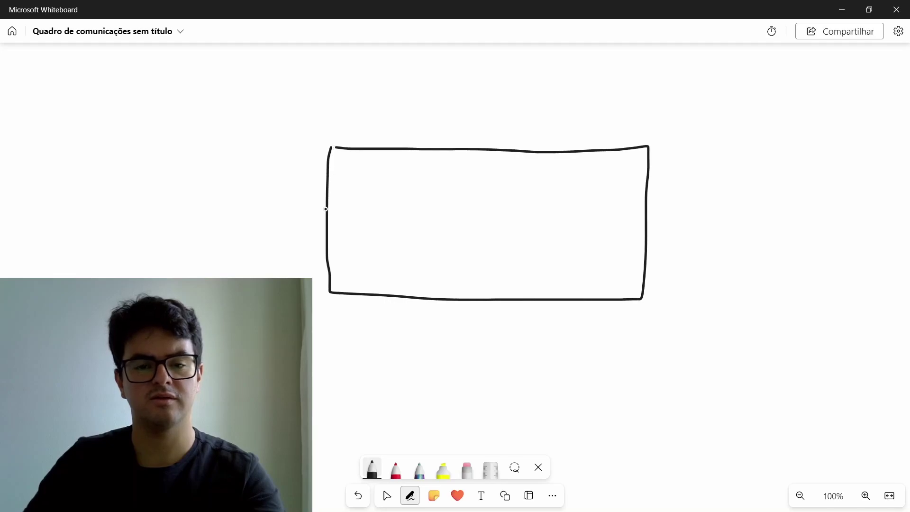
mouse_move(301, 195)
left_mouse_down()
mouse_move(286, 210)
mouse_move(287, 235)
left_mouse_up()
mouse_move(472, 263)
left_mouse_down()
mouse_move(480, 289)
mouse_move(470, 261)
left_mouse_up()
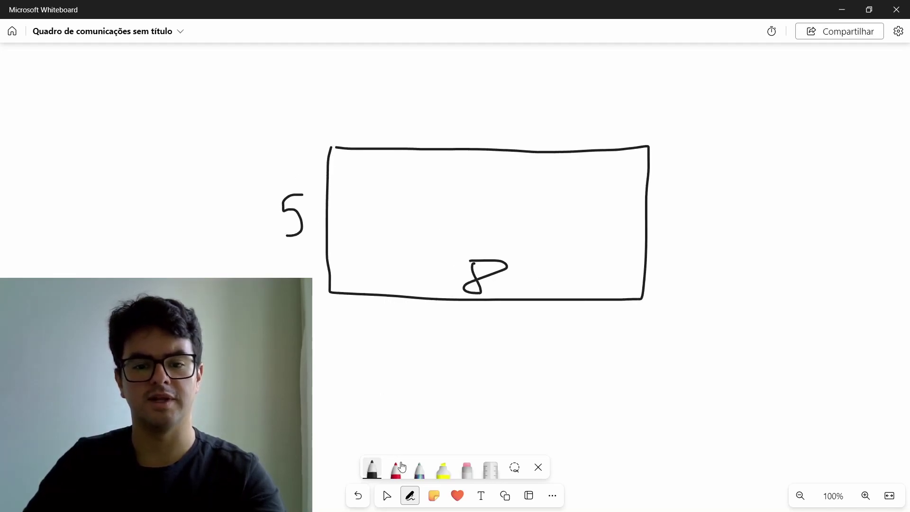
- Circle the four corners of the sketched rectangle in red
left_click(402, 467)
mouse_move(334, 138)
left_mouse_down()
mouse_move(345, 150)
mouse_move(319, 137)
left_mouse_up()
mouse_move(341, 290)
left_mouse_down()
mouse_move(327, 296)
mouse_move(314, 280)
left_mouse_up()
mouse_move(638, 294)
left_mouse_down()
mouse_move(638, 303)
mouse_move(644, 294)
left_mouse_up()
left_click_drag(627, 139, 626, 140)
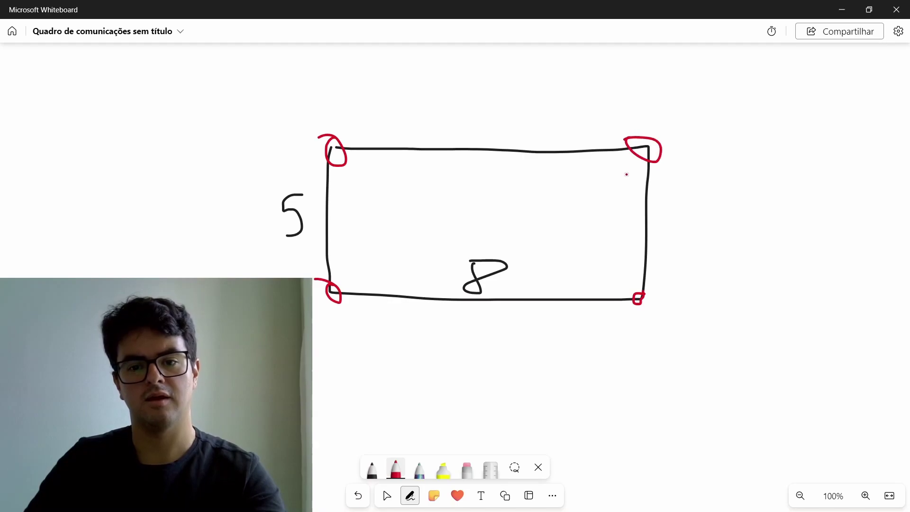
left_click_drag(339, 307, 626, 336)
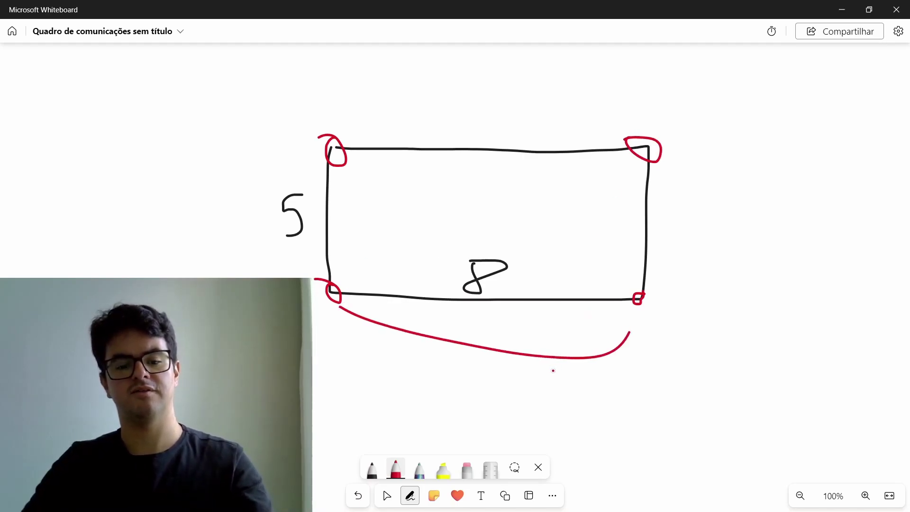
key("ctrl+z")
left_click_drag(300, 138, 279, 278)
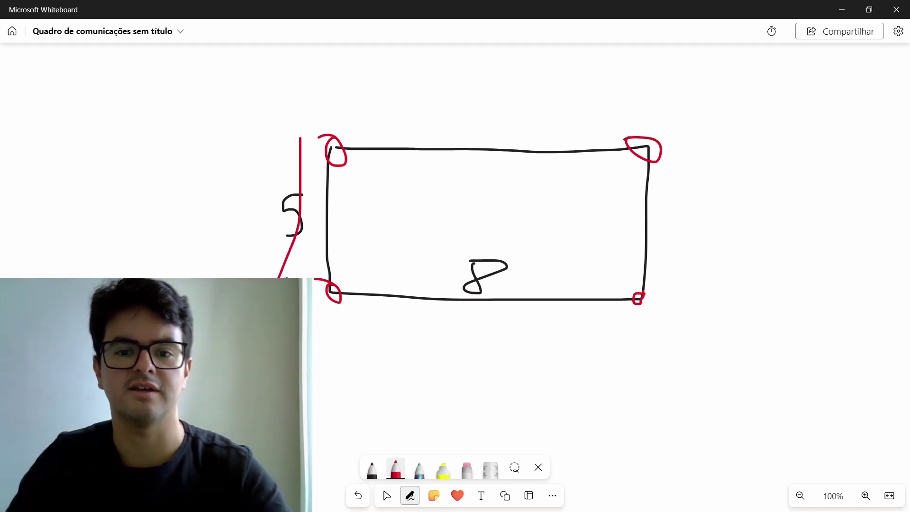
key("ctrl+z")
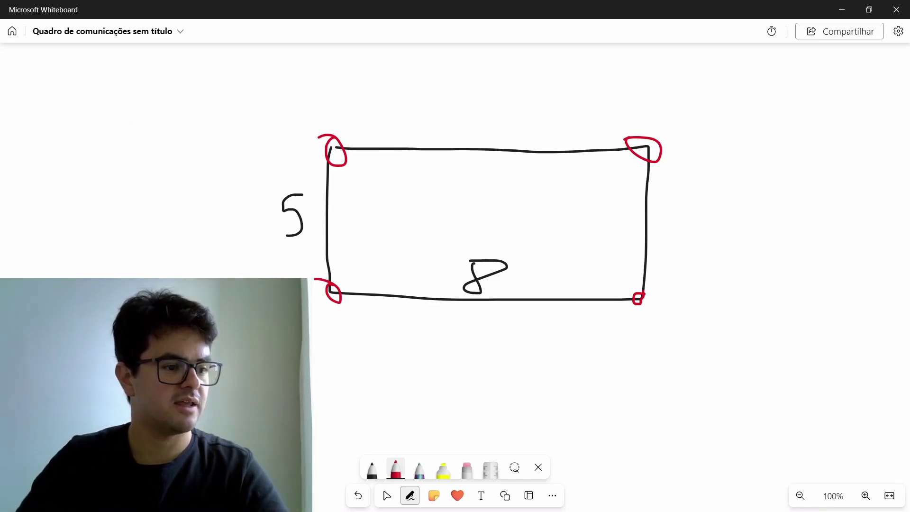
- Switch back to LISA and save the model as Estrutura Pilar+Viga+Laje - R00, overwriting the existing file
key("alt+Tab")
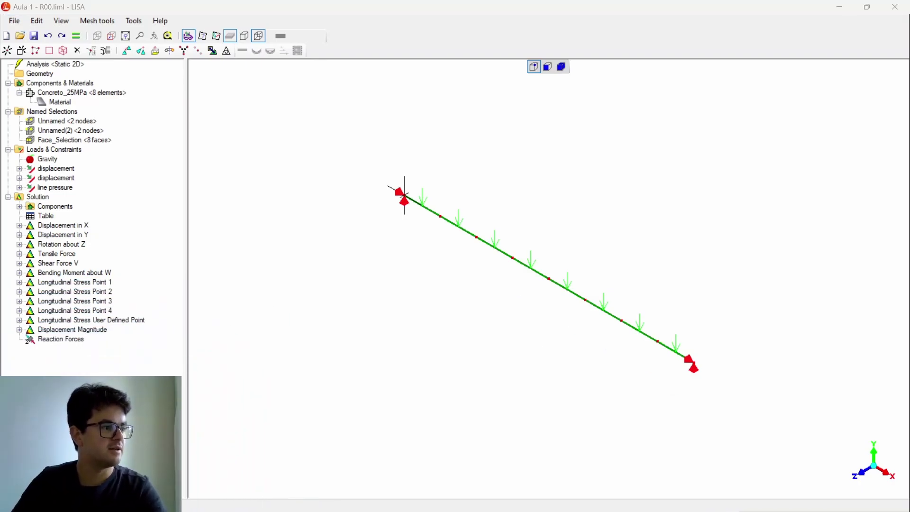
left_click(15, 22)
left_click(15, 22)
left_click(15, 22)
left_click(68, 87)
left_click(204, 129)
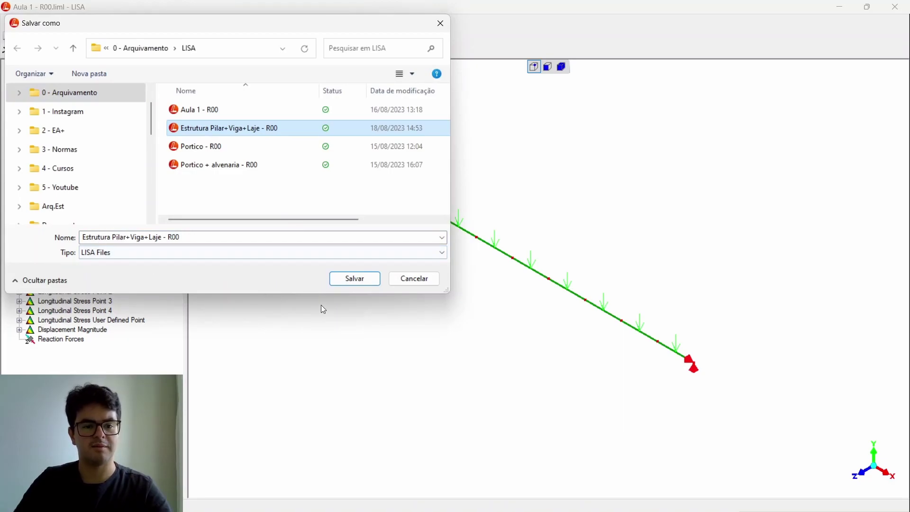
left_click(351, 279)
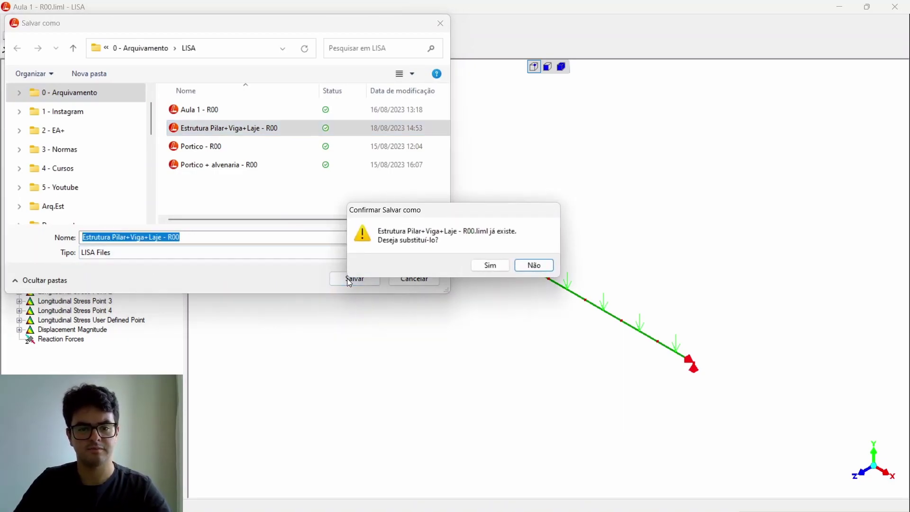
left_click(501, 268)
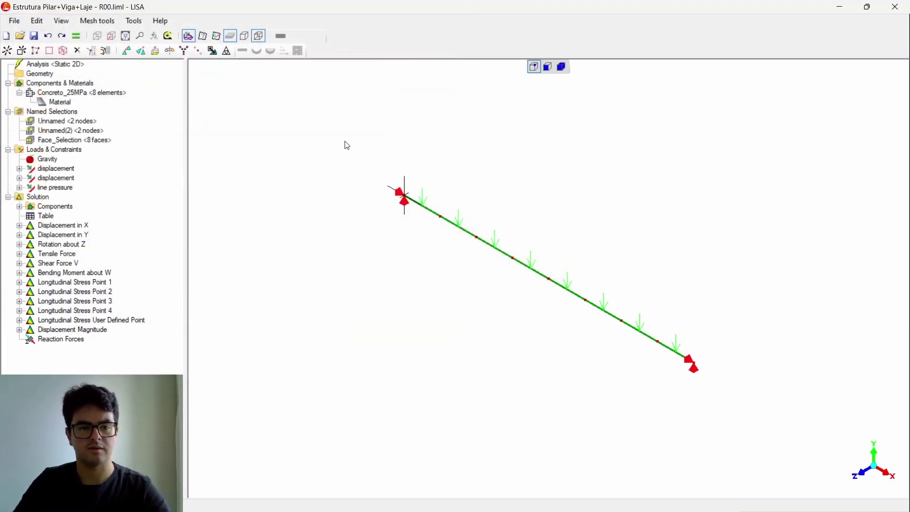
- Delete the line pressure load from the beam and switch the selection mode to whole elements
right_click(71, 188)
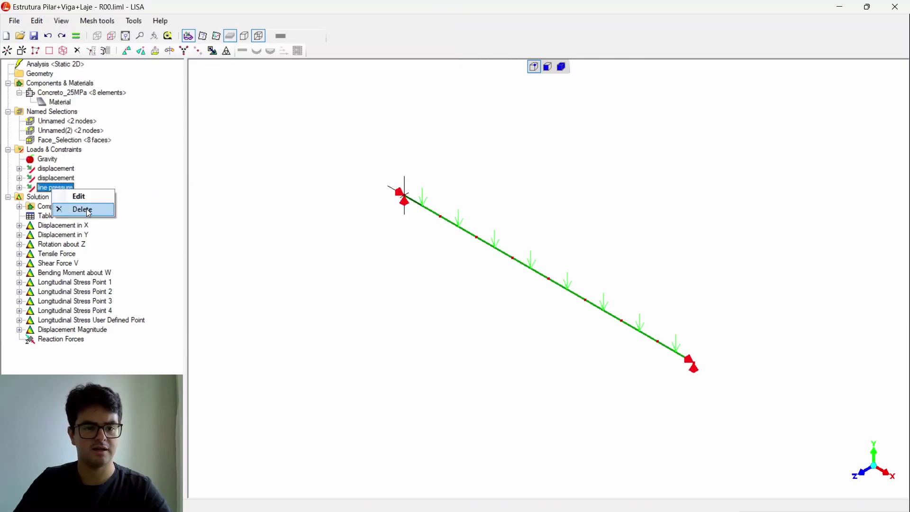
left_click(81, 208)
scroll(470, 208, "down", 2)
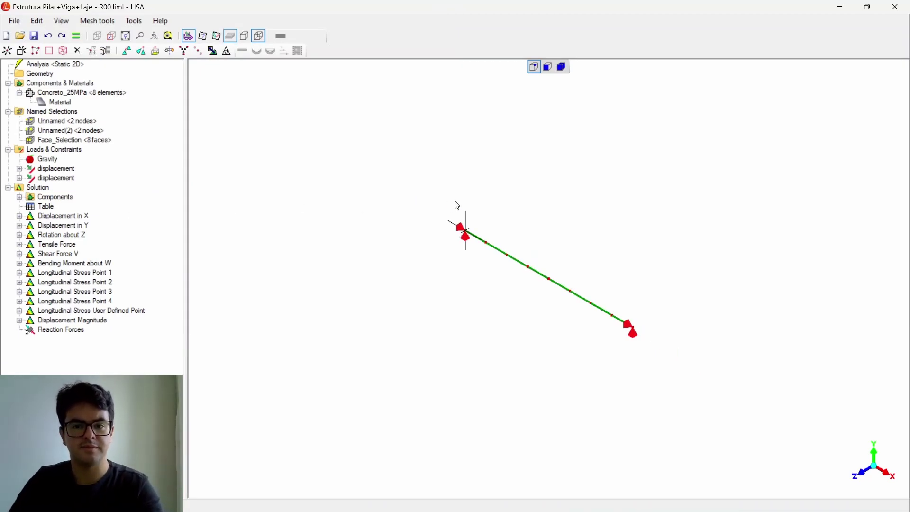
left_click(562, 66)
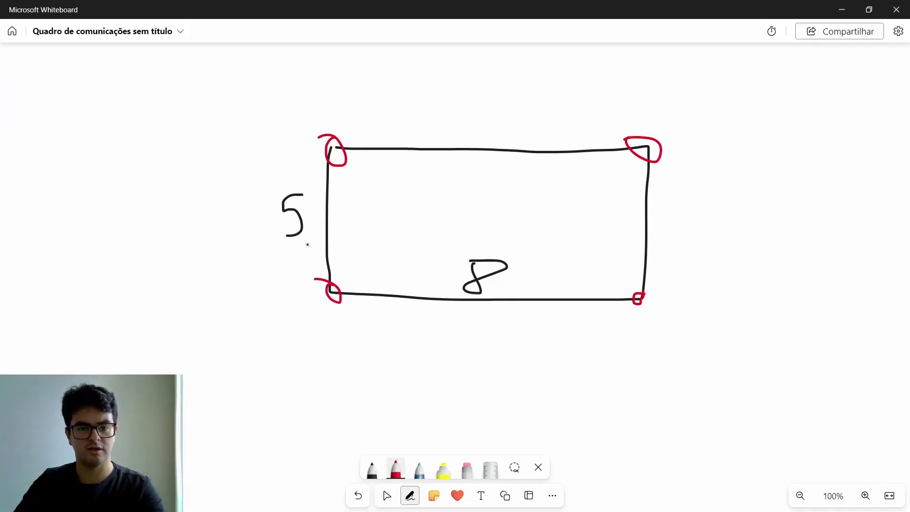
- On the Whiteboard sketch, mark the lower-left corner 0,0, draw a rightward arrow labelled -Z, and annotate the lower-right corner
mouse_move(321, 329)
left_mouse_down()
mouse_move(309, 338)
mouse_move(322, 330)
left_mouse_up()
key("ctrl+z")
left_click(372, 469)
mouse_move(324, 319)
left_mouse_down()
mouse_move(340, 353)
mouse_move(356, 335)
mouse_move(490, 329)
mouse_move(483, 321)
mouse_move(496, 333)
mouse_move(487, 335)
left_mouse_up()
left_click_drag(394, 374, 458, 383)
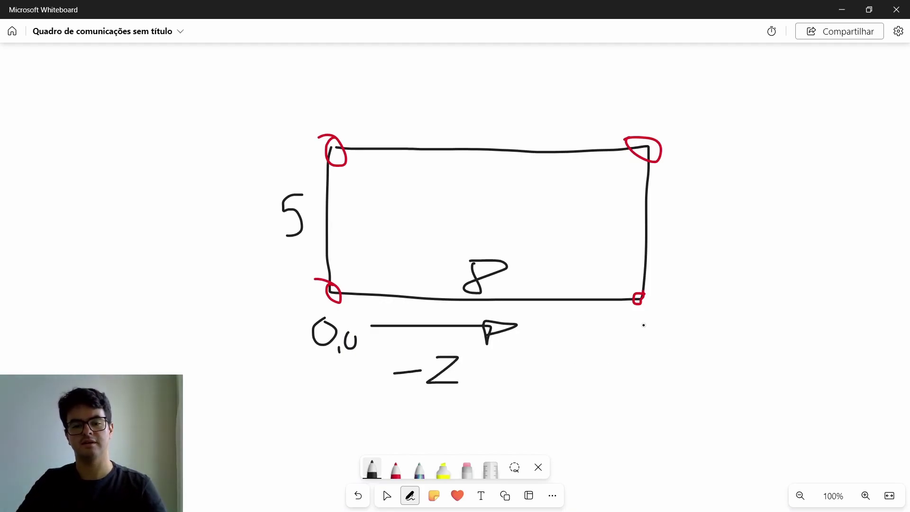
mouse_move(644, 326)
left_mouse_down()
mouse_move(636, 327)
mouse_move(673, 341)
mouse_move(681, 332)
mouse_move(684, 356)
mouse_move(714, 327)
mouse_move(700, 335)
left_mouse_up()
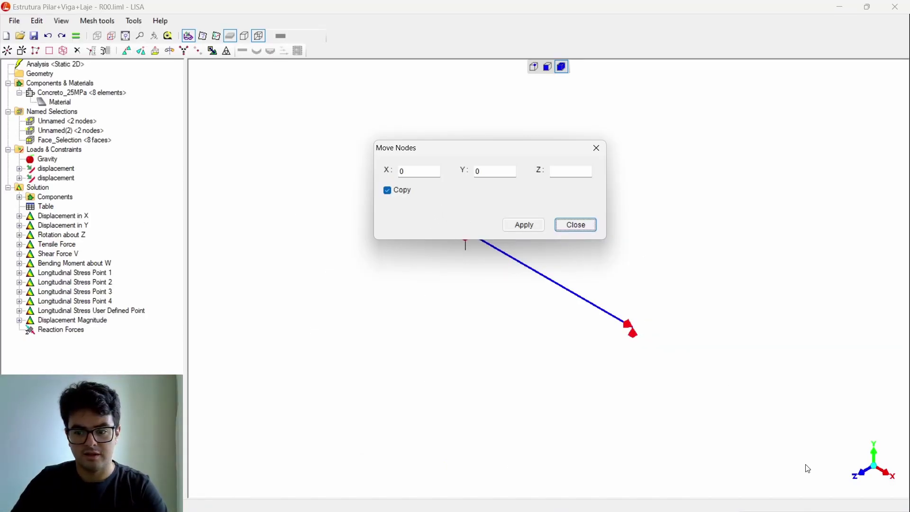
- Copy the selected beam with an offset of X 0, Y 0, Z -8, then return to node selection mode
left_click(561, 173)
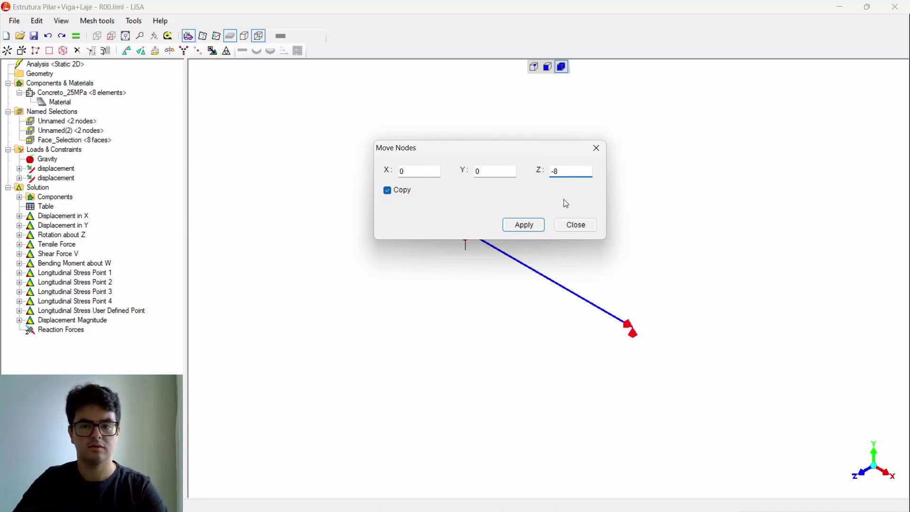
left_click(522, 226)
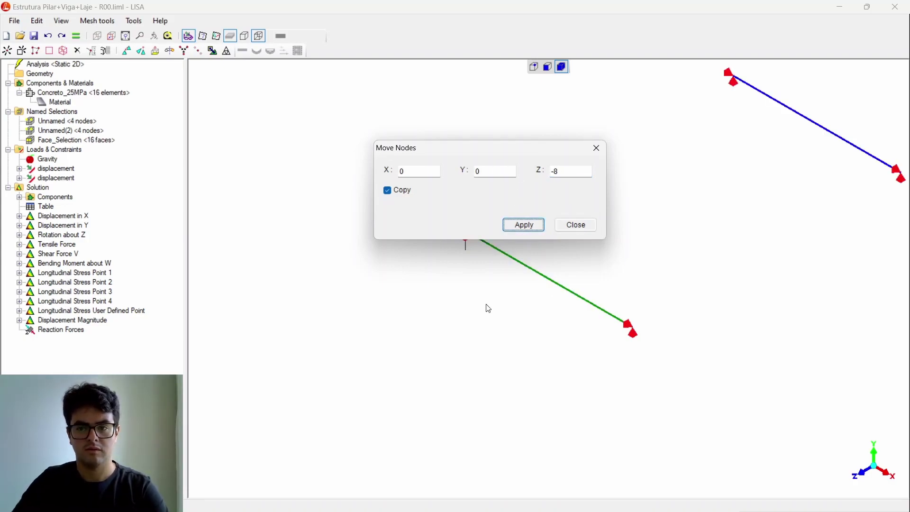
left_click(599, 158)
scroll(545, 287, "down", 3)
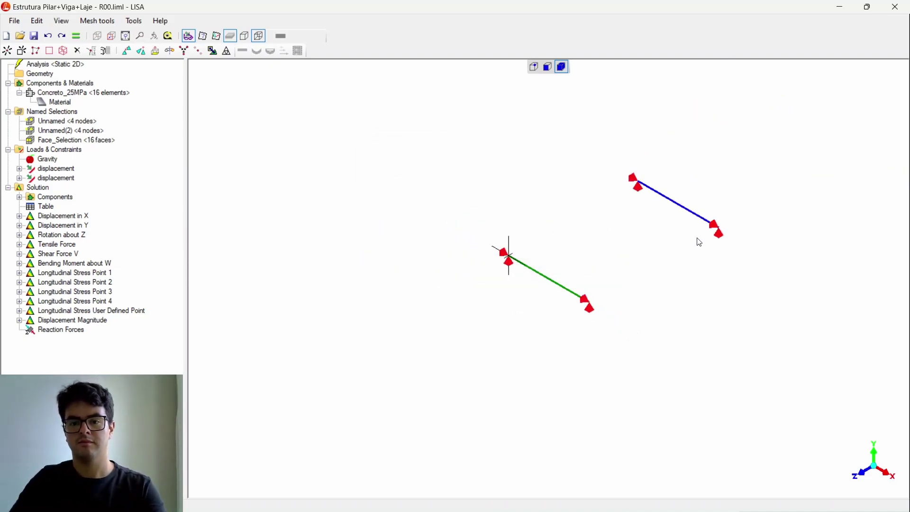
scroll(730, 215, "up", 3)
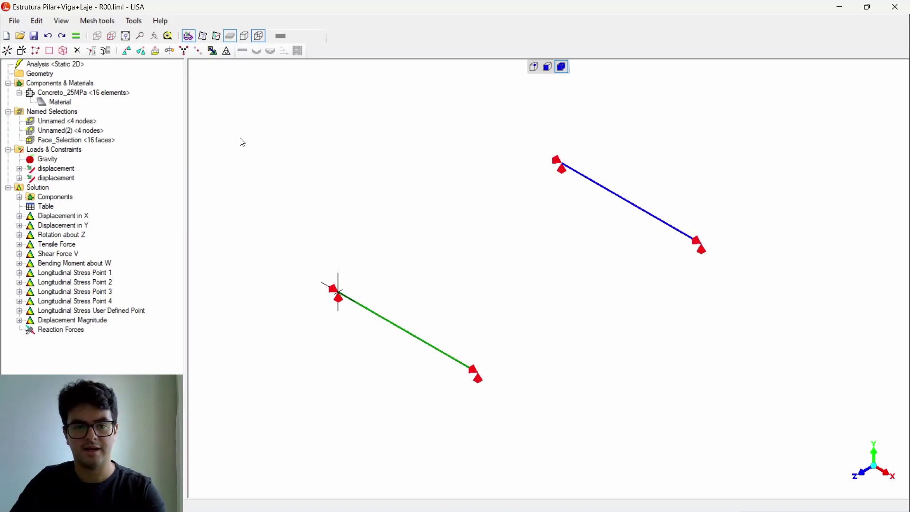
left_click(533, 67)
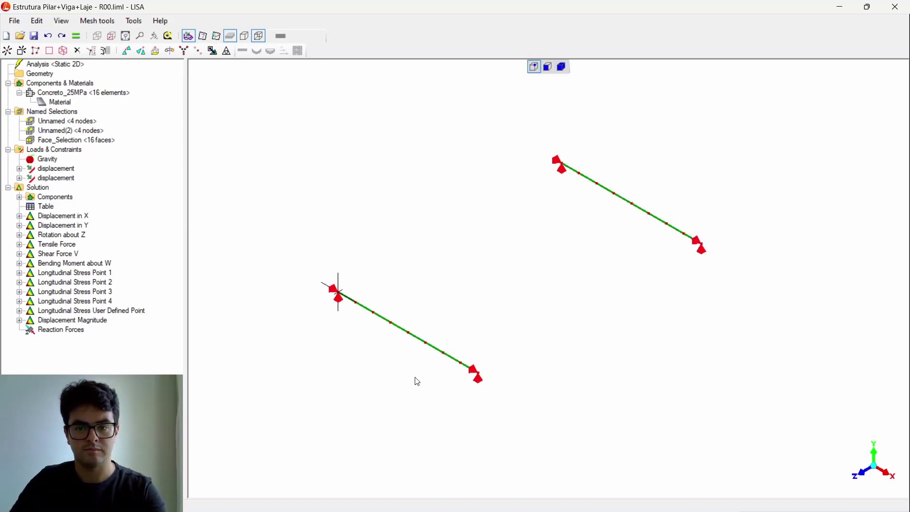
- Check the original beam's divisions and calculate the length of each one as 500 ÷ 8 in the calculator
scroll(395, 360, "up", 3)
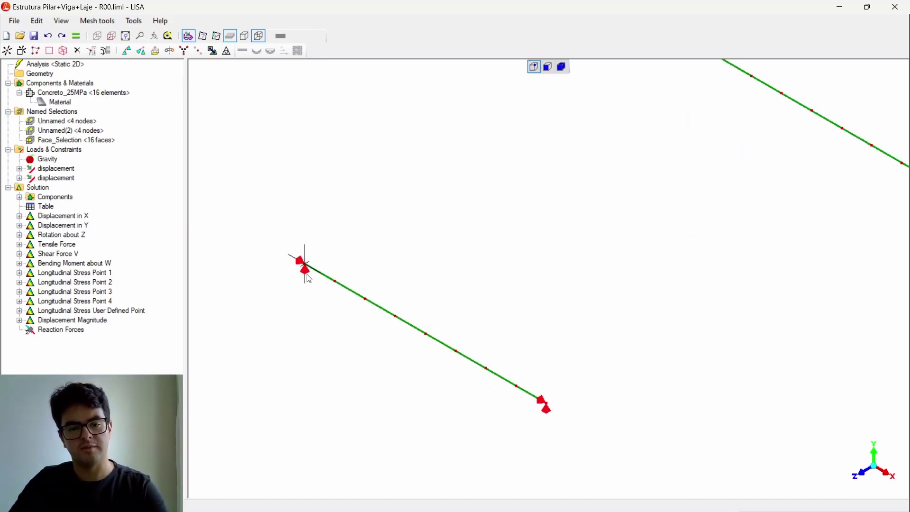
scroll(306, 269, "down", 1)
scroll(339, 275, "up", 1)
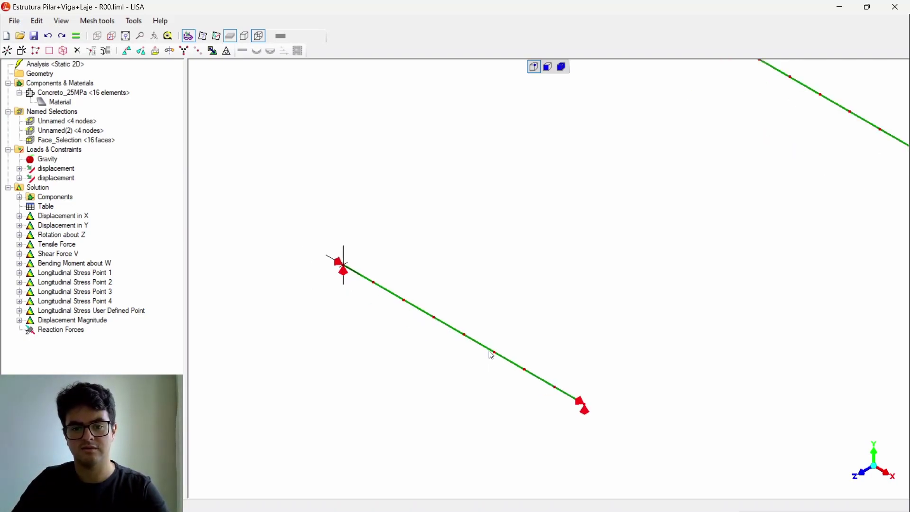
scroll(574, 402, "down", 2)
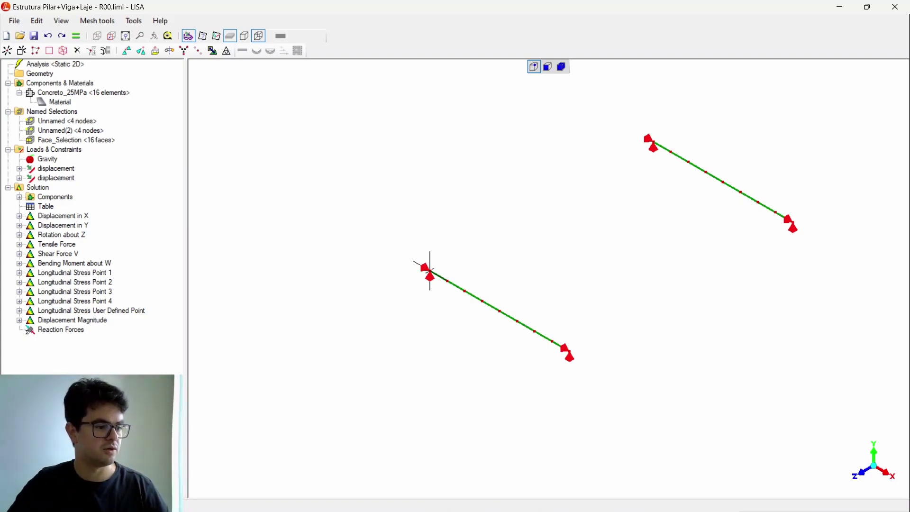
key("XF86Calculator")
type("500/8")
key("Return")
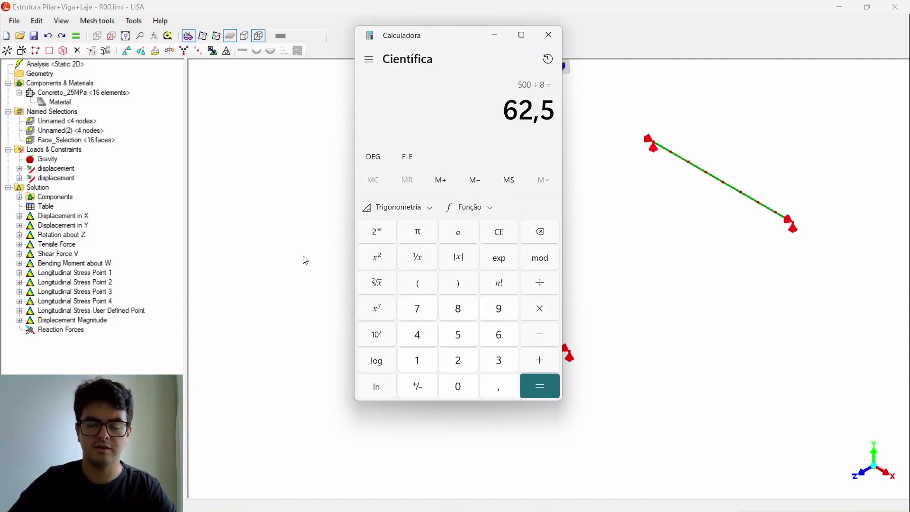
- Calculate the number of divisions for the long side as 800 ÷ 62,5 and return to the model
left_click(506, 237)
type("800/")
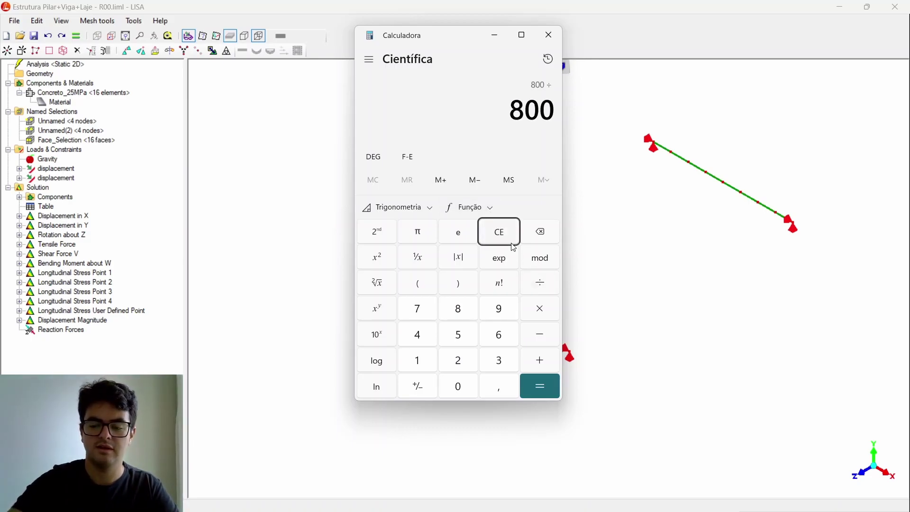
type("62,5")
key("Return")
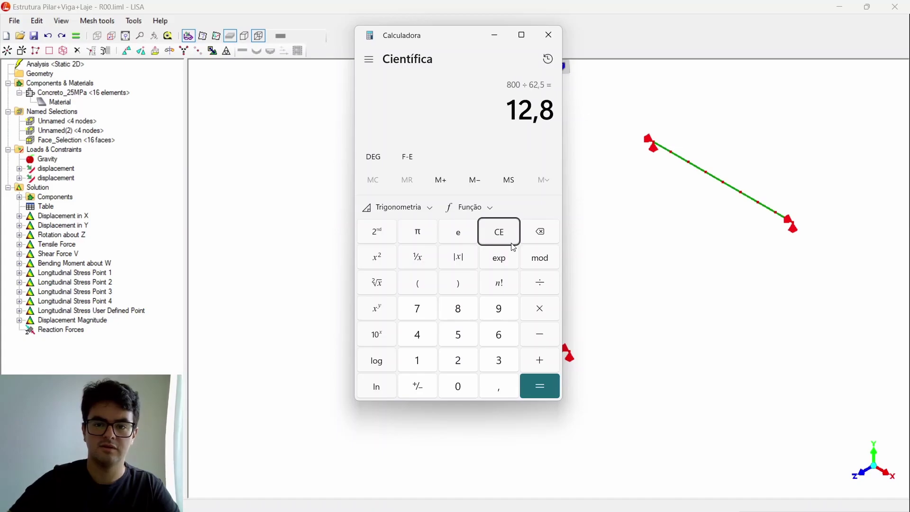
left_click(647, 228)
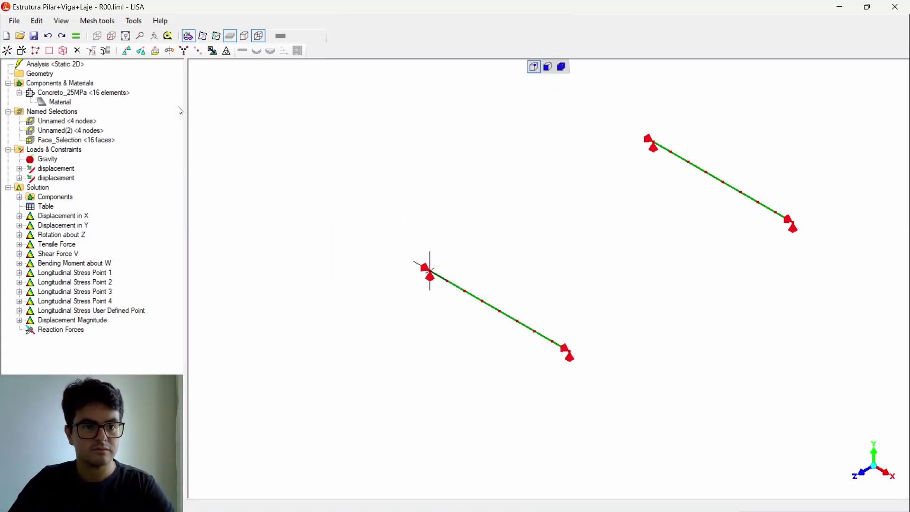
- Add two line2 beam/truss elements joining the matching end nodes of the two parallel beams to close the rectangle
left_click(24, 53)
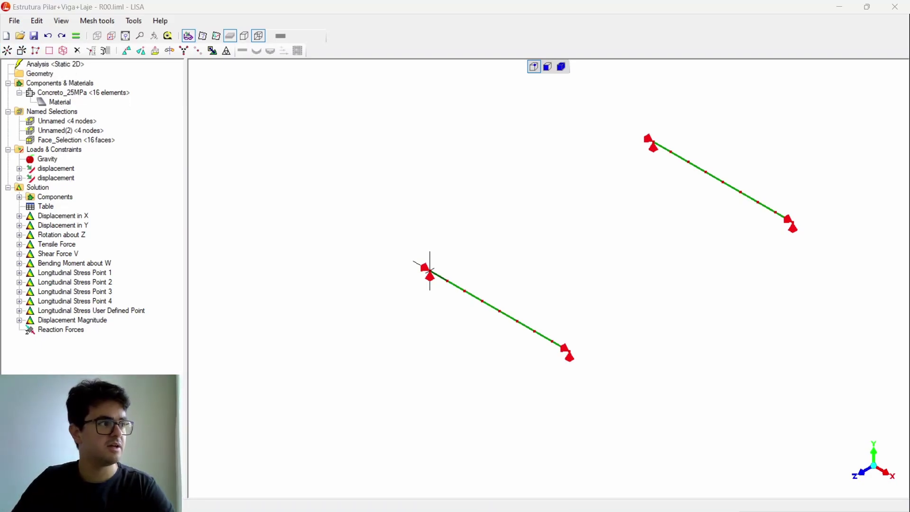
left_click_drag(171, 104, 492, 141)
left_click(379, 171)
left_click(380, 161)
left_click(475, 411)
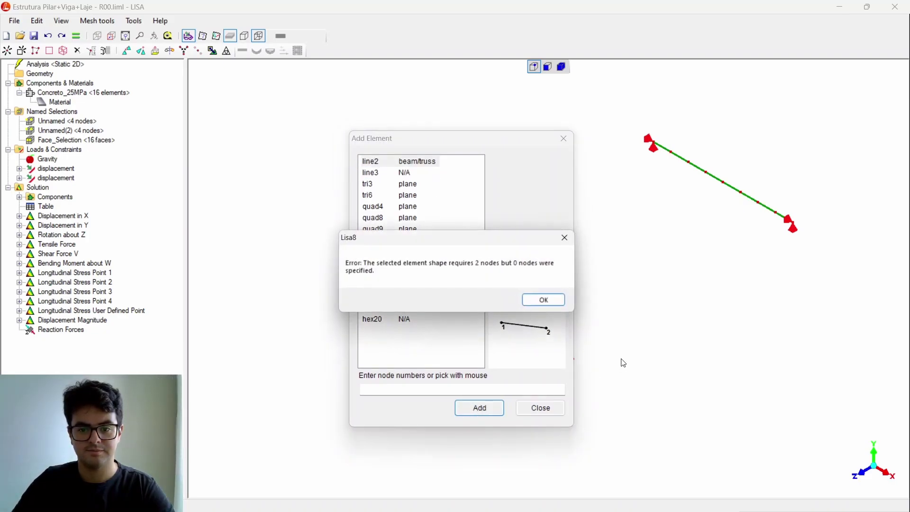
left_click(544, 300)
left_click_drag(503, 144, 265, 89)
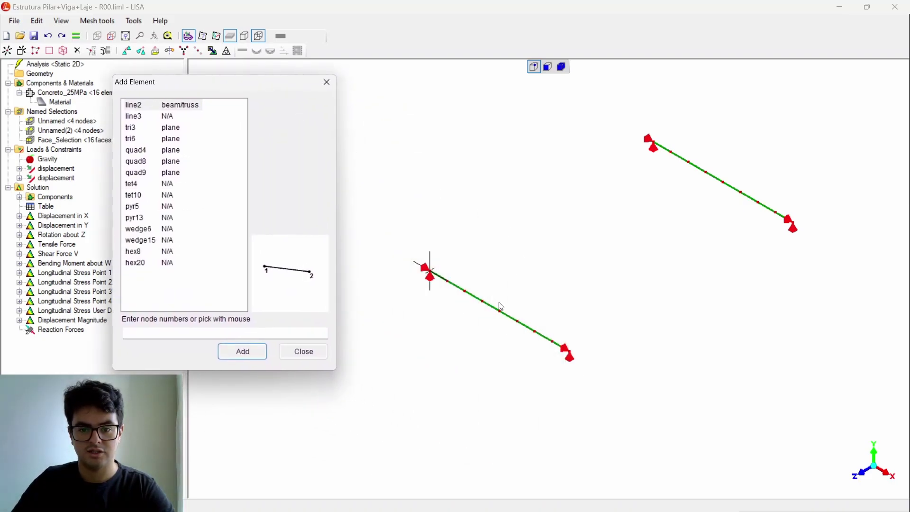
left_click(571, 351)
left_click(799, 224)
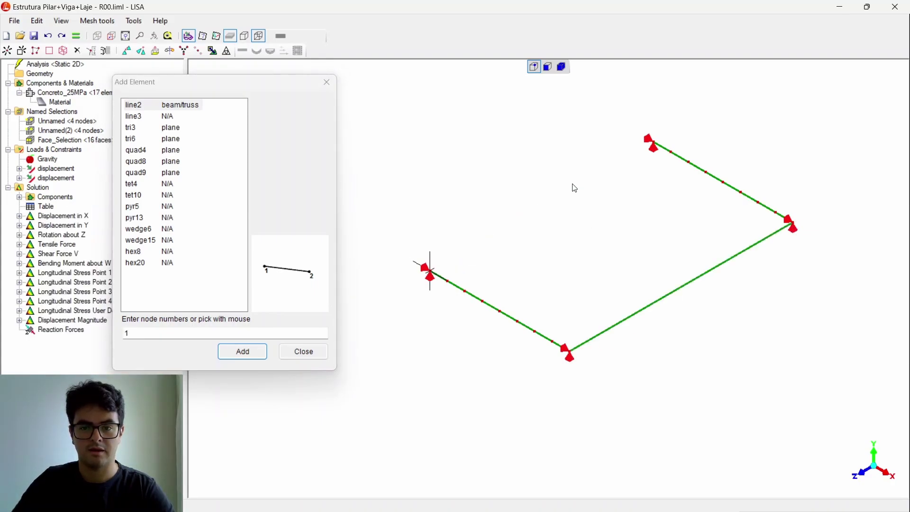
left_click(654, 144)
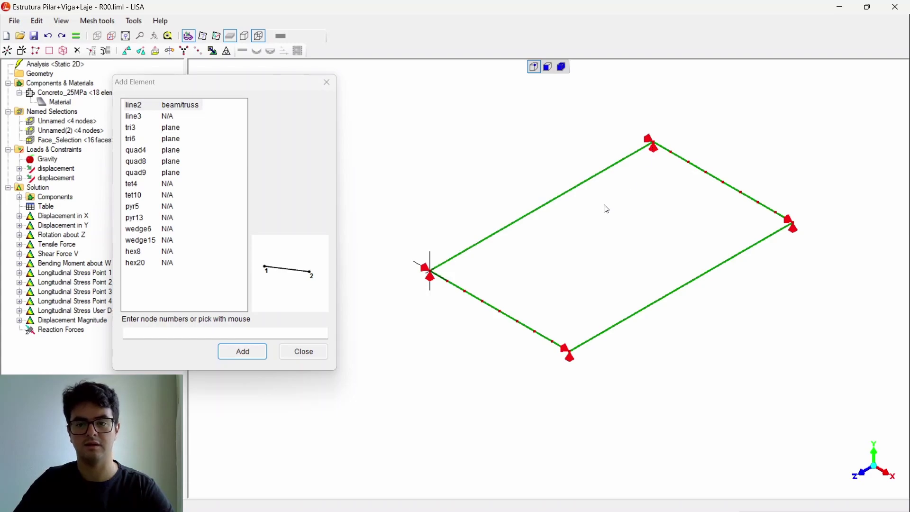
left_click(295, 352)
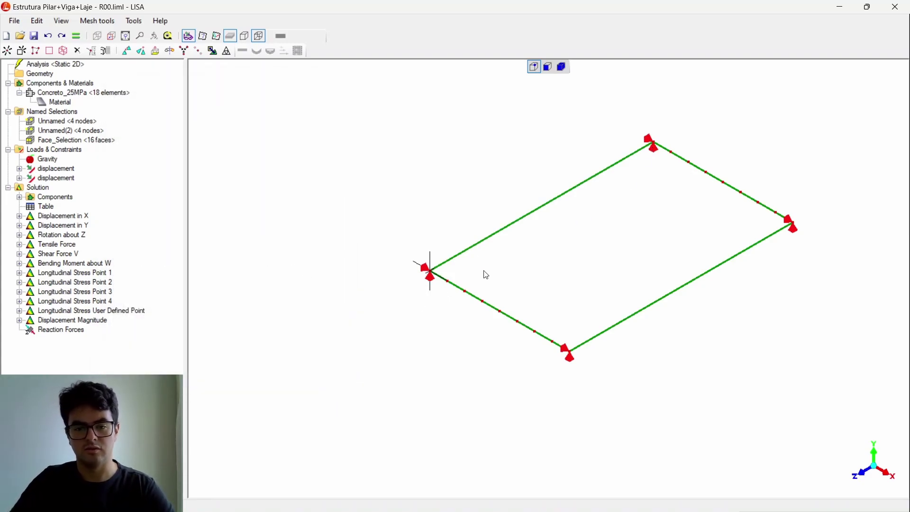
scroll(457, 181, "down", 1)
right_click_drag(460, 164, 429, 92)
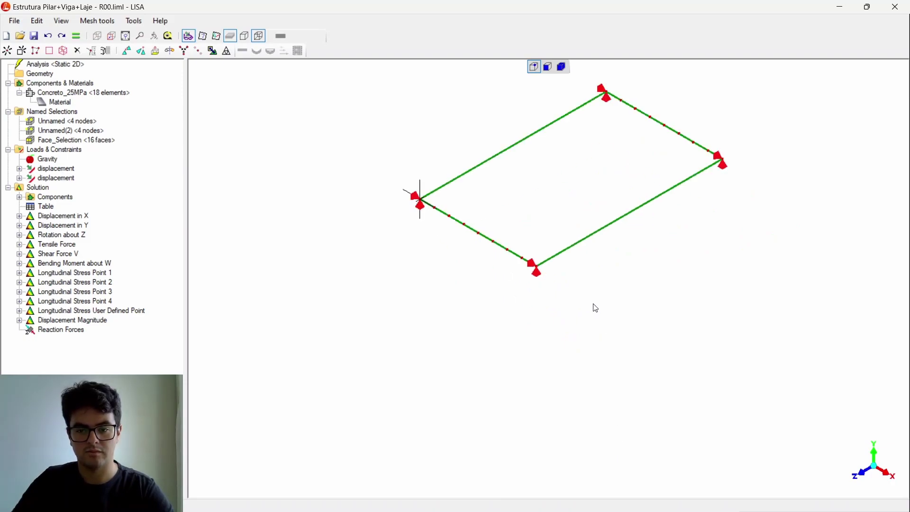
scroll(551, 300, "down", 1)
scroll(590, 142, "up", 1)
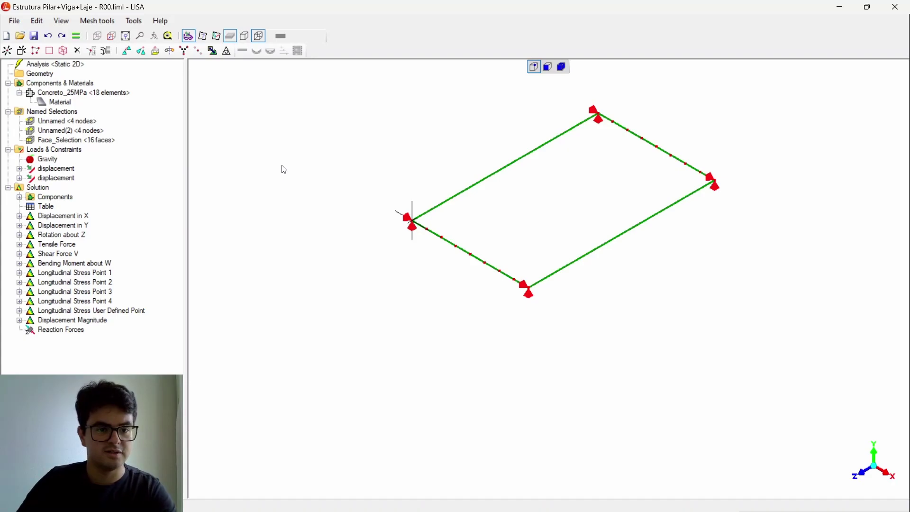
left_click(561, 66)
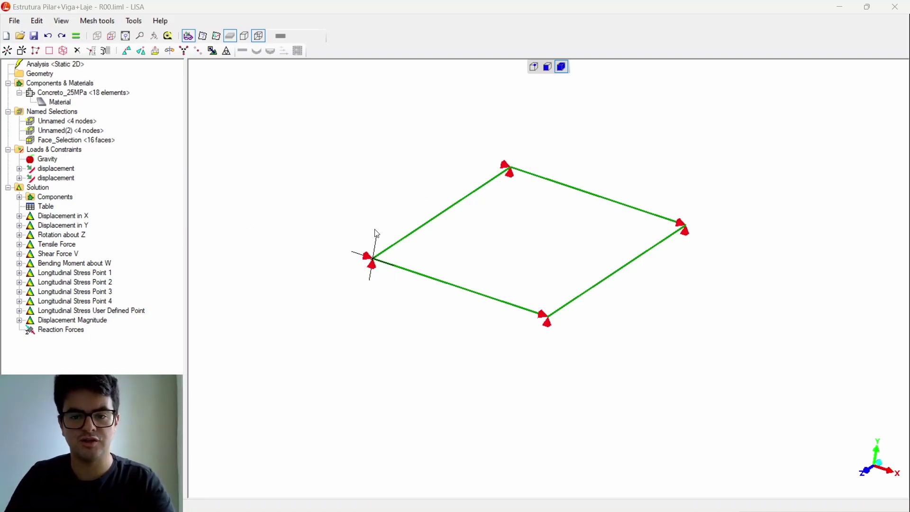
scroll(495, 266, "down", 3)
middle_click_drag(626, 270, 590, 243)
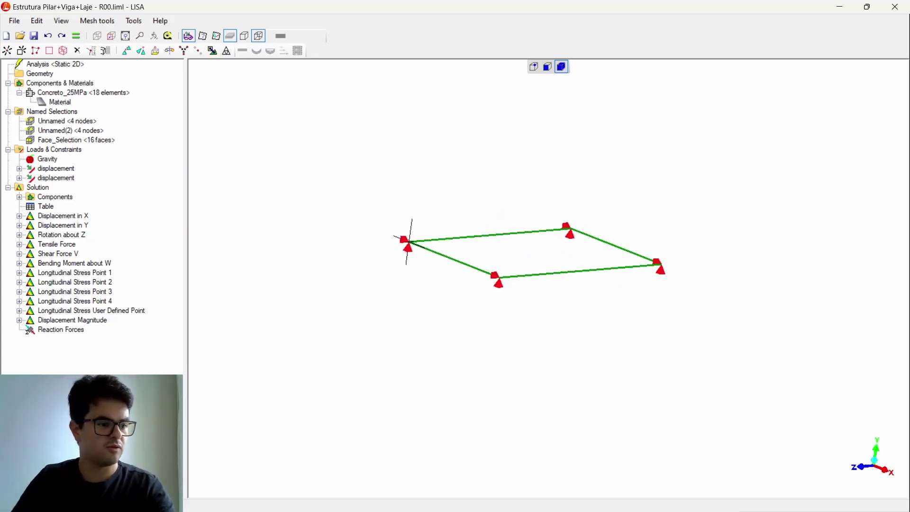
- Switch to Microsoft Whiteboard and sketch the rectangular beam frame in perspective with three vertical columns below its corners, beside the plan drawing
key("alt+Tab")
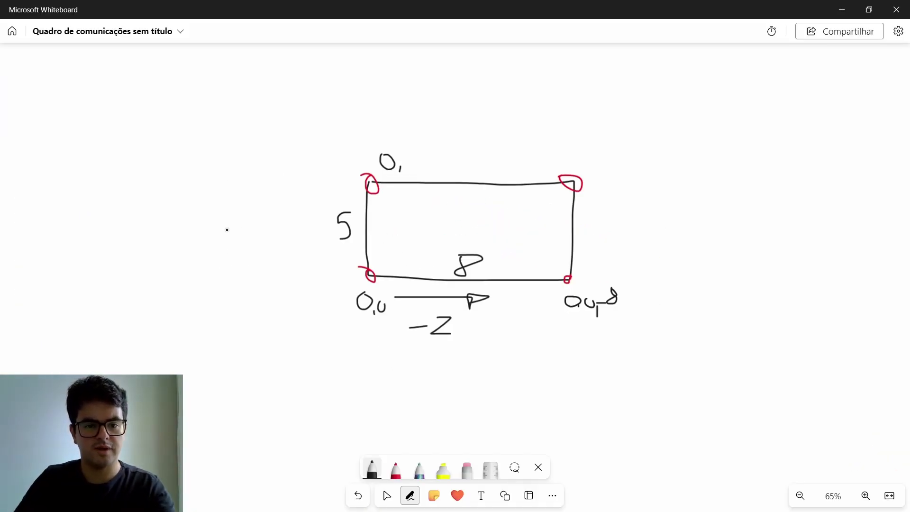
left_click_drag(68, 257, 68, 335)
left_click_drag(71, 260, 143, 292)
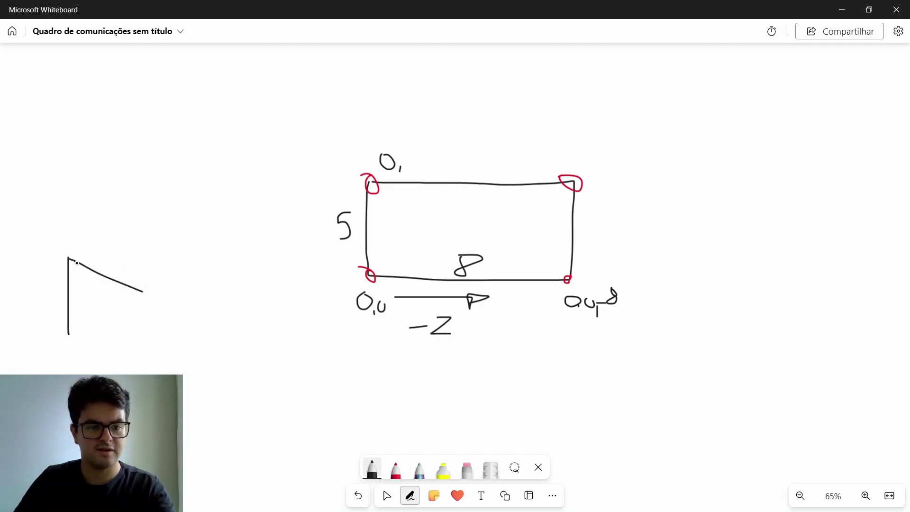
left_click_drag(72, 259, 268, 218)
left_click_drag(143, 293, 280, 280)
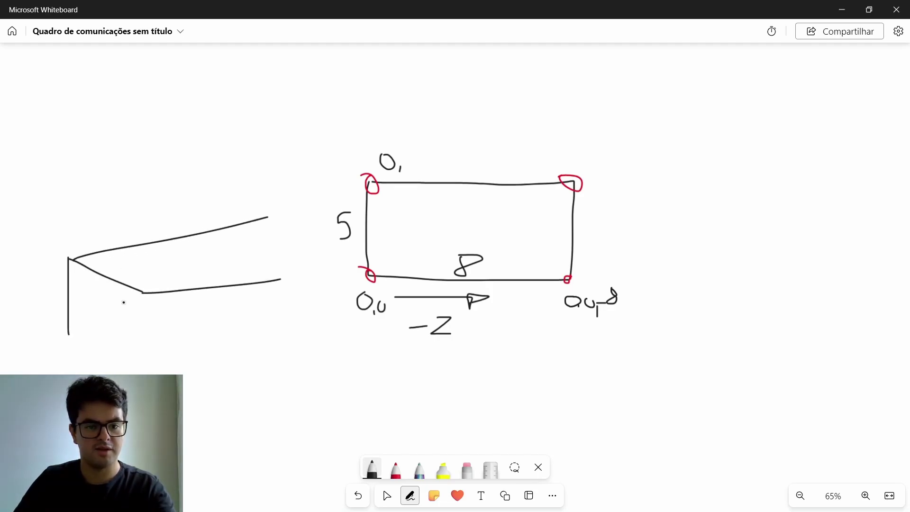
key("ctrl+z")
left_click_drag(148, 294, 294, 269)
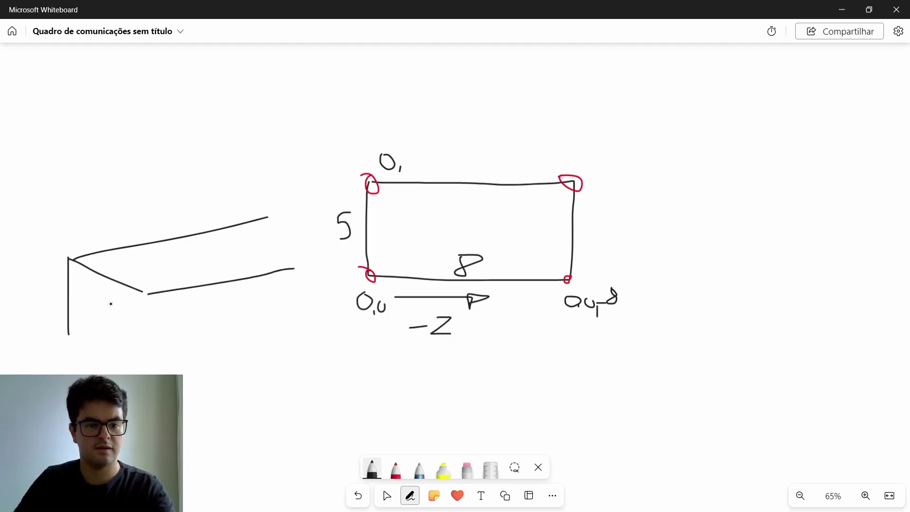
left_click_drag(143, 295, 144, 354)
left_click_drag(294, 270, 295, 317)
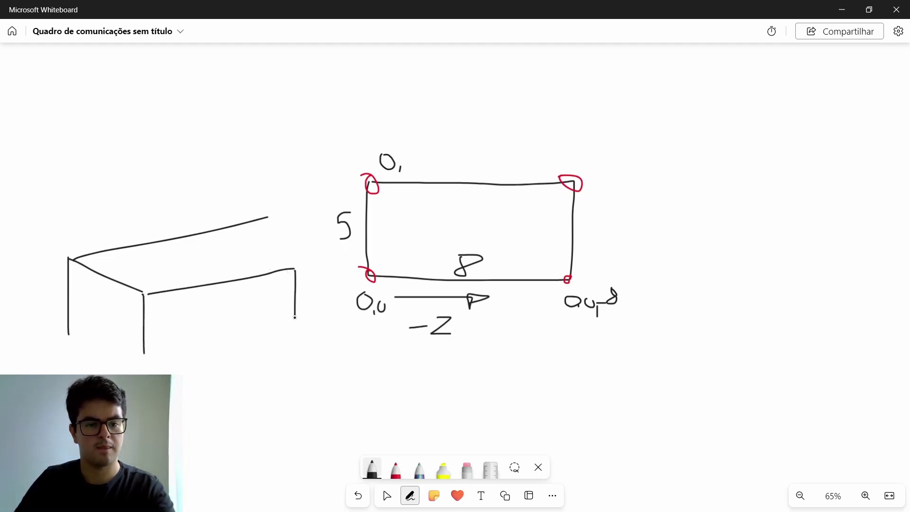
left_click_drag(294, 269, 212, 226)
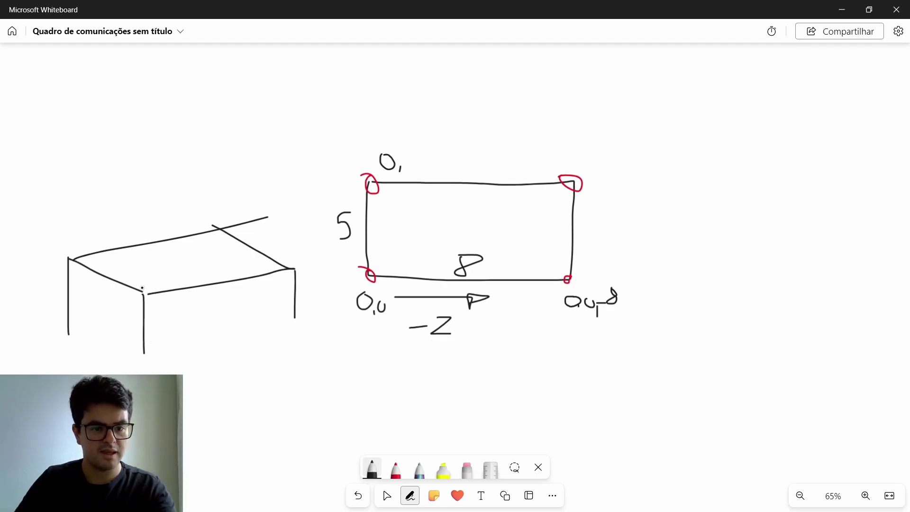
- Circle the front corner of the sketched frame, label its column base -3 and the far corner Z -8, and return to LISA
left_click_drag(142, 293, 149, 283)
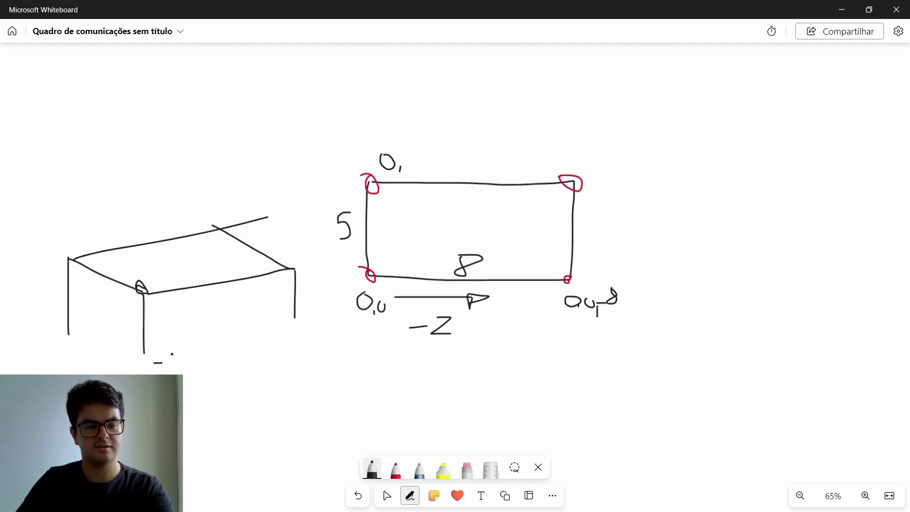
left_click_drag(176, 363, 162, 374)
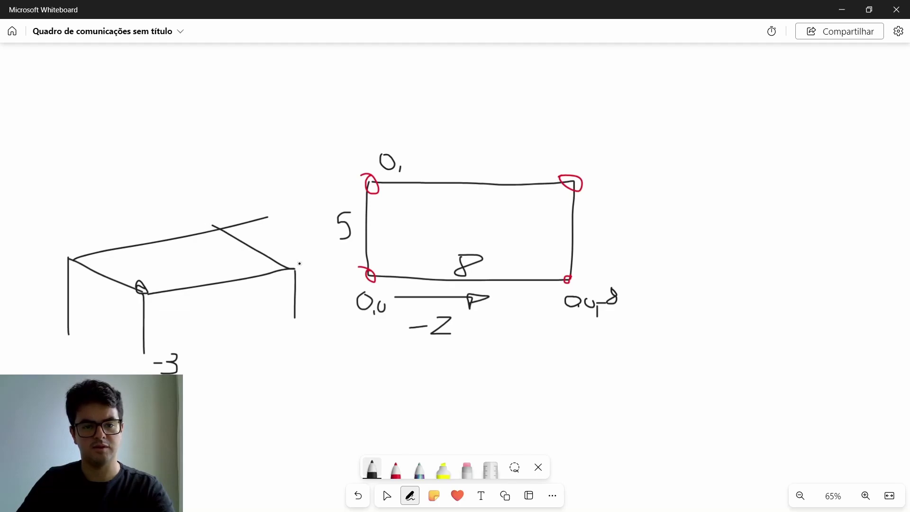
mouse_move(294, 249)
left_mouse_down()
mouse_move(326, 260)
mouse_move(306, 256)
left_mouse_up()
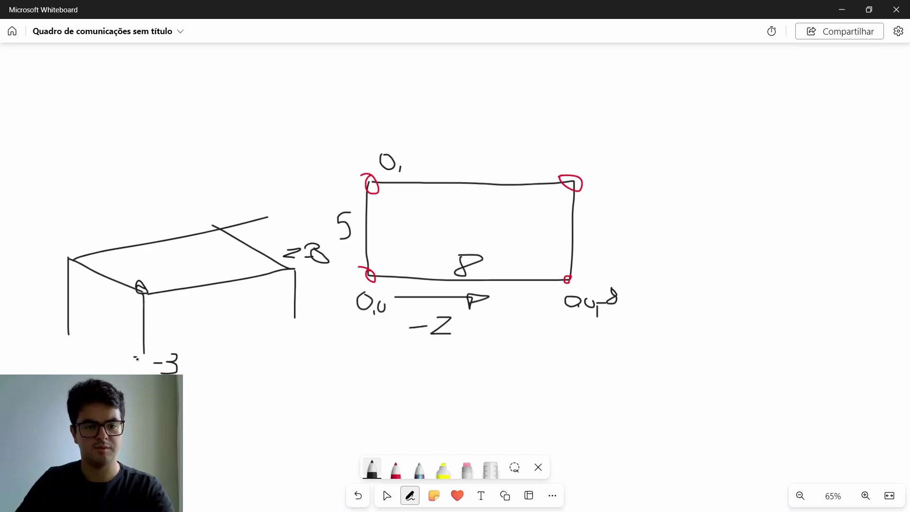
left_click(842, 10)
- Add a single node at X 0, Y -3, Z 0 for the column base below the origin corner
left_click(7, 51)
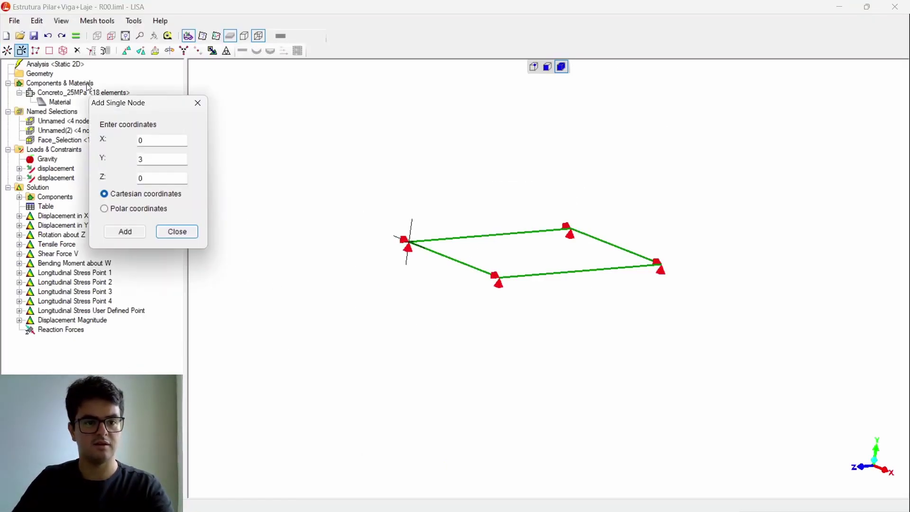
left_click(163, 139)
left_click(144, 159)
key("BackSpace")
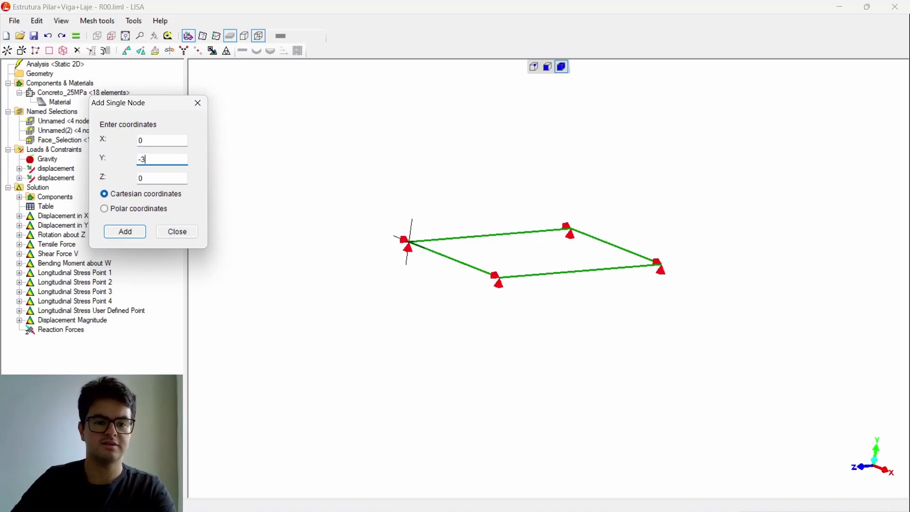
type("-3")
left_click(141, 179)
left_click(126, 232)
- Add a column base node at X 5, Y -3, Z 0
left_click_drag(461, 328, 765, 239)
left_click_drag(500, 425, 858, 443)
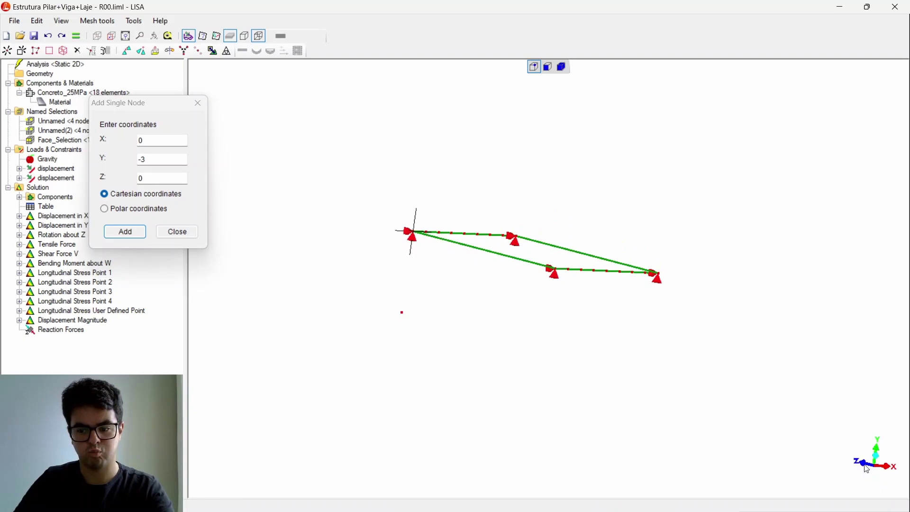
left_click(878, 459)
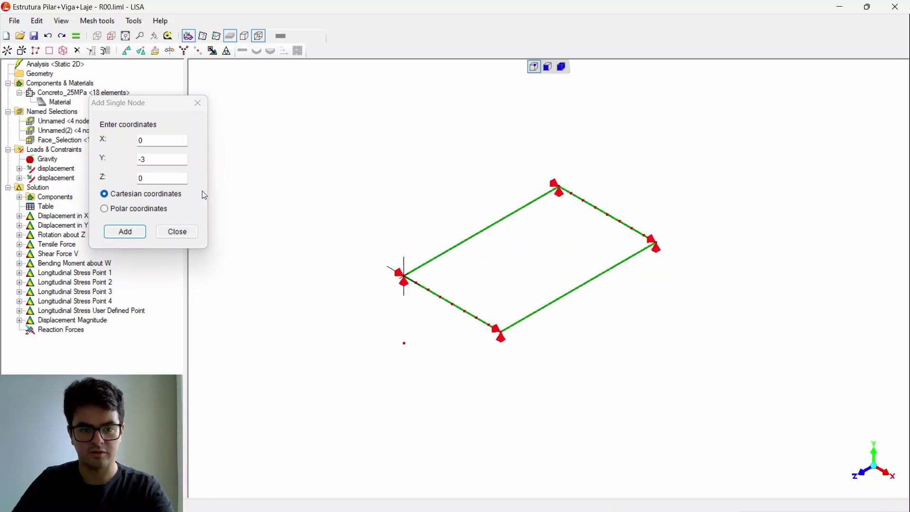
left_click(139, 143)
type("5")
left_click(126, 232)
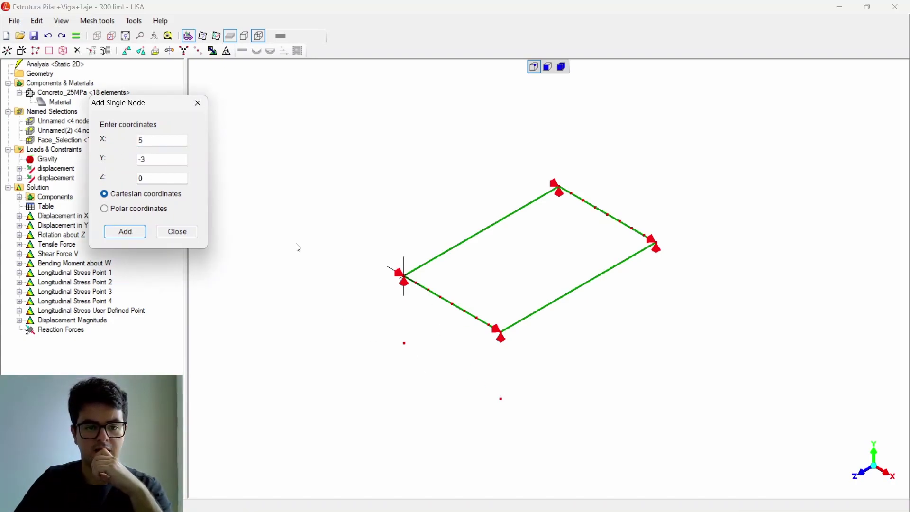
- Add the two remaining column base nodes at X 5, Y -3, Z -8 and X 0, Y -3, Z -8, and finish adding nodes
left_click(147, 180)
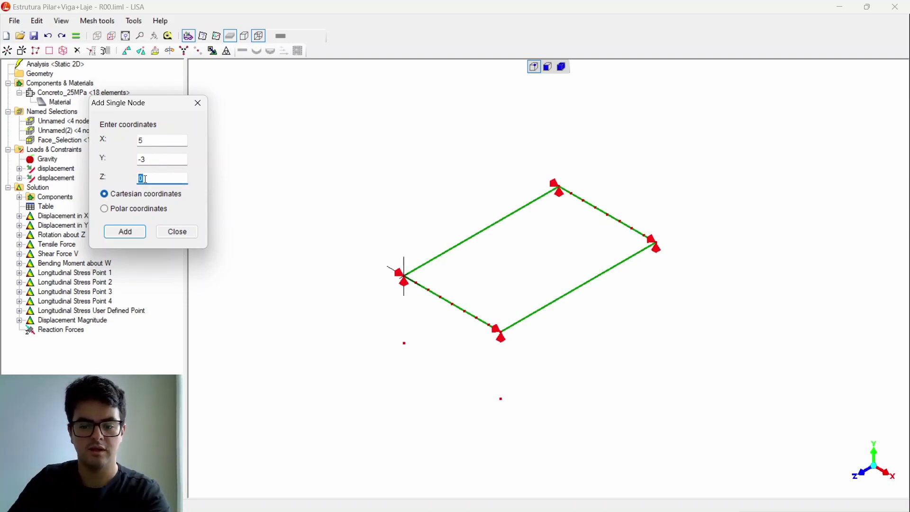
type("-8")
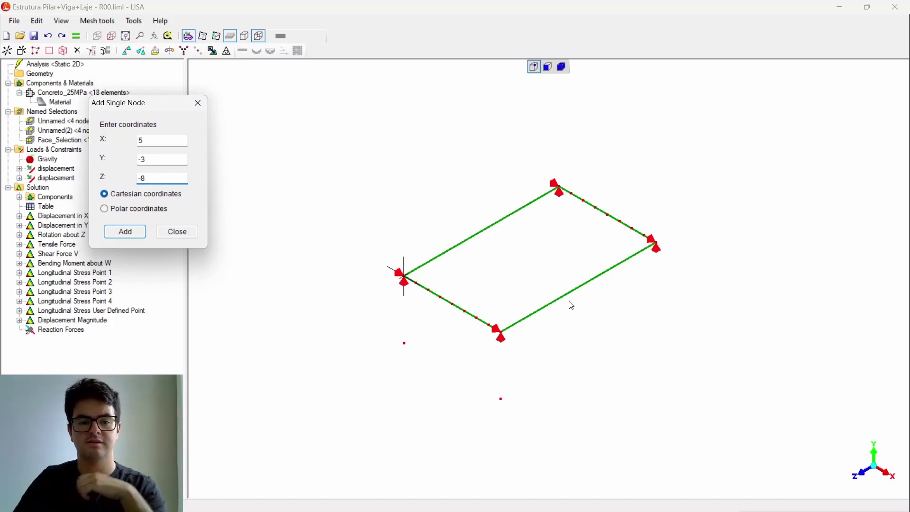
left_click(133, 232)
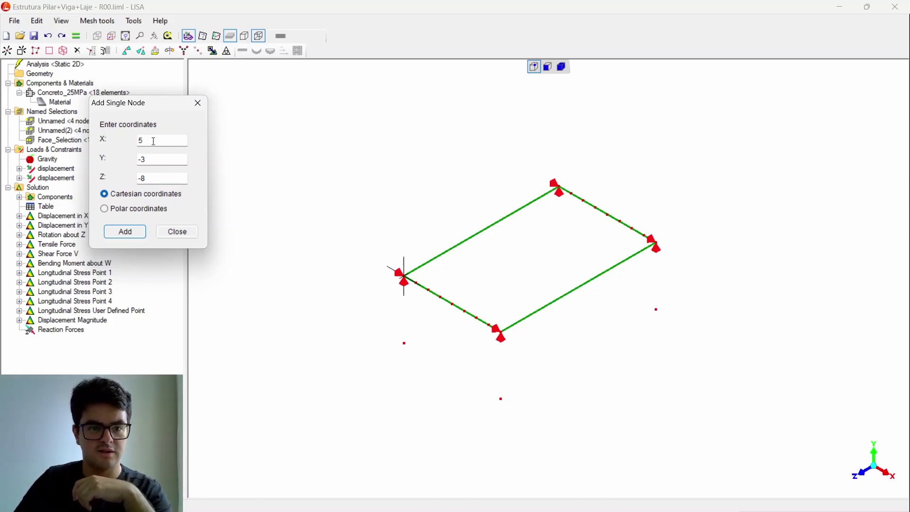
double_click(154, 142)
type("0")
left_click(121, 231)
left_click(181, 233)
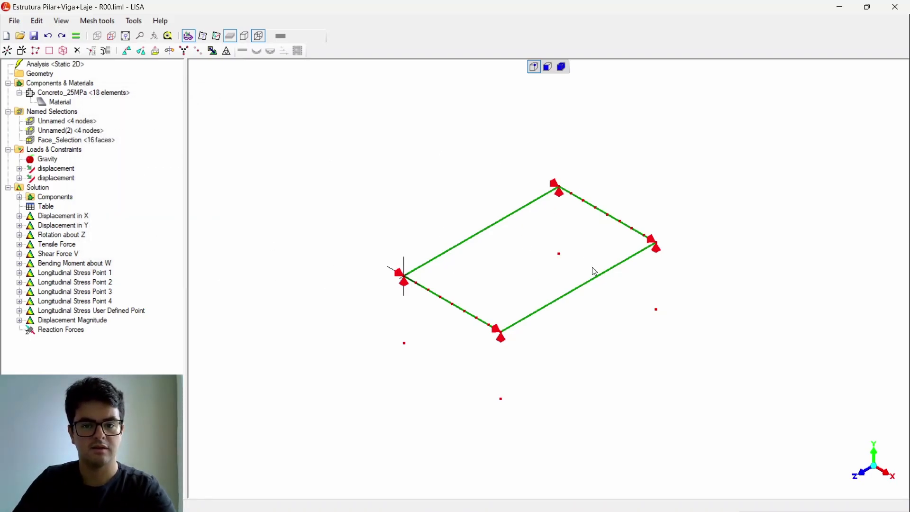
- Add line2 beam/truss columns joining the X 5 and X 0 base nodes at Z 0 to the frame corners above them
left_click_drag(579, 304, 649, 294)
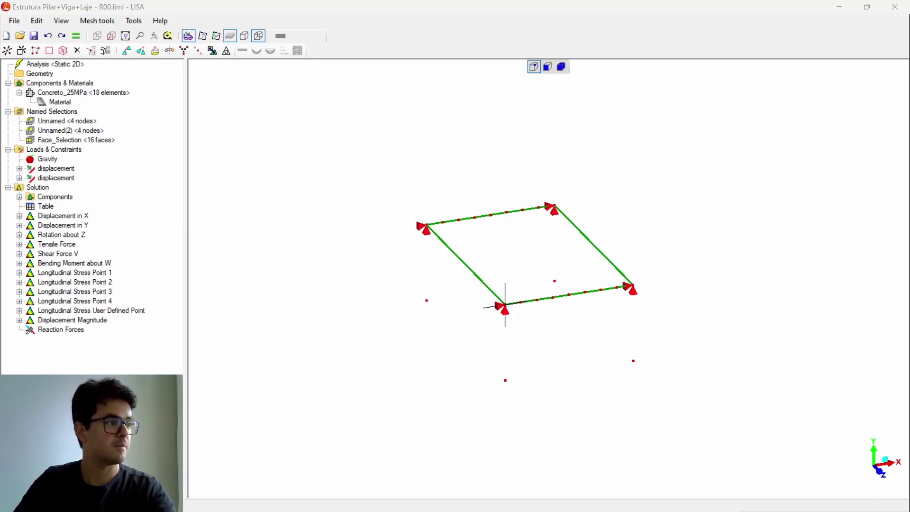
left_click_drag(293, 137, 299, 127)
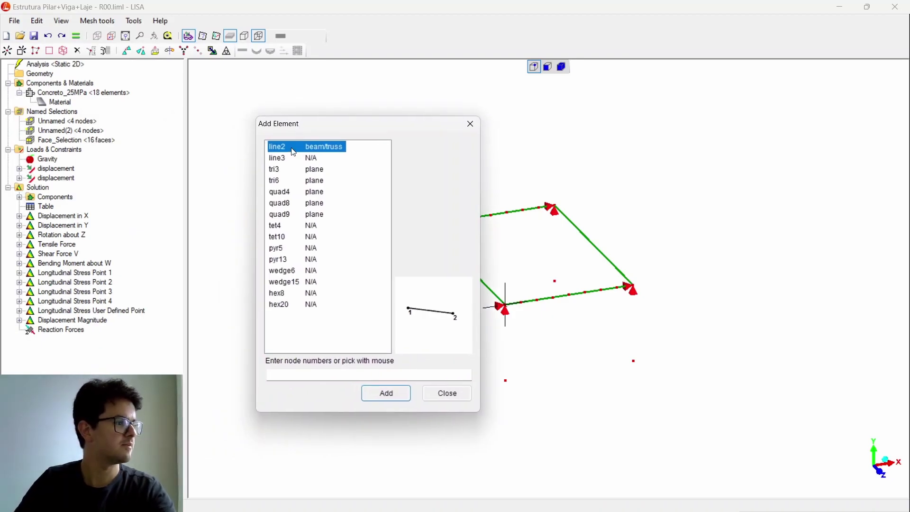
left_click(635, 362)
left_click(634, 289)
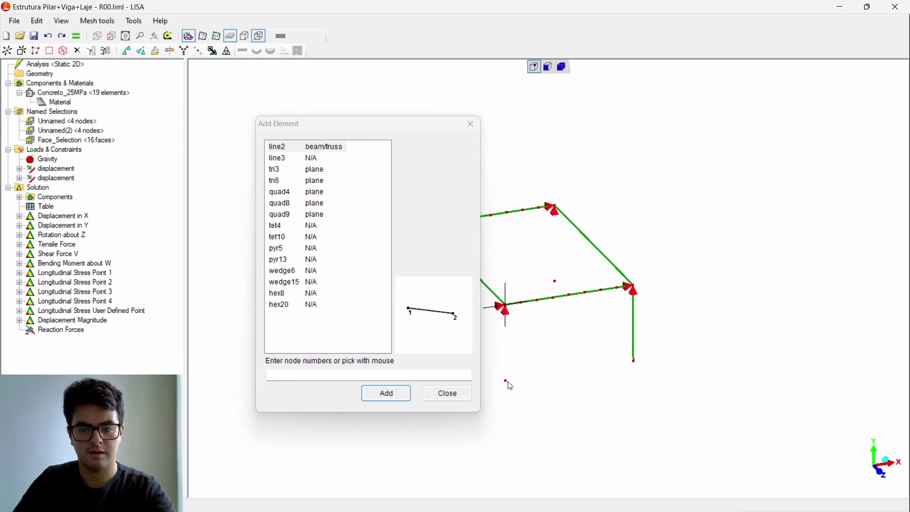
left_click(506, 307)
left_click(506, 382)
- Add the line2 column from the base node at X 0, Z -8 to its frame corner and close the element dialog
right_click_drag(554, 346, 625, 355)
middle_click_drag(588, 313, 615, 349)
left_click(510, 325)
left_click(541, 293)
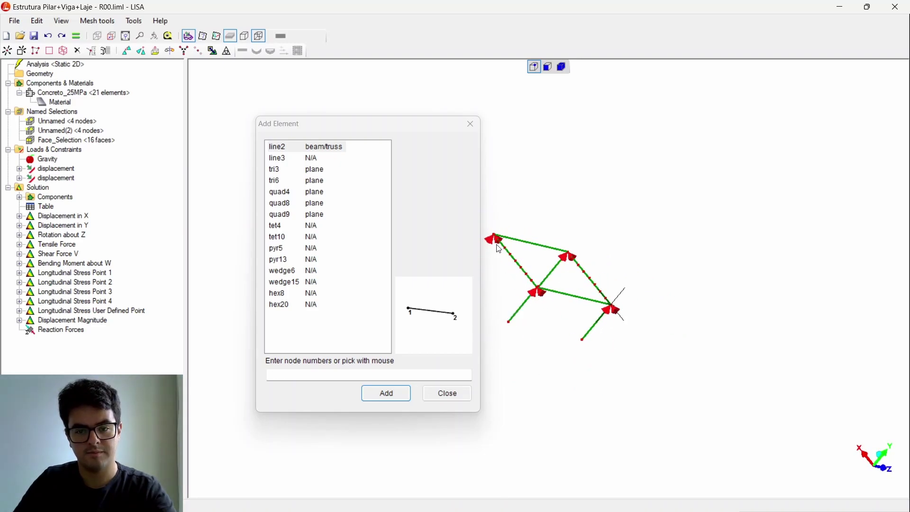
left_click(471, 124)
- Add the last line2 column from the base node at X 5, Z -8 to its frame corner and finish adding elements
middle_click_drag(716, 318, 716, 370)
left_click(867, 458)
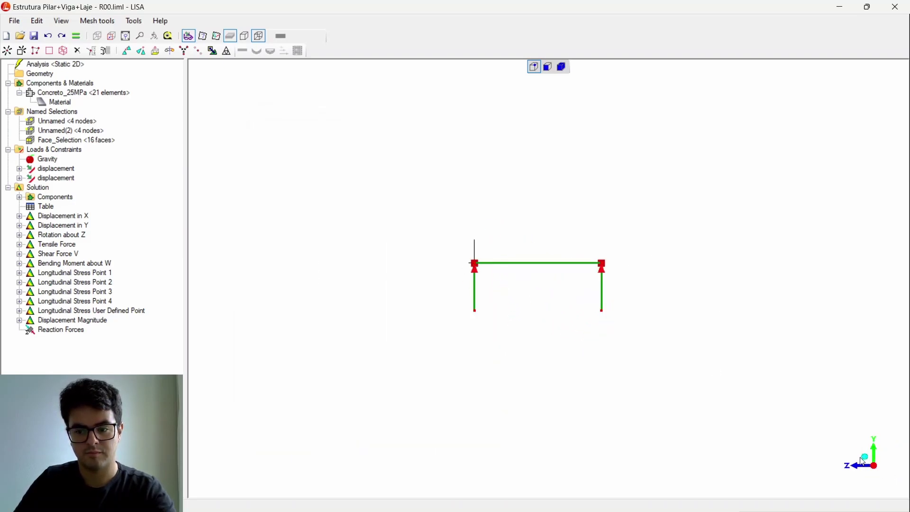
middle_click_drag(542, 341, 500, 371)
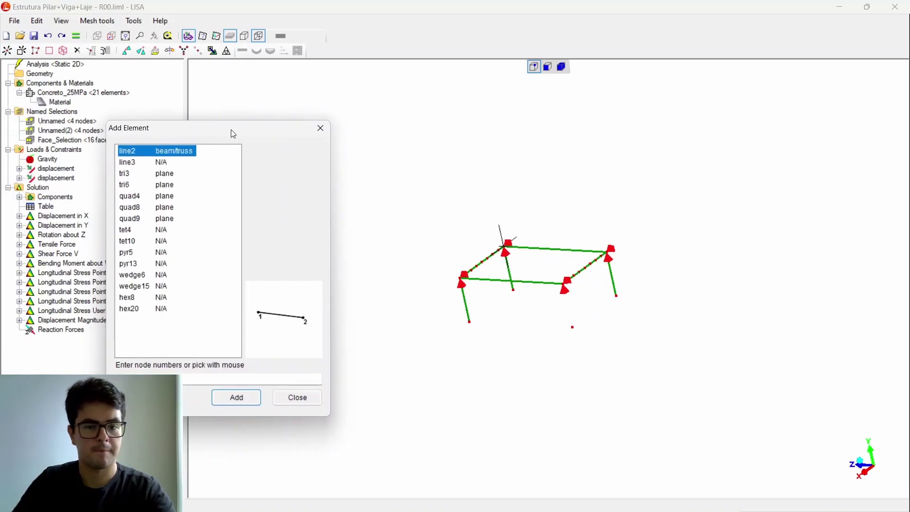
left_click_drag(231, 133, 233, 100)
left_click(574, 327)
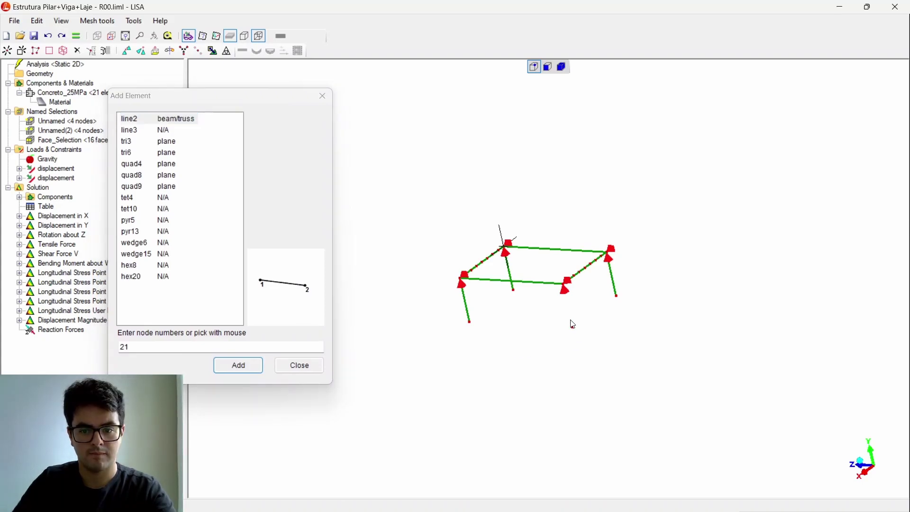
left_click(565, 290)
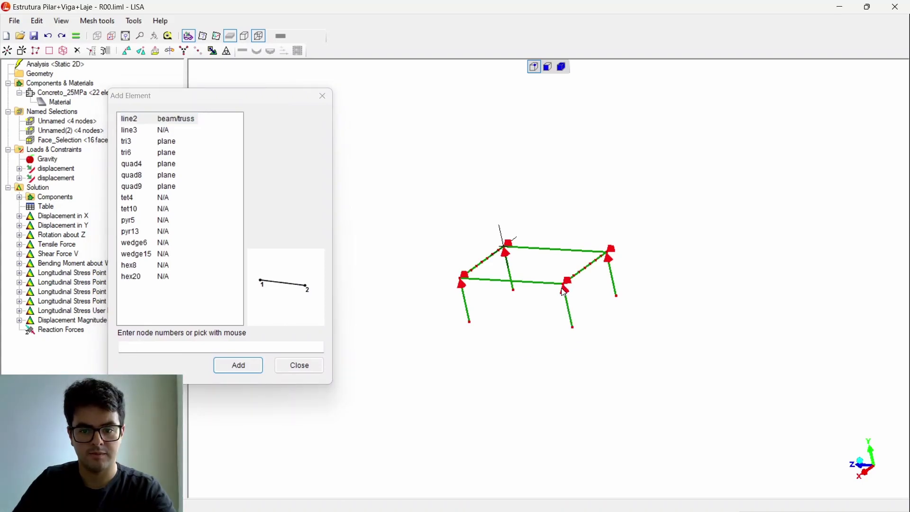
left_click(299, 366)
- Highlight the elements assigned to the Concreto_25MPa material to check its coverage of the frame, and clear the highlight
left_click_drag(525, 305, 586, 299)
middle_click_drag(584, 296, 559, 279)
scroll(575, 262, "up", 5)
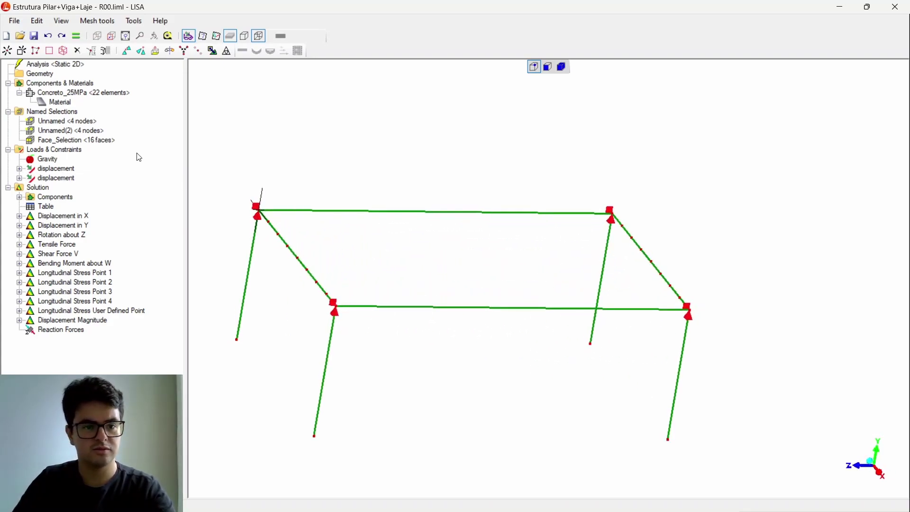
left_click(63, 104)
scroll(337, 233, "down", 3)
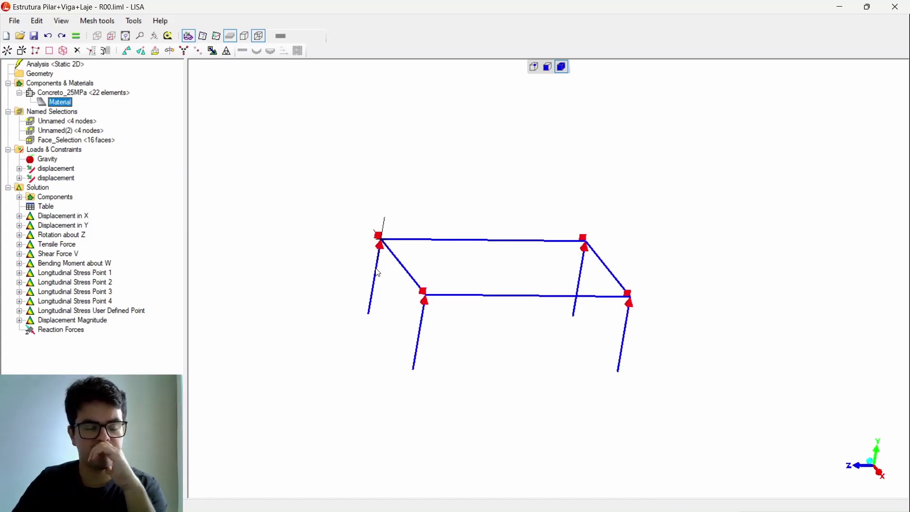
left_click(457, 323)
- Delete both displacement constraints from the loads and constraints of the model
left_click(53, 179)
left_click(56, 170)
left_click(62, 179)
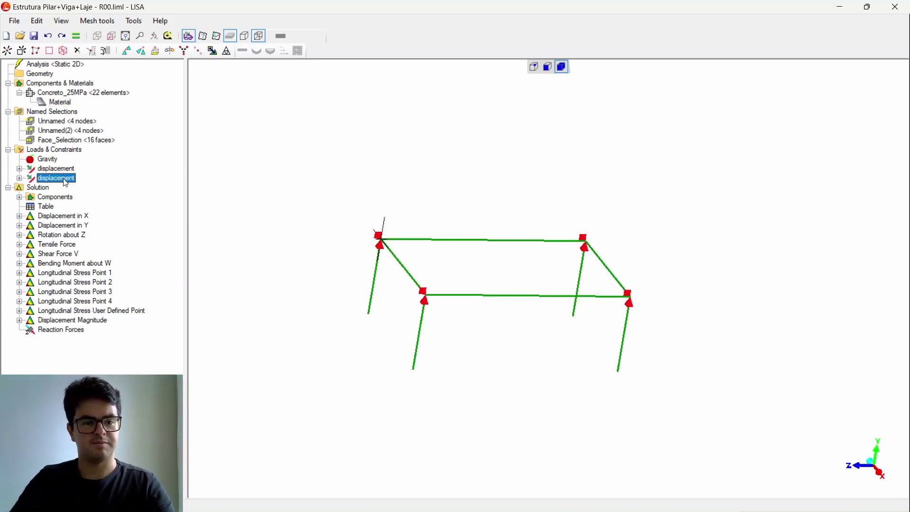
left_click(62, 170)
right_click(65, 170)
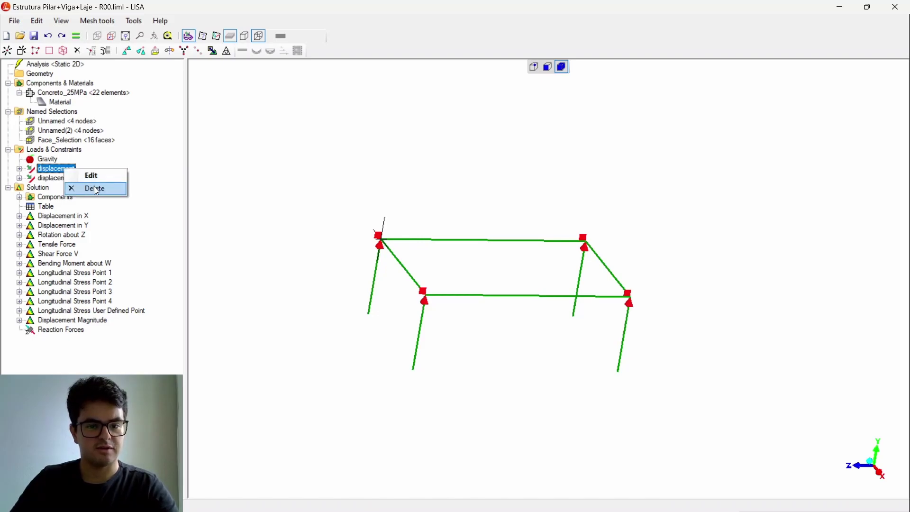
left_click(97, 189)
right_click(62, 170)
left_click(97, 188)
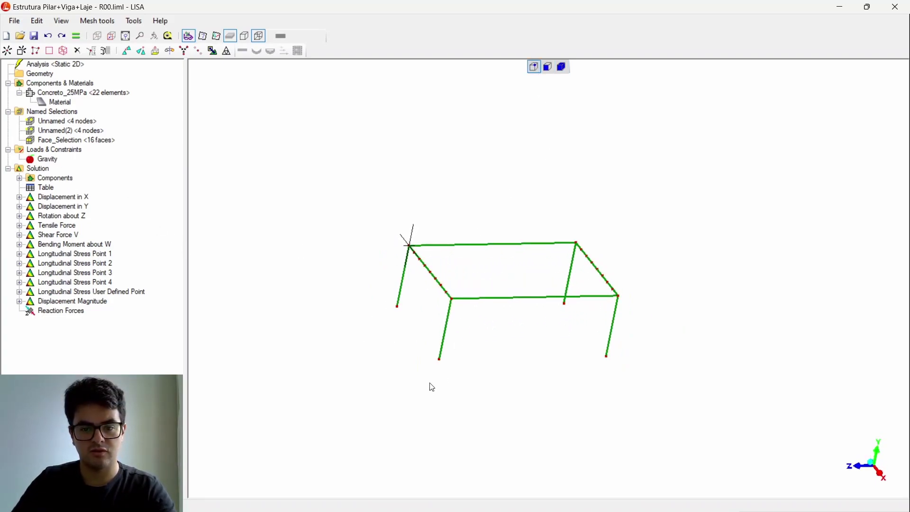
- Select the four column base nodes and apply a displacement constraint in the Y direction to them
left_click(440, 361)
left_click(398, 307)
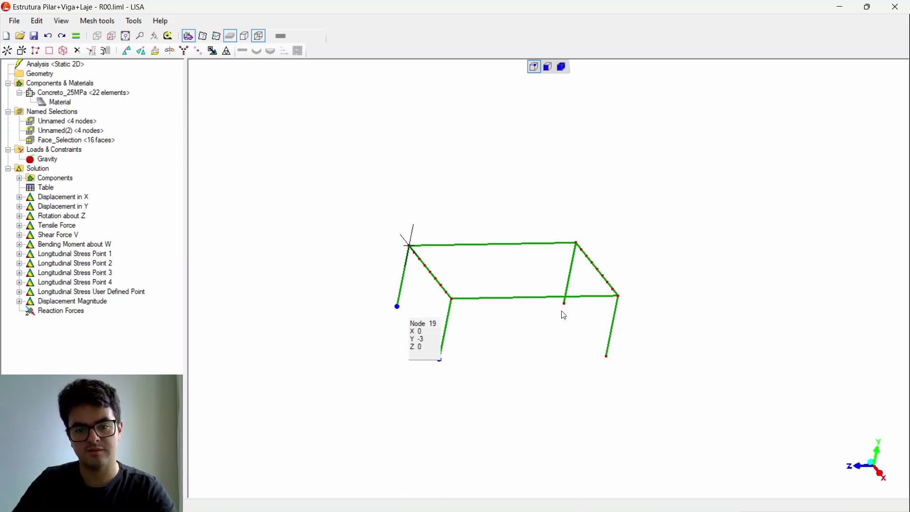
left_click(566, 305)
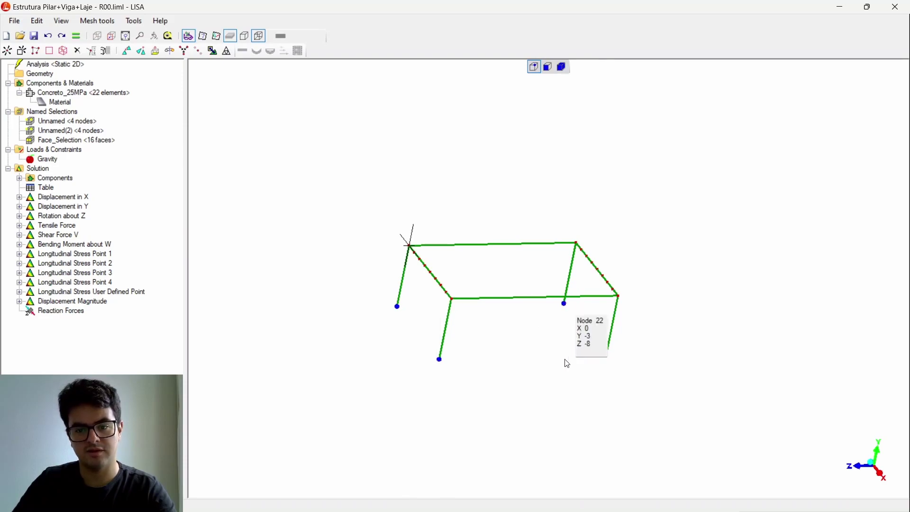
left_click(609, 359)
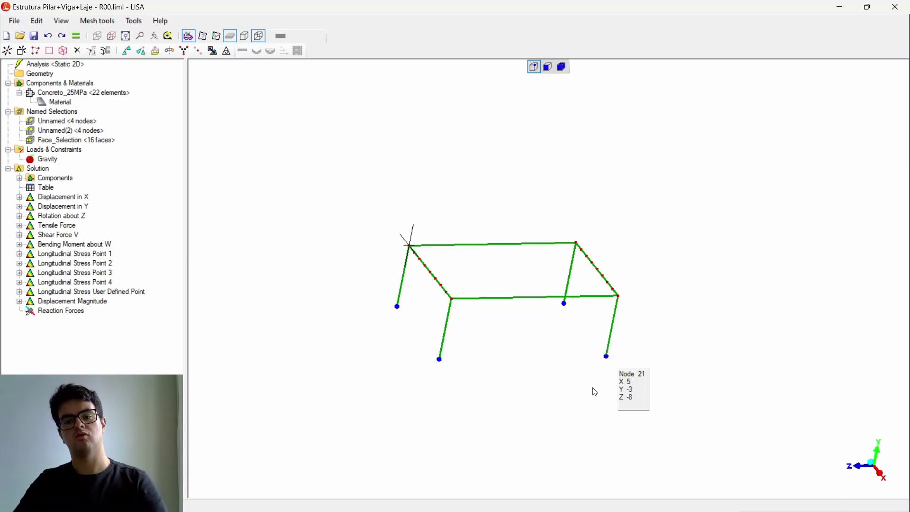
right_click(46, 150)
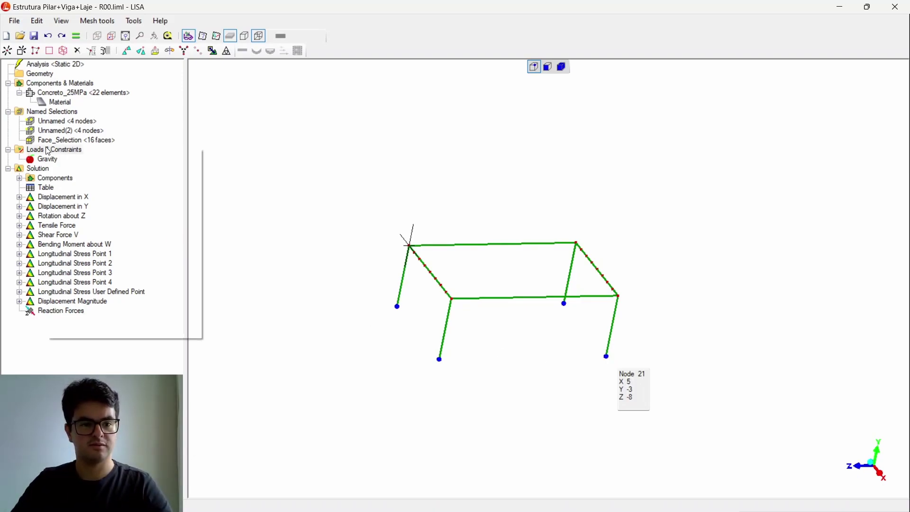
mouse_move(141, 249)
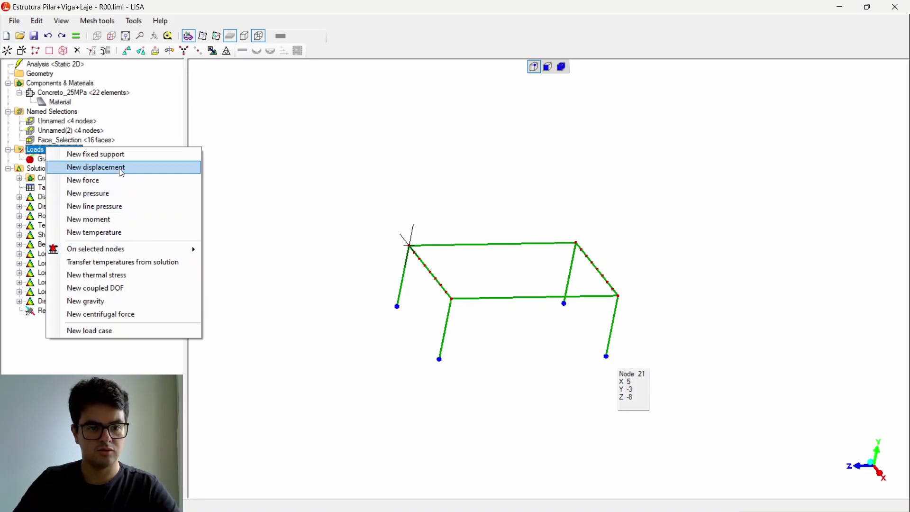
left_click(386, 219)
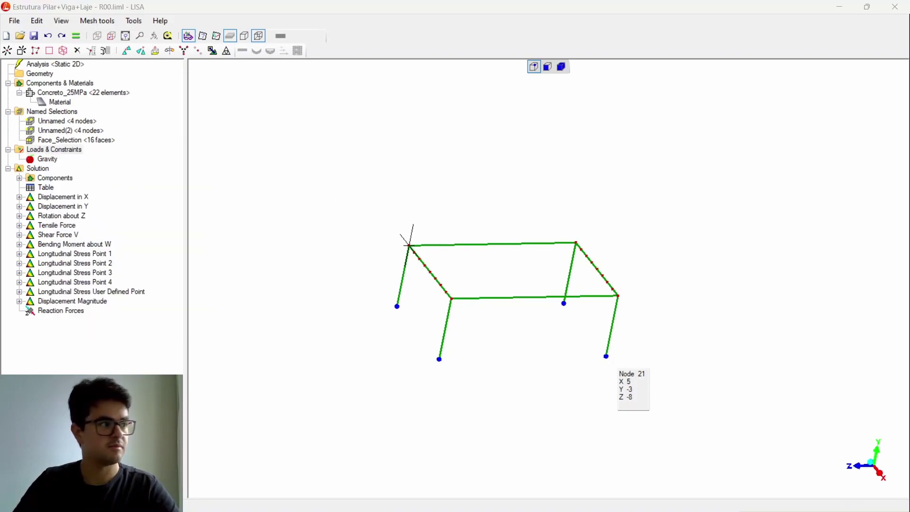
left_click(331, 205)
left_click(385, 282)
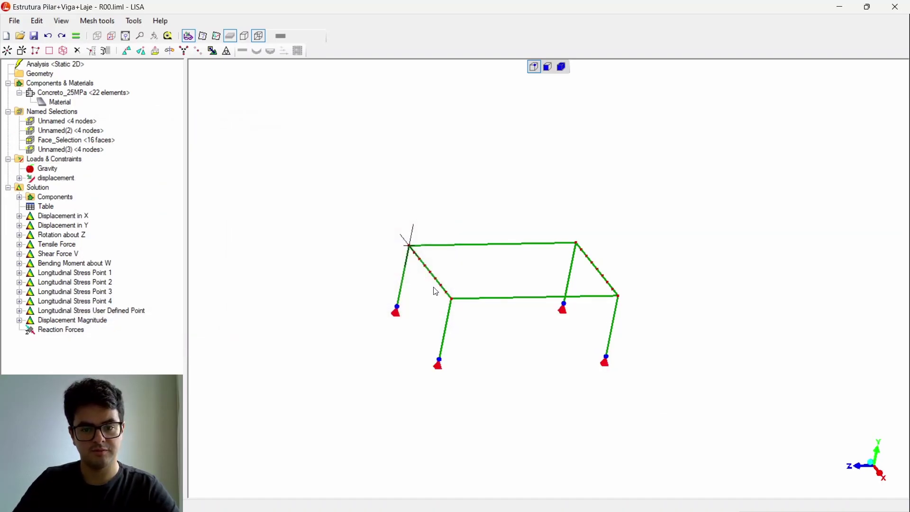
- Apply a second displacement constraint of 0 in the X direction to the four column base nodes
right_click(55, 158)
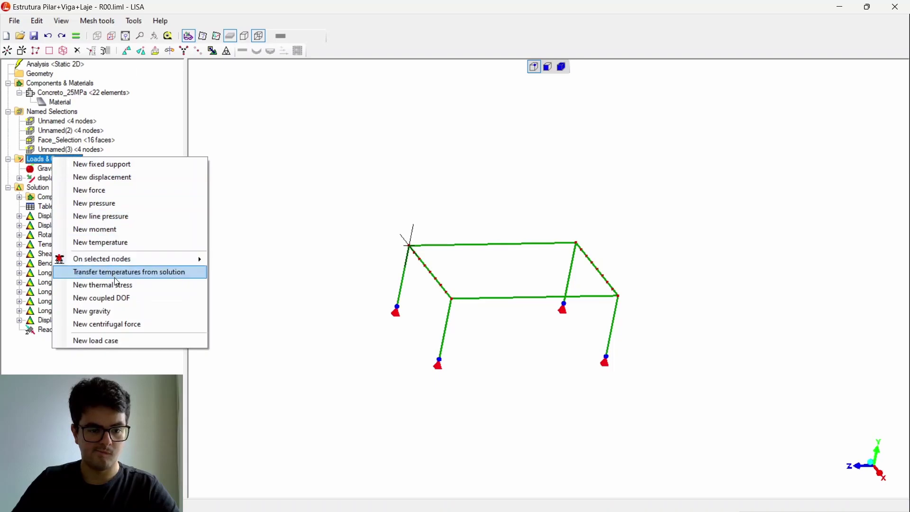
left_click(121, 207)
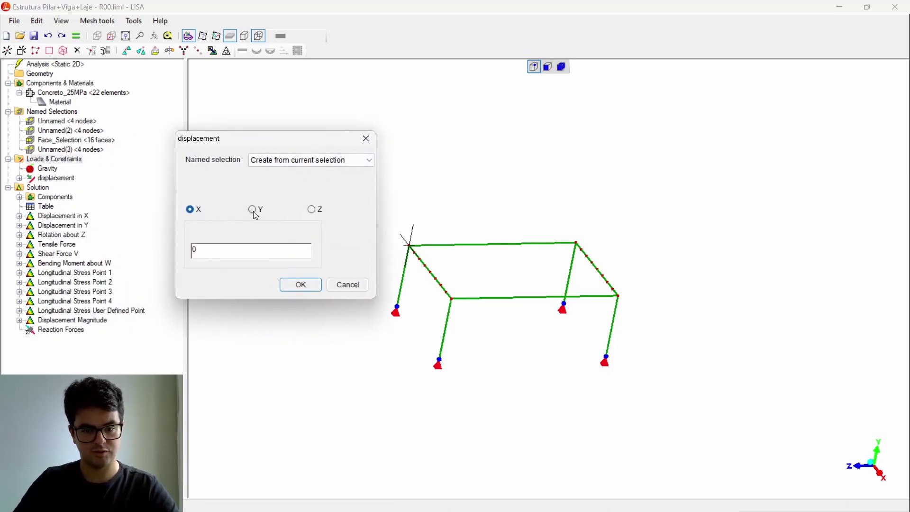
left_click(288, 282)
- Subdivide the two long beams along Z into 12 equidistant elements each in R, and clear the selection
middle_click_drag(646, 309, 624, 329)
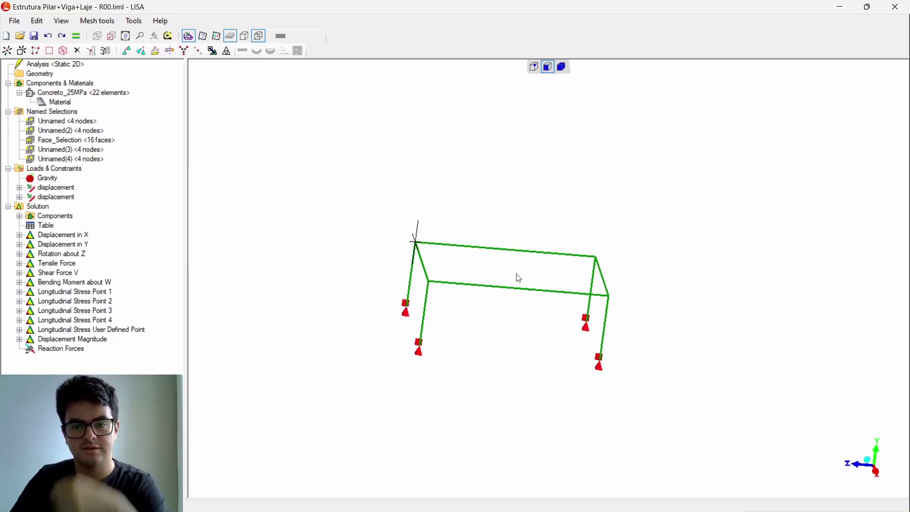
left_click(518, 255)
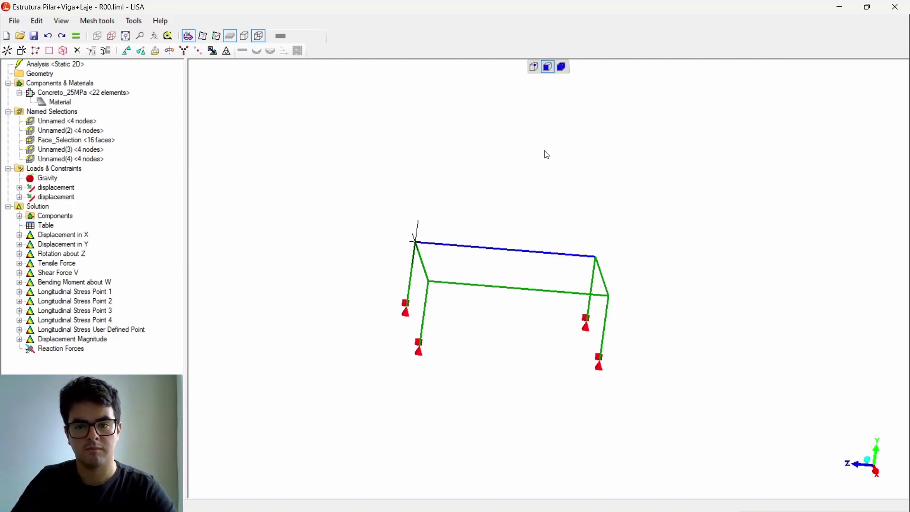
left_click(524, 293, "ctrl")
left_click(97, 20)
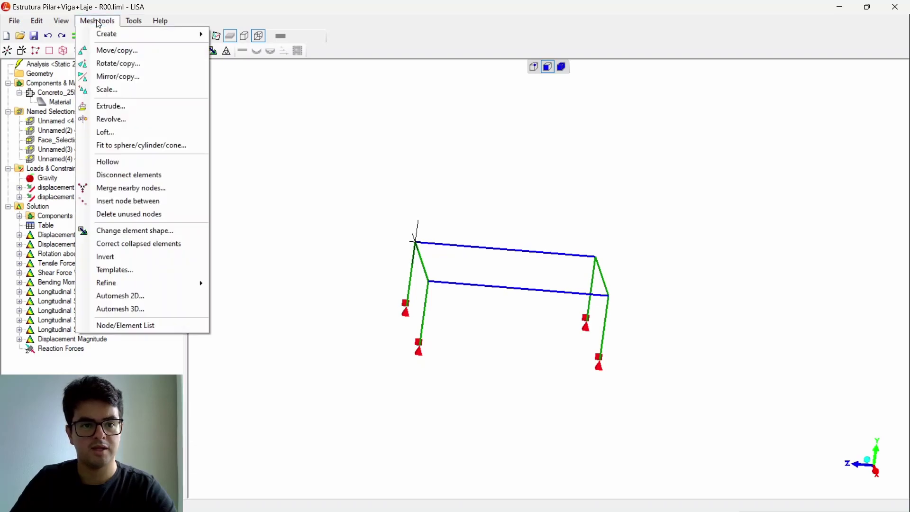
mouse_move(151, 282)
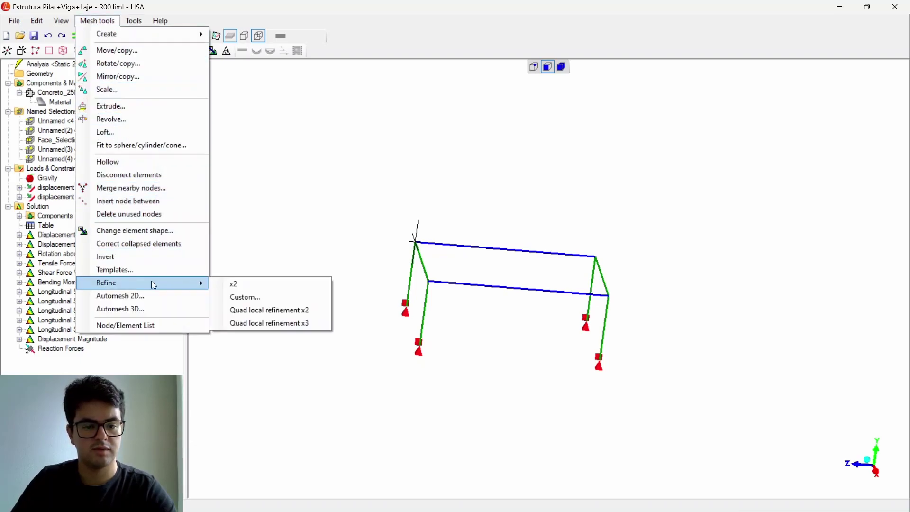
left_click(264, 297)
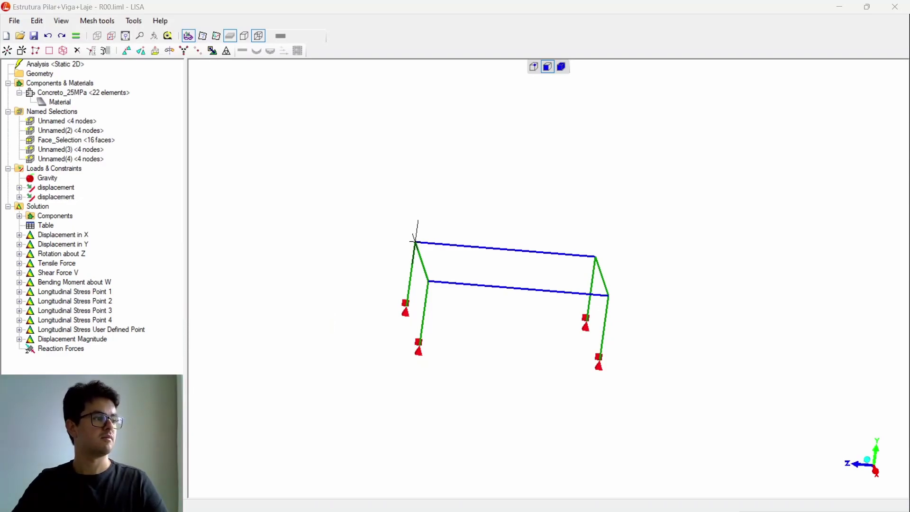
left_click_drag(156, 98, 501, 123)
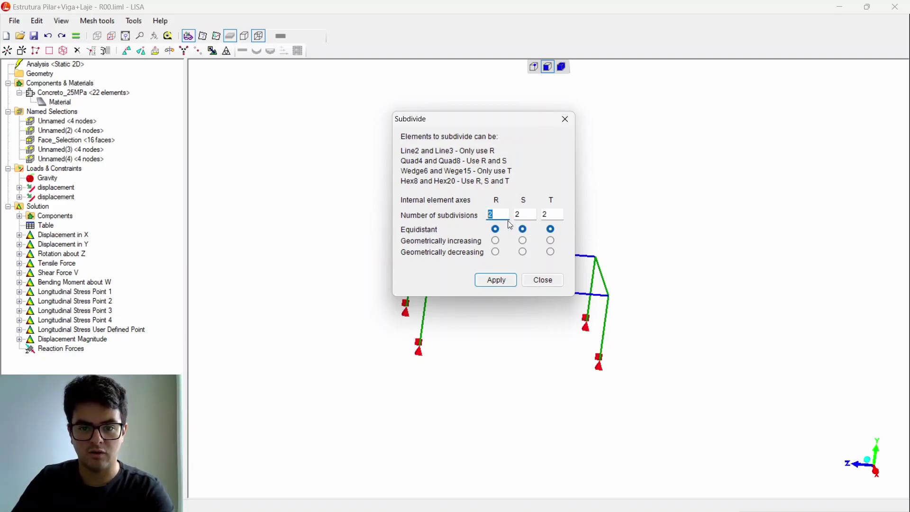
type("12")
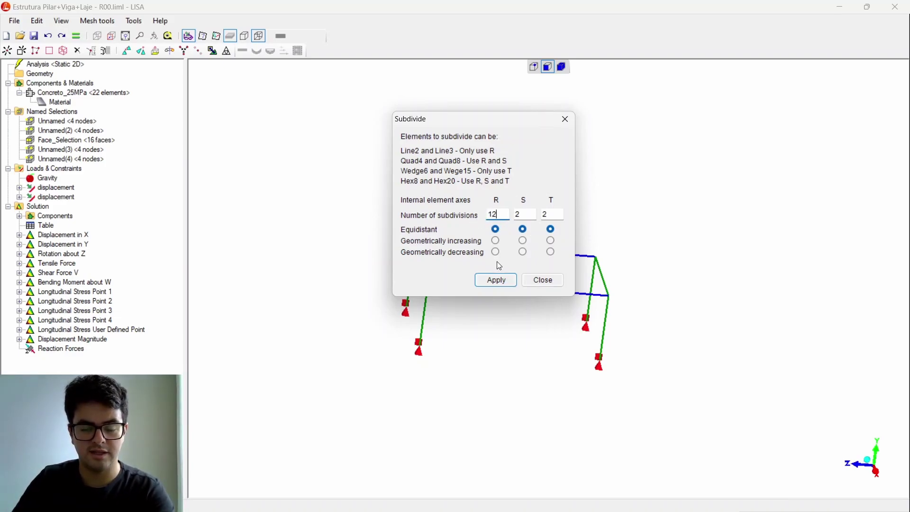
left_click(494, 281)
left_click(548, 281)
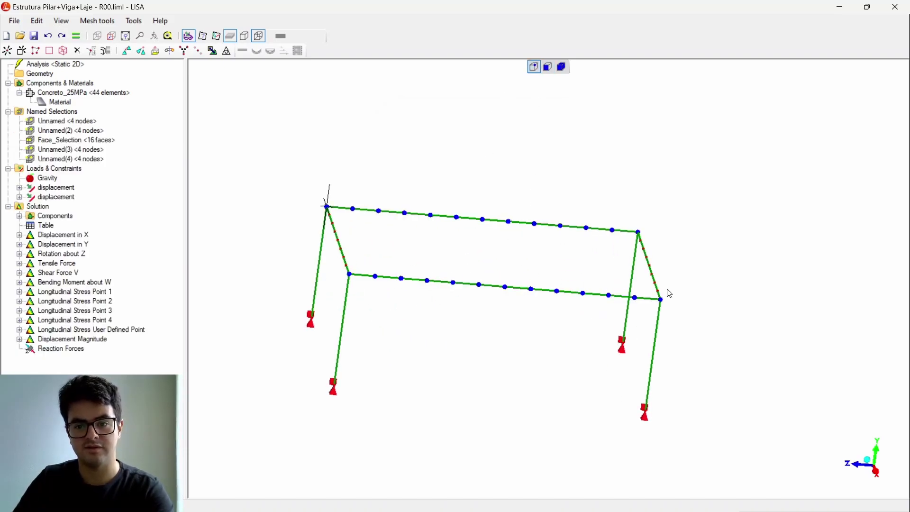
scroll(454, 190, "down", 4)
middle_click_drag(479, 277, 514, 298)
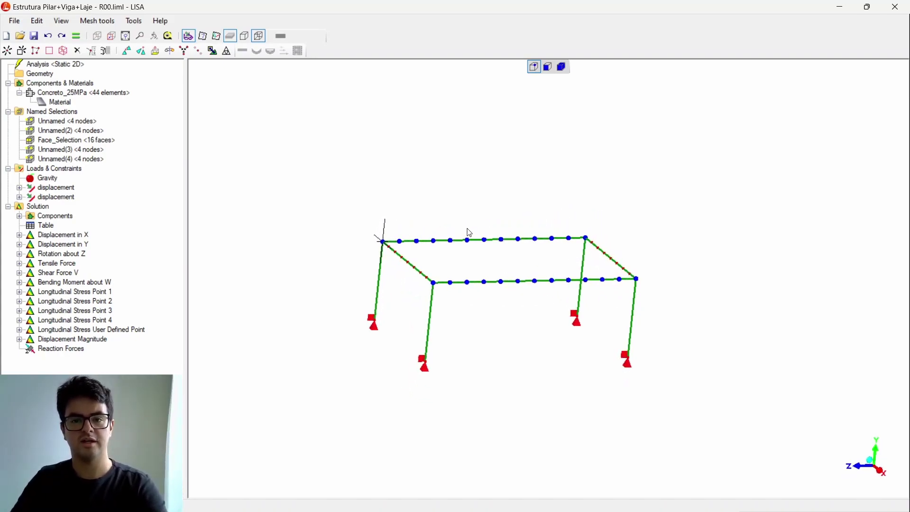
left_click(598, 310)
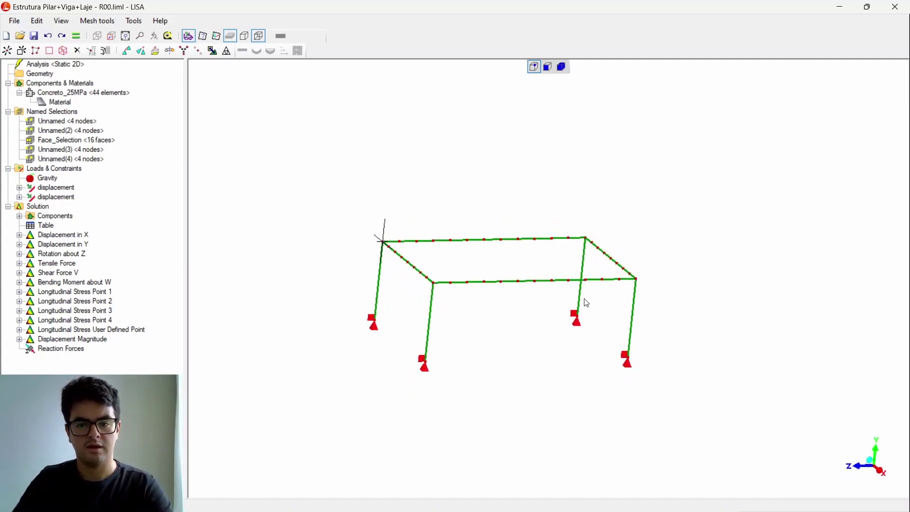
- Subdivide the four columns into 5 equidistant elements each in R using custom refinement
left_click(548, 67)
left_click(381, 280)
left_click(580, 297, "ctrl")
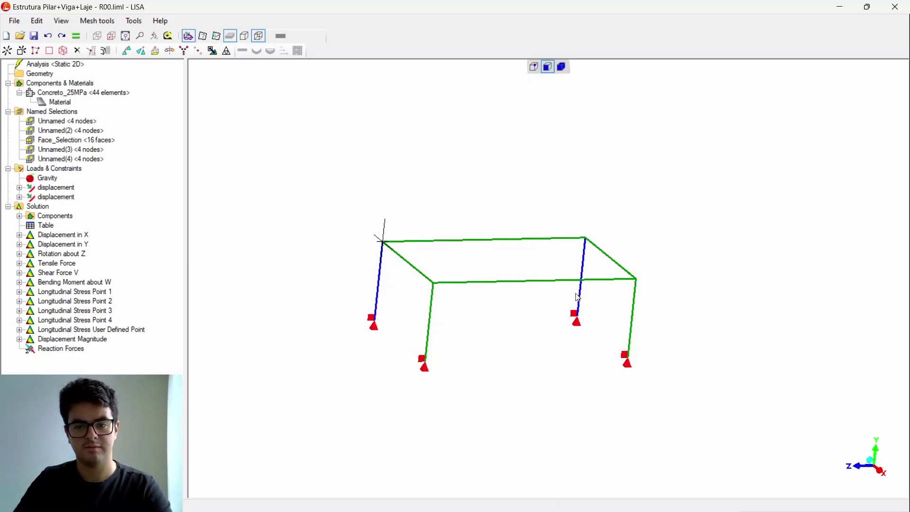
left_click(429, 318, "ctrl")
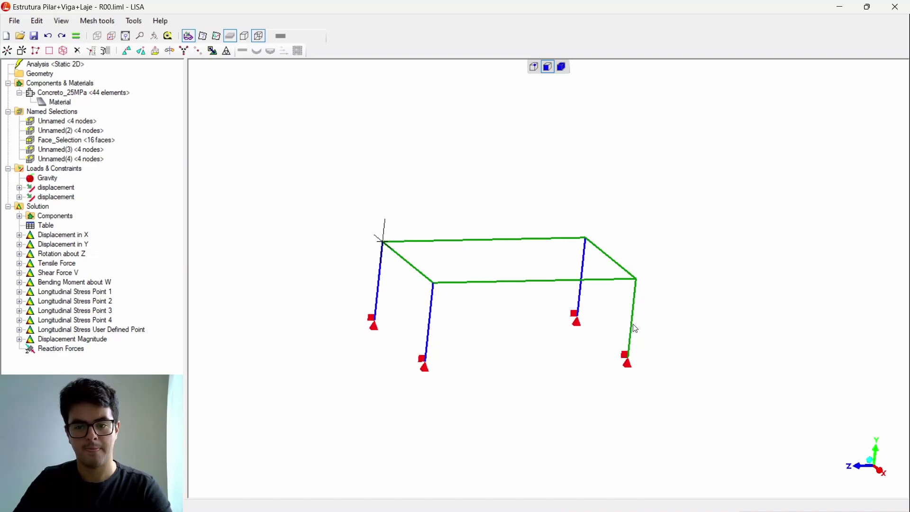
left_click(97, 21)
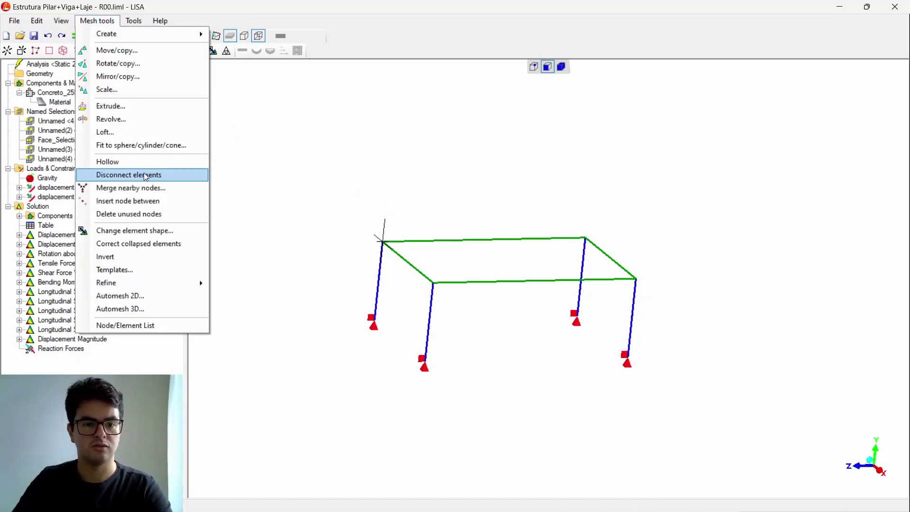
mouse_move(131, 284)
left_click(245, 297)
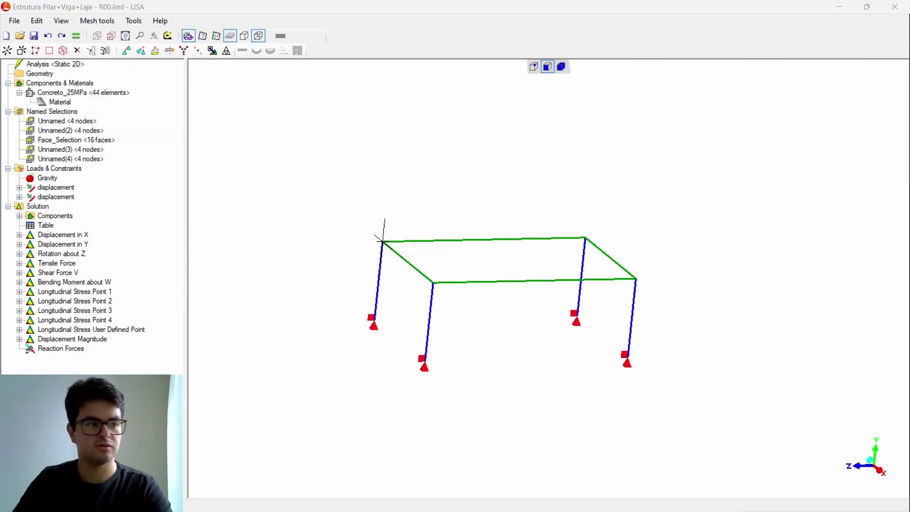
left_click(512, 225)
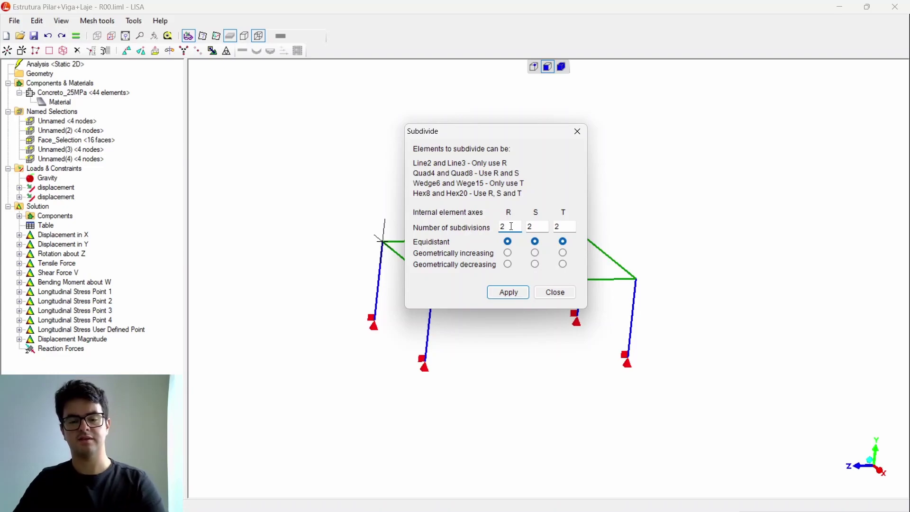
type("5")
left_click(504, 296)
left_click(556, 293)
- Measure the spacing between neighbouring nodes on the subdivided long beam and inspect the refined frame
left_click(534, 66)
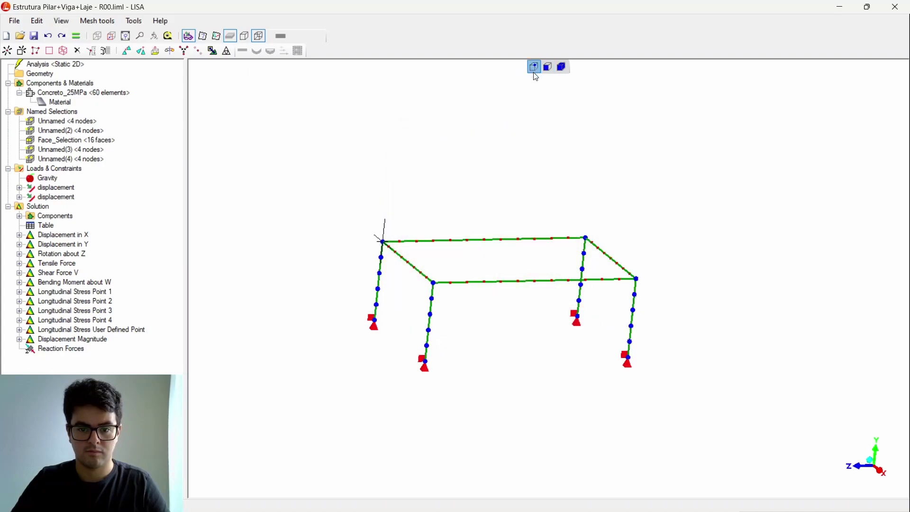
left_click(169, 35)
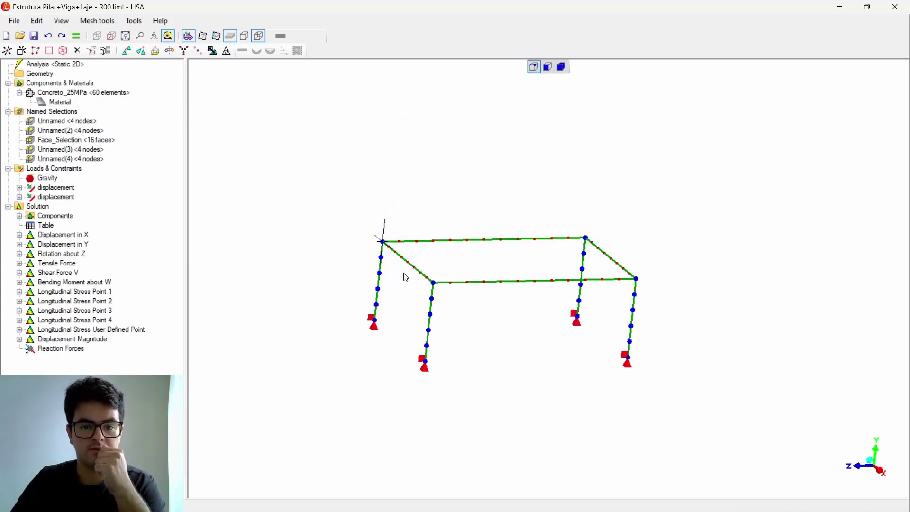
left_click(393, 264)
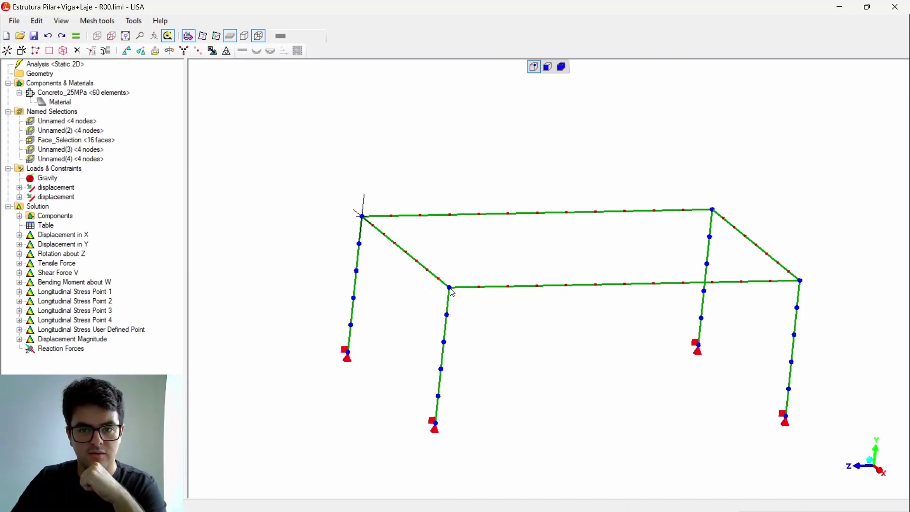
mouse_move(449, 320)
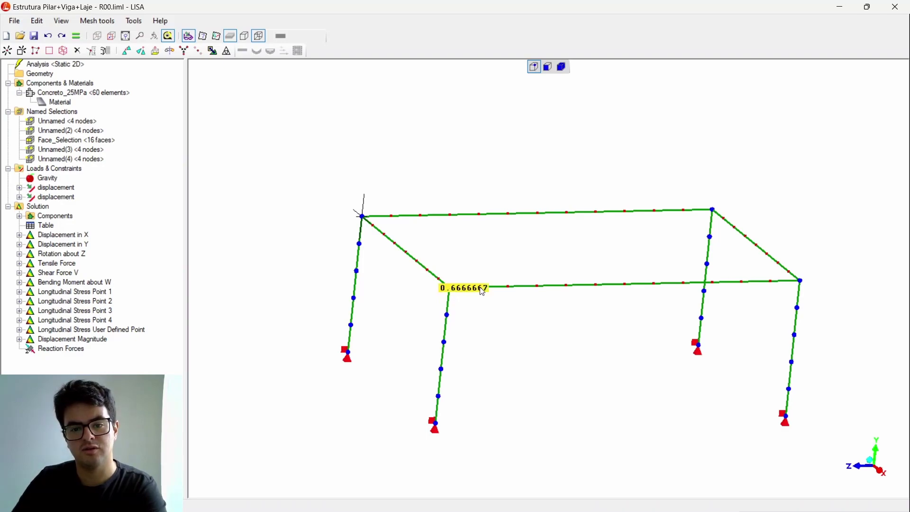
scroll(290, 201, "down", 1)
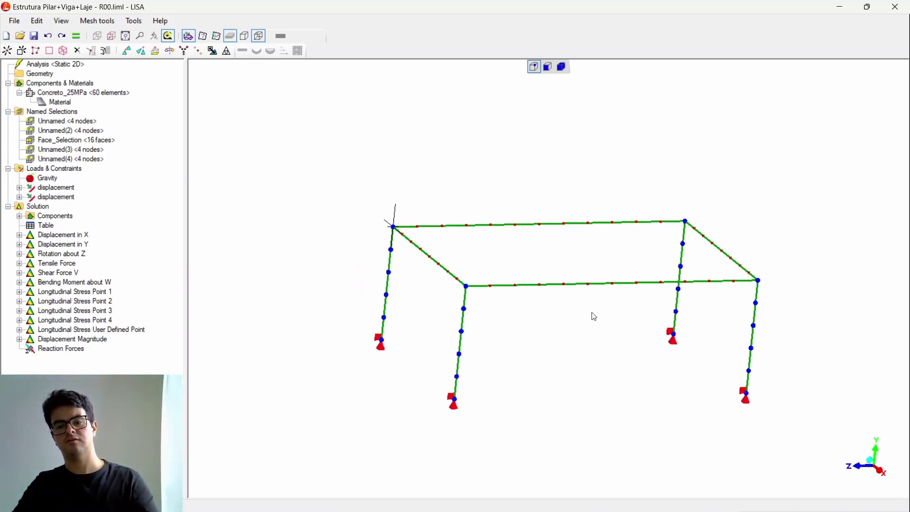
scroll(554, 264, "down", 1)
left_click_drag(624, 310, 602, 196)
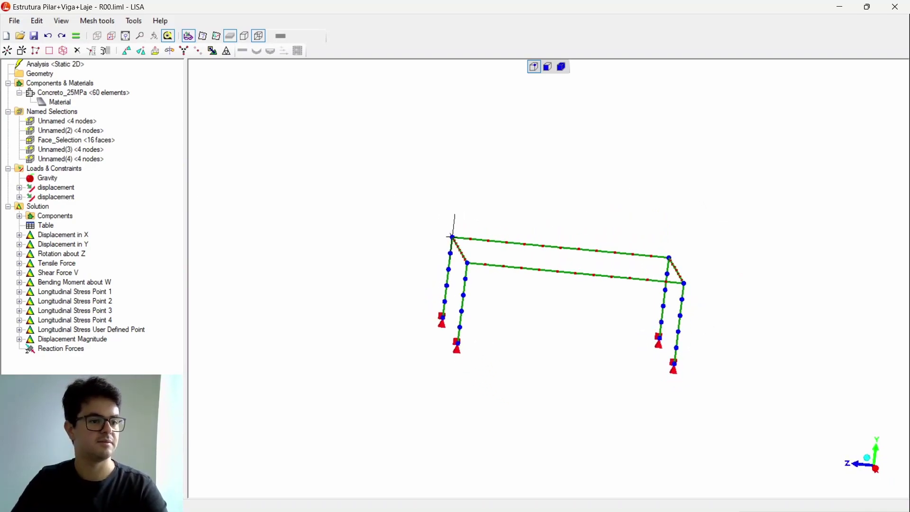
left_click_drag(541, 284, 601, 257)
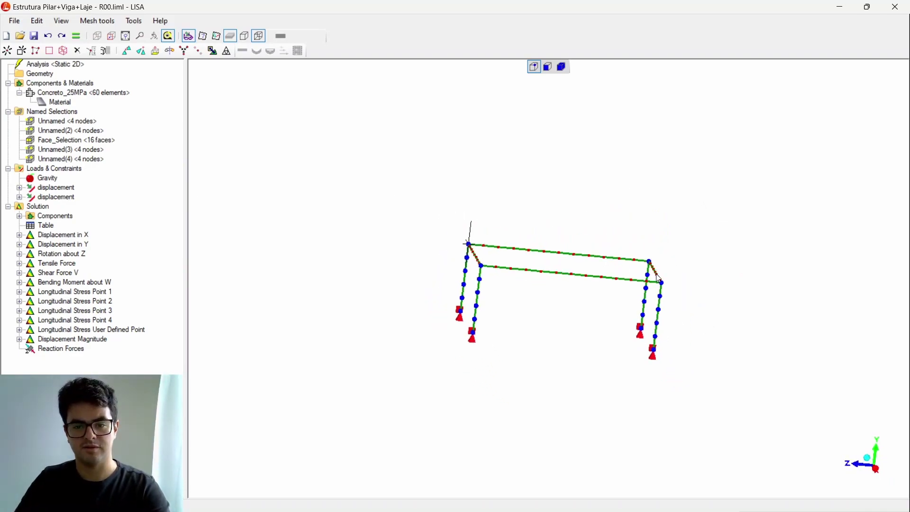
left_click_drag(661, 276, 688, 319)
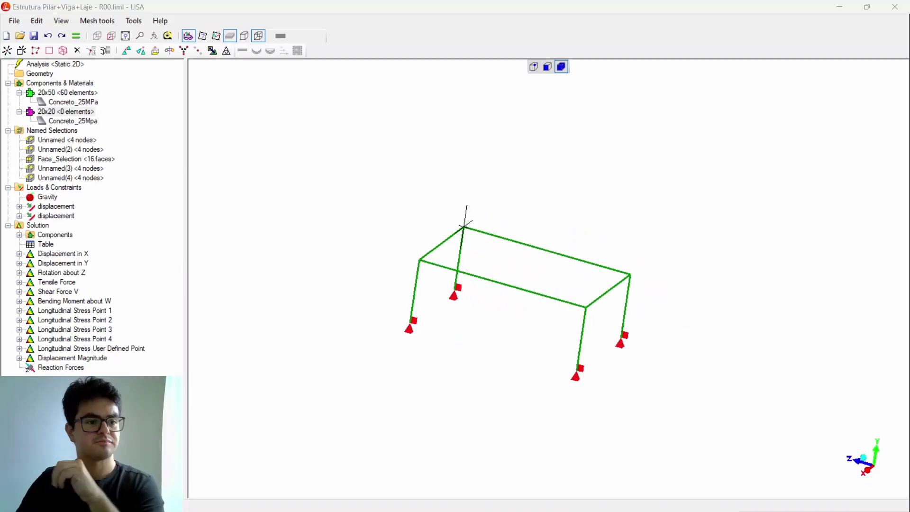
- Highlight the elements assigned to the 20x50 component to check which frame members it covers
left_click_drag(537, 386, 467, 381)
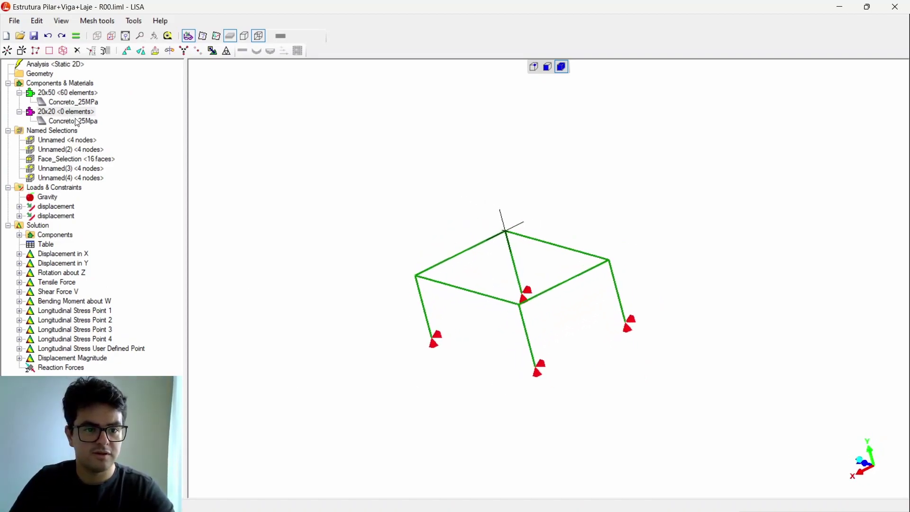
left_click(71, 93)
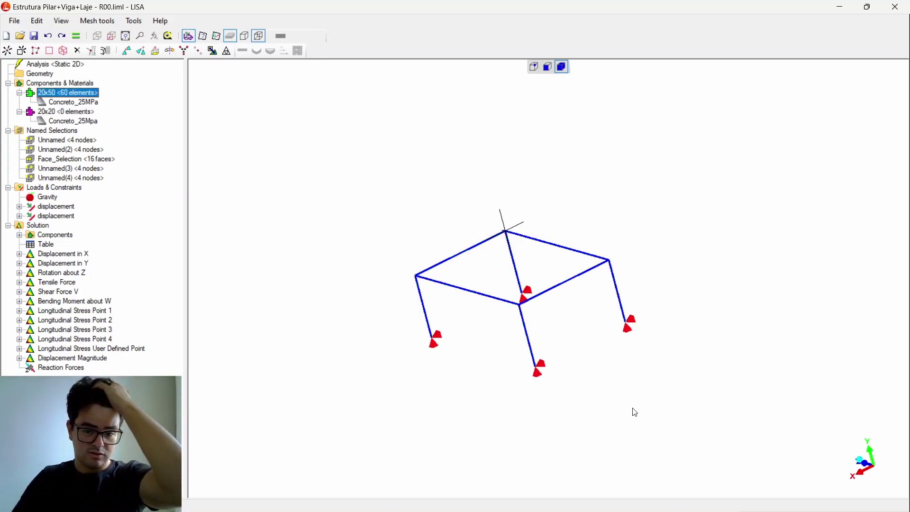
middle_click_drag(628, 318, 663, 317)
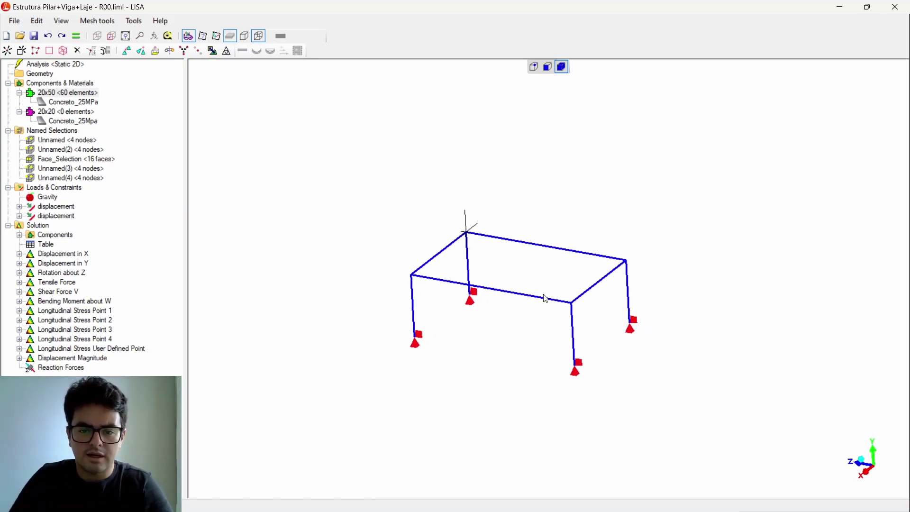
- Select all the beam elements without the columns and add them to a new named selection
left_click(56, 93)
left_click(612, 184)
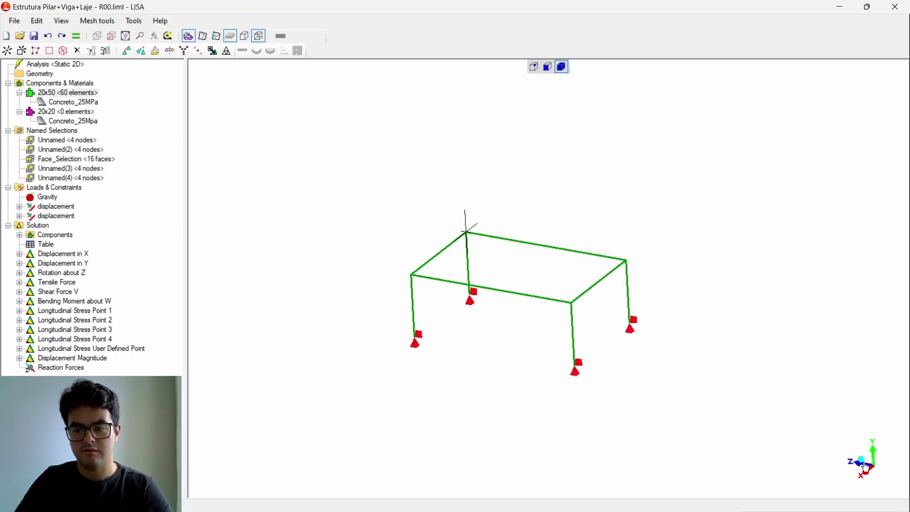
left_click(869, 464)
left_click(876, 456)
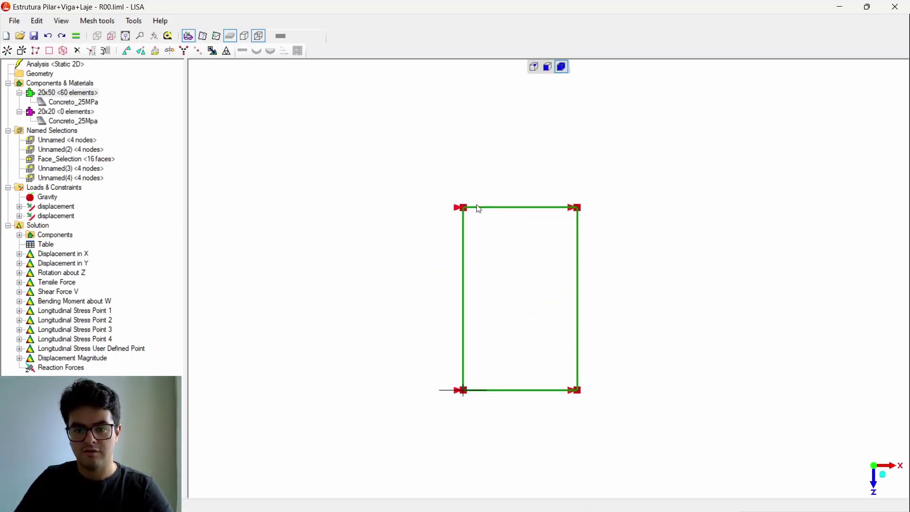
left_click_drag(429, 199, 641, 444)
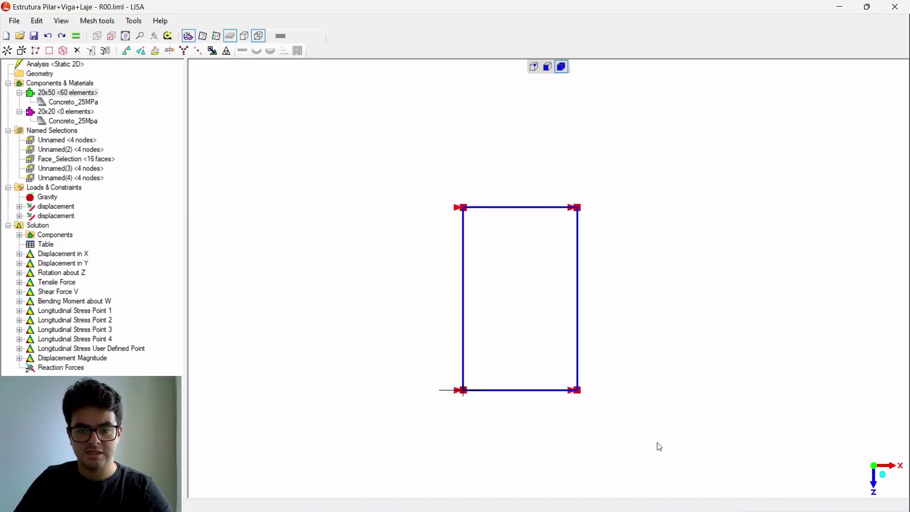
left_click(889, 475)
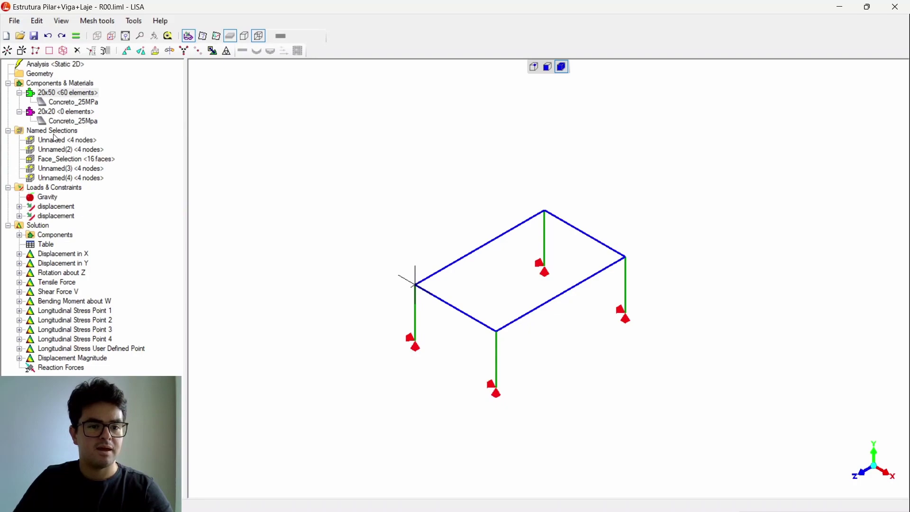
right_click(462, 262)
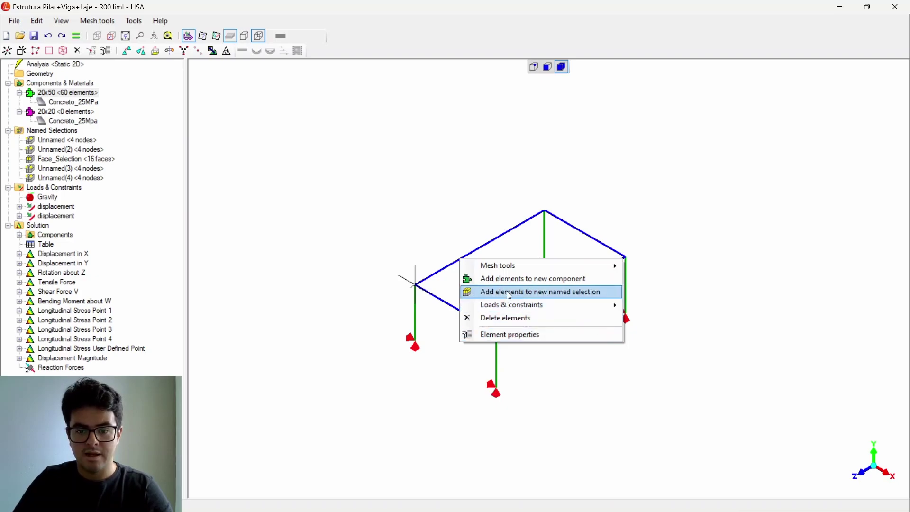
left_click(570, 292)
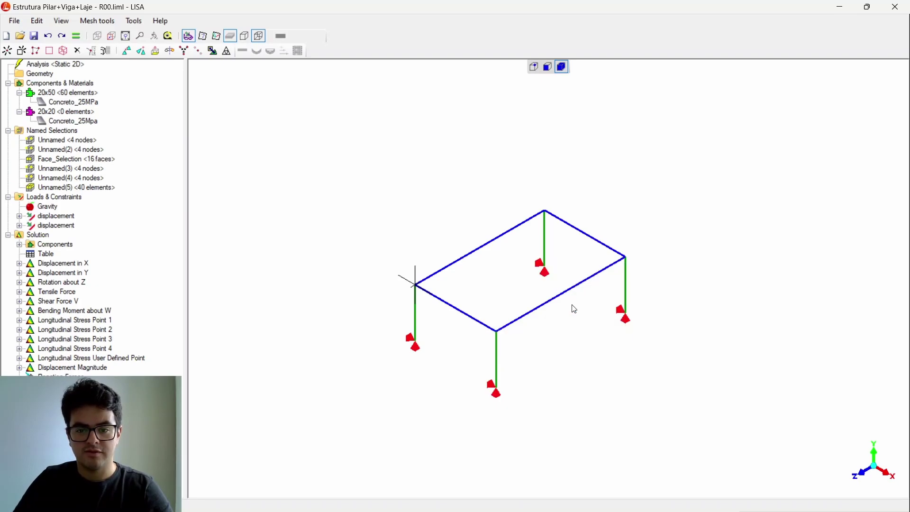
- Rename the new named selection of beam elements as Vigas
left_click(65, 191)
right_click(77, 190)
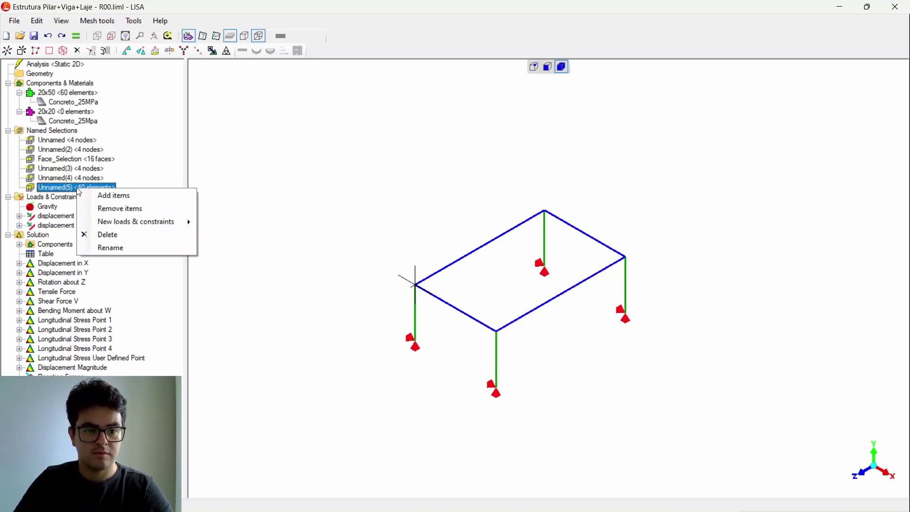
left_click(128, 251)
type("V")
key("BackSpace")
type("Vigas")
key("Return")
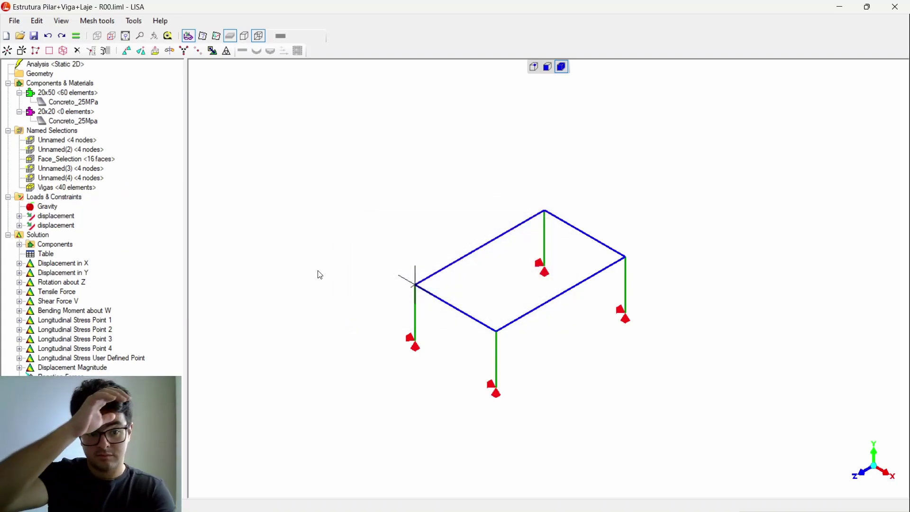
- Select all elements of the four columns, including their uppermost segments, and add them to a new named selection
middle_click_drag(567, 246, 588, 246)
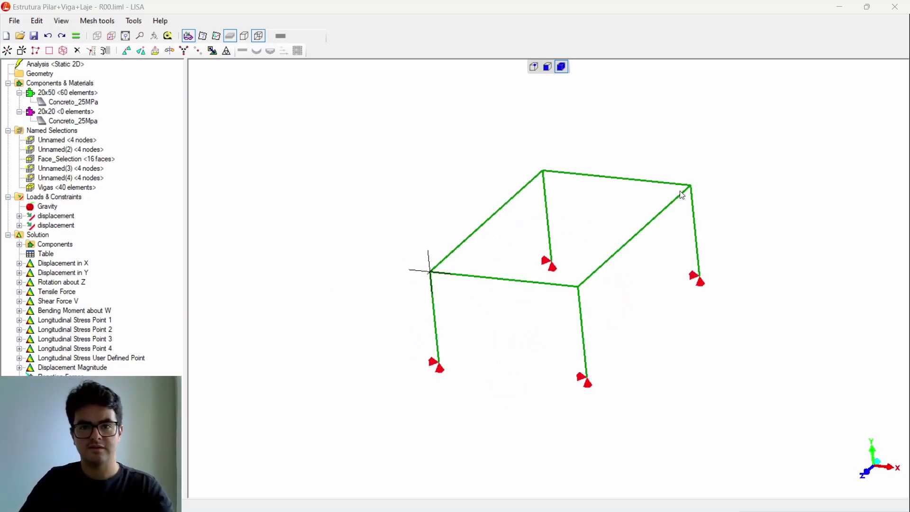
middle_click_drag(710, 260, 718, 257)
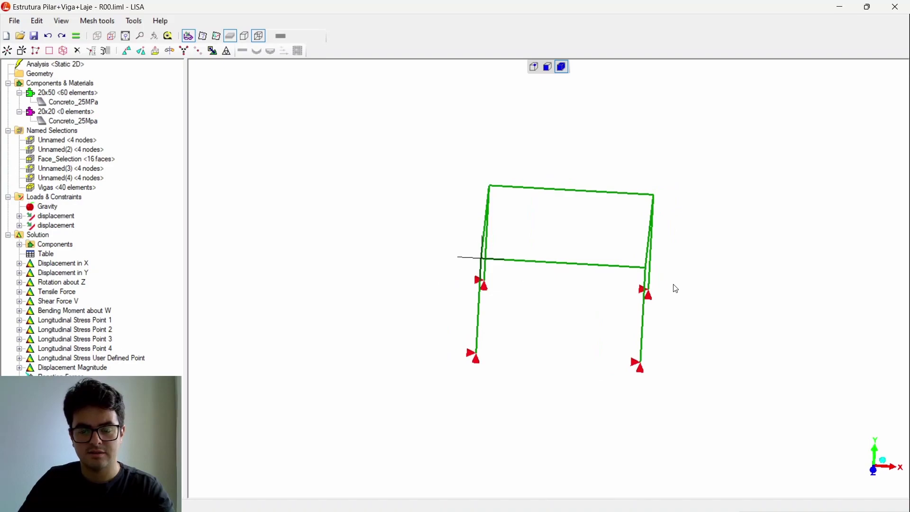
middle_click_drag(677, 289, 638, 269)
left_click_drag(619, 250, 387, 382)
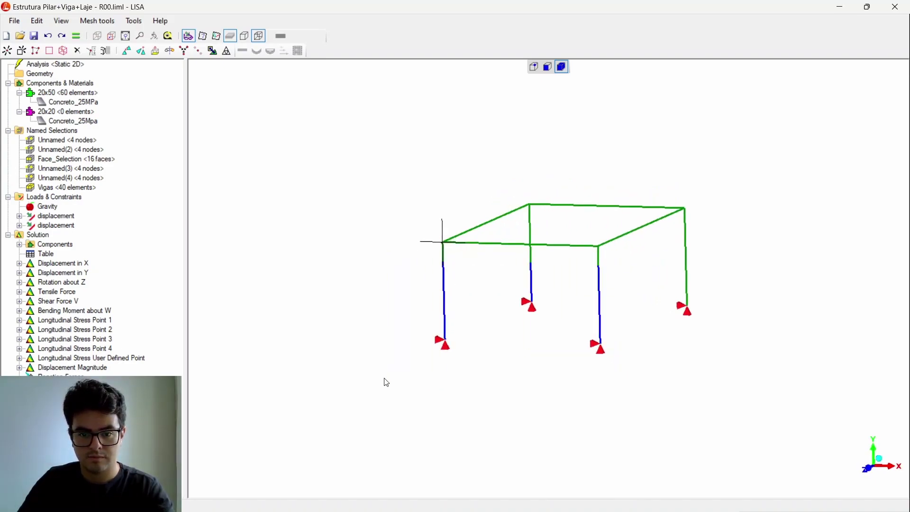
left_click_drag(704, 209, 687, 325)
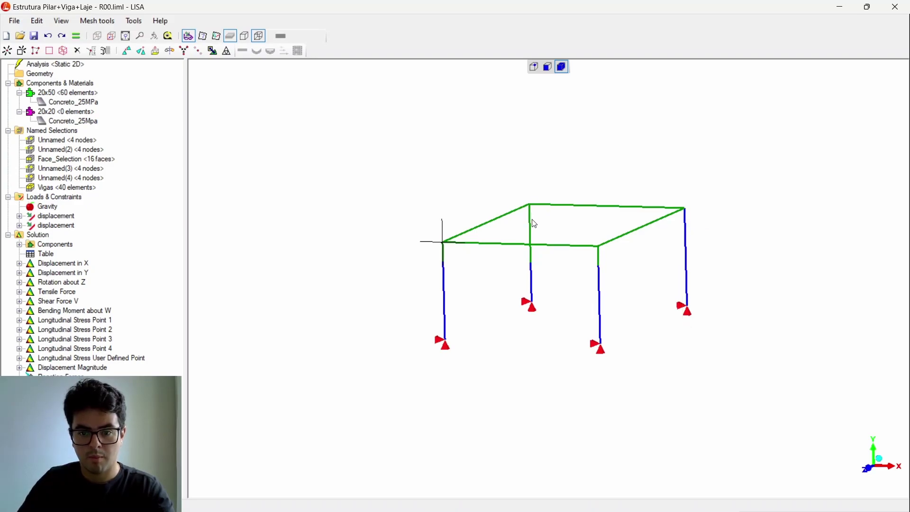
scroll(539, 224, "up", 5)
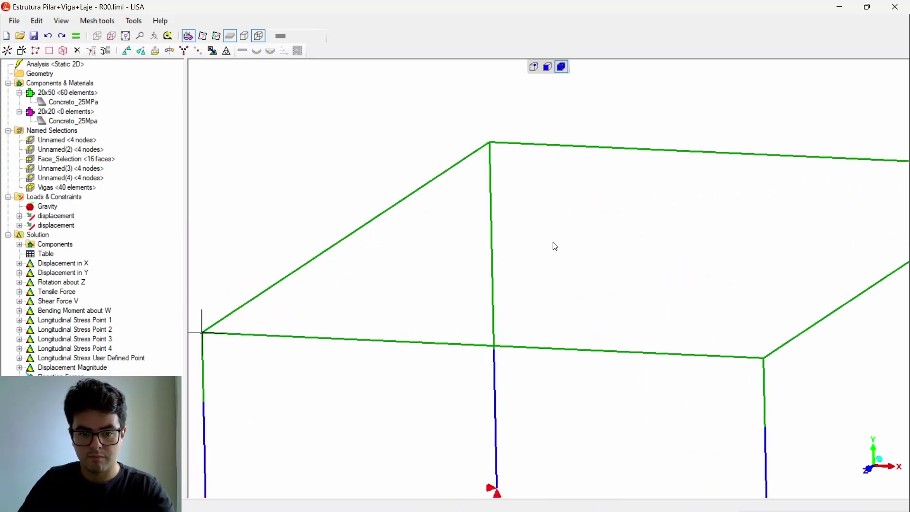
scroll(553, 251, "up", 3)
scroll(561, 240, "down", 6)
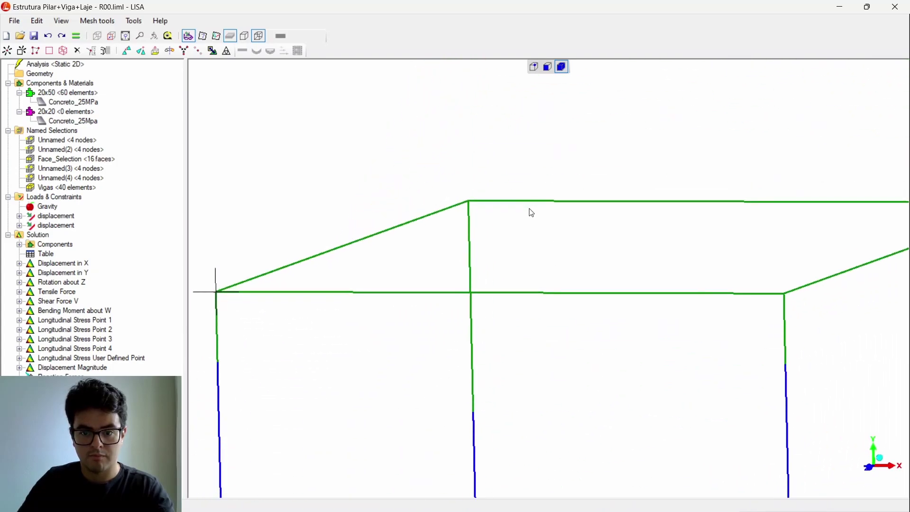
middle_click_drag(530, 208, 529, 227)
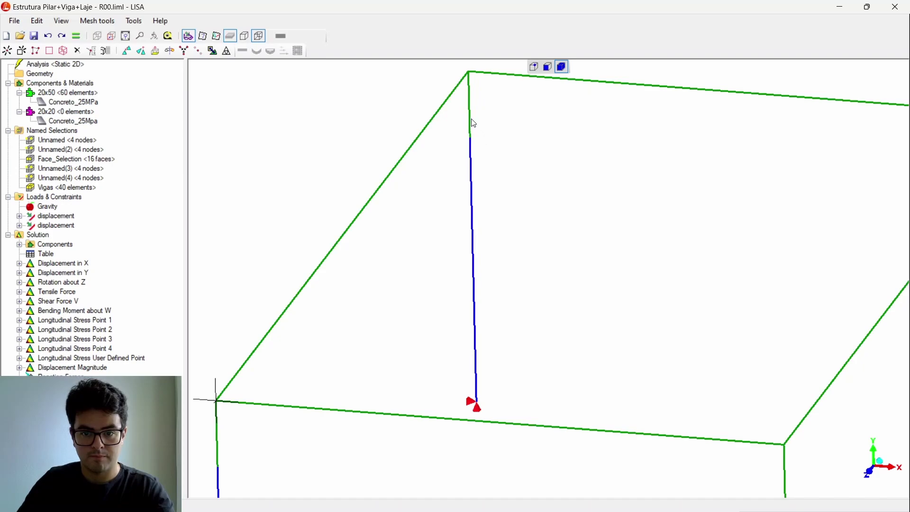
scroll(488, 170, "down", 5)
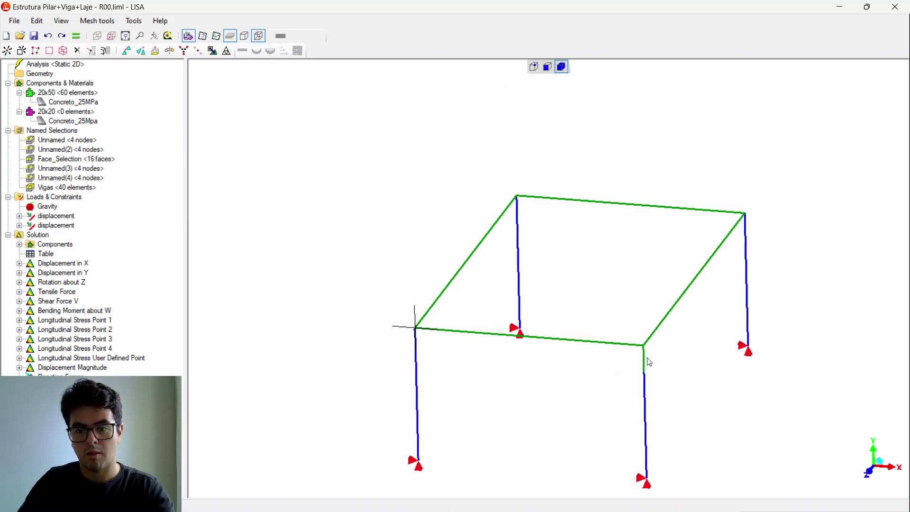
right_click(520, 218)
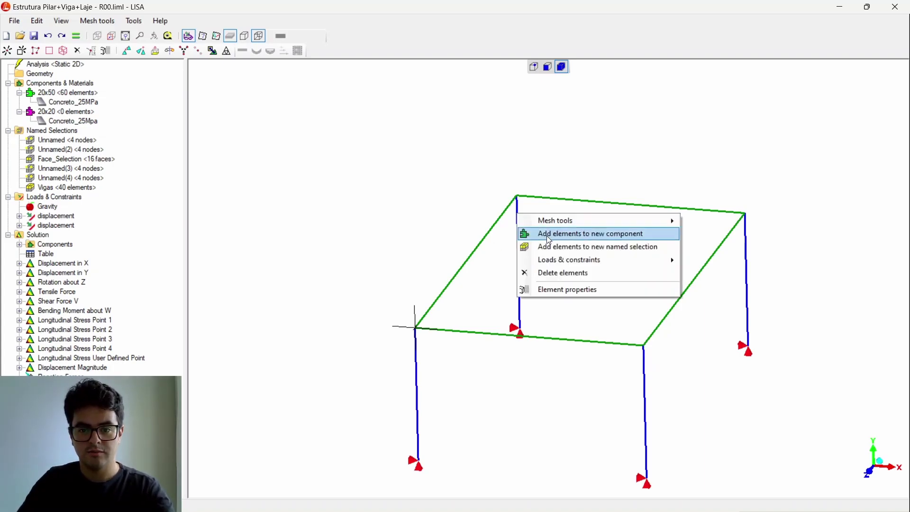
left_click(577, 252)
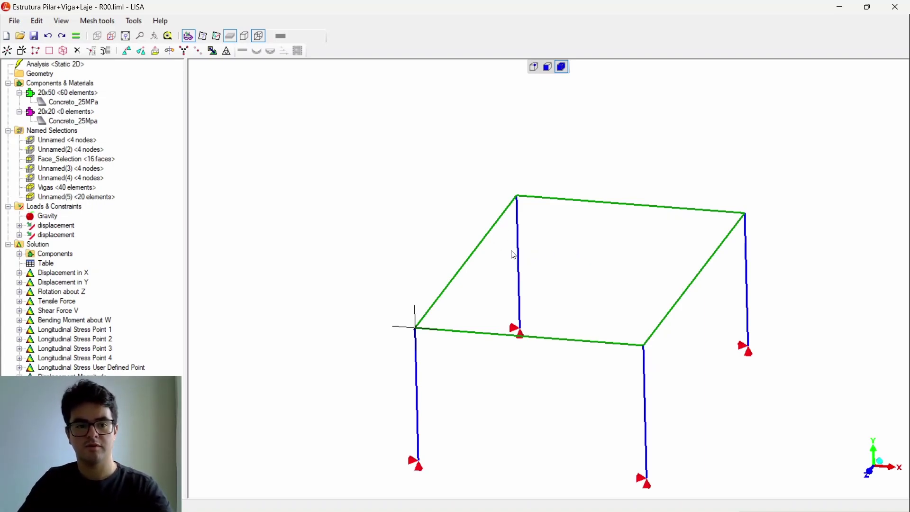
- Compare which frame members the Vigas selection and the new column selection cover
left_click(85, 198)
left_click(86, 189)
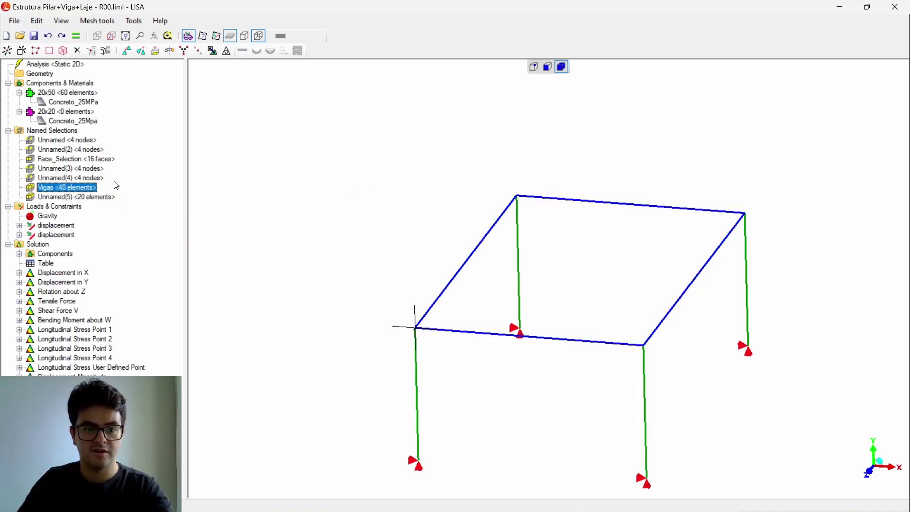
left_click(97, 197)
scroll(412, 209, "down", 1)
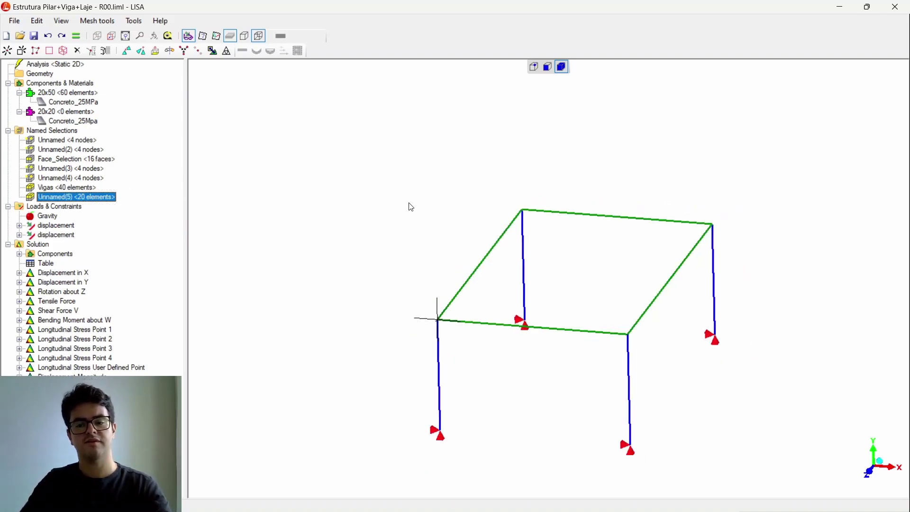
left_click(86, 188)
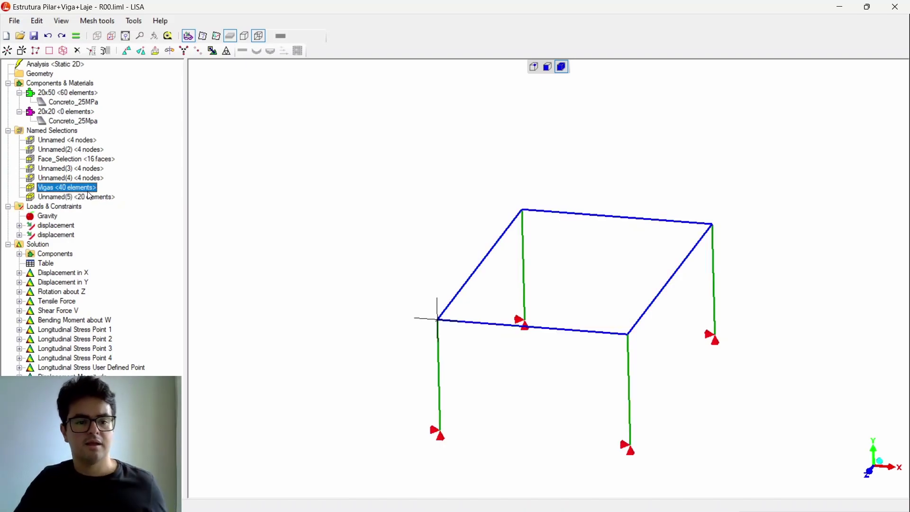
key("Up")
- Rename the column named selection as Pilares and delete the empty 20x20 component
left_click(95, 197)
right_click(96, 197)
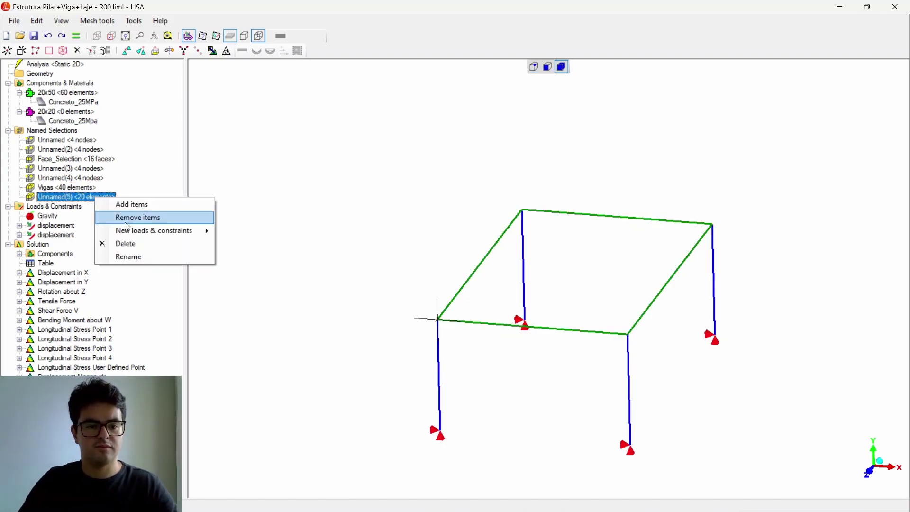
left_click(126, 256)
type("Pilares")
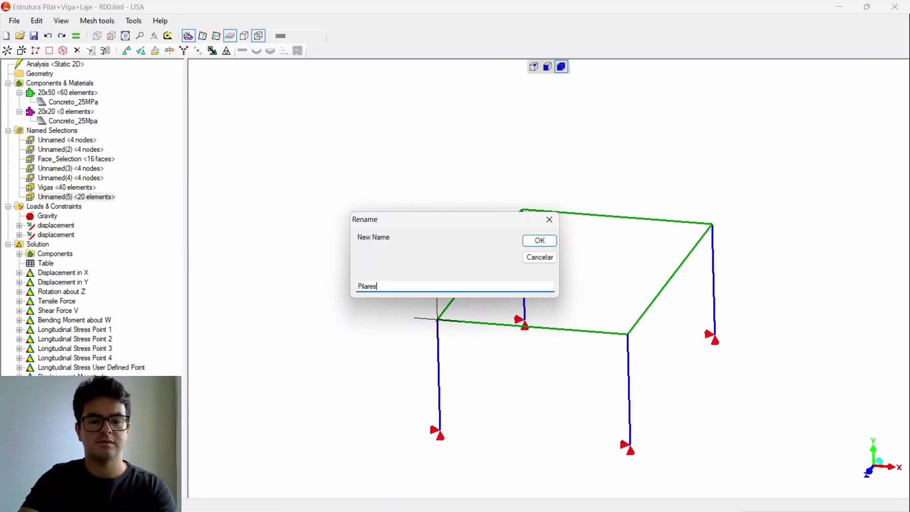
key("Return")
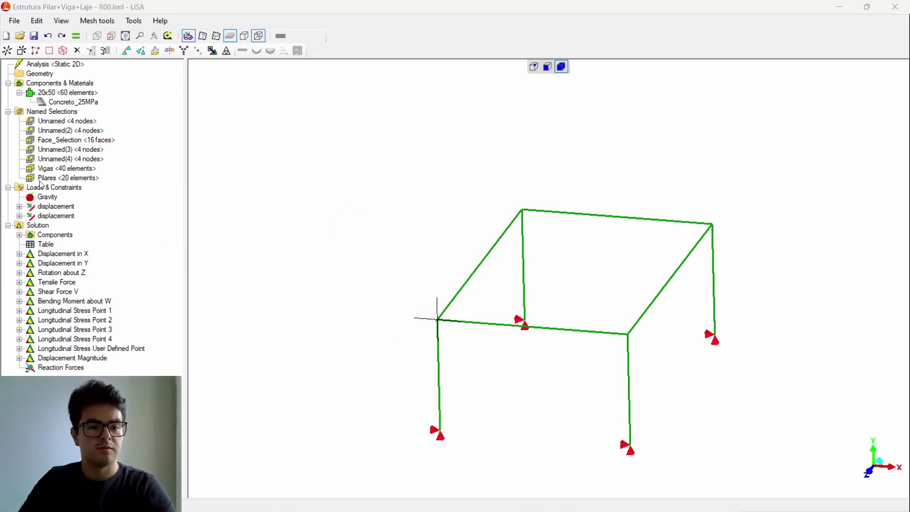
- Select the column elements through the Pilares named selection and add them to a new component
left_click(52, 171)
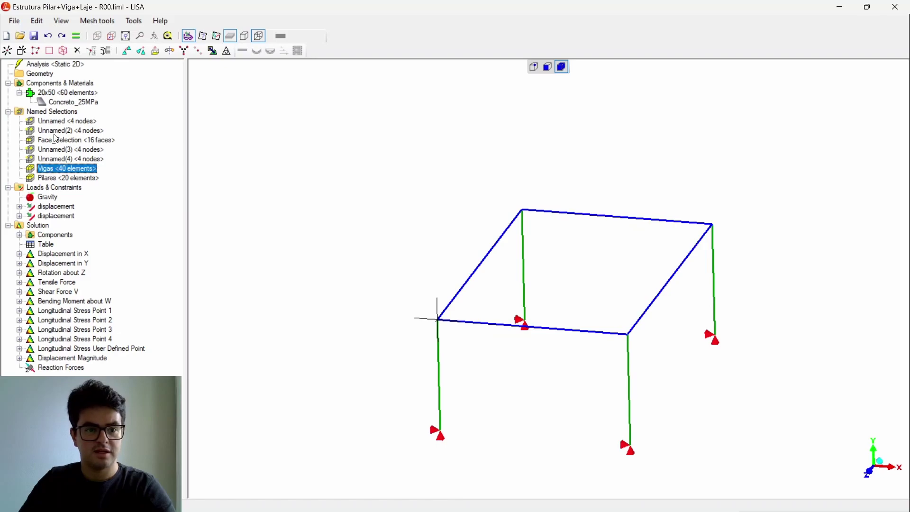
left_click(63, 104)
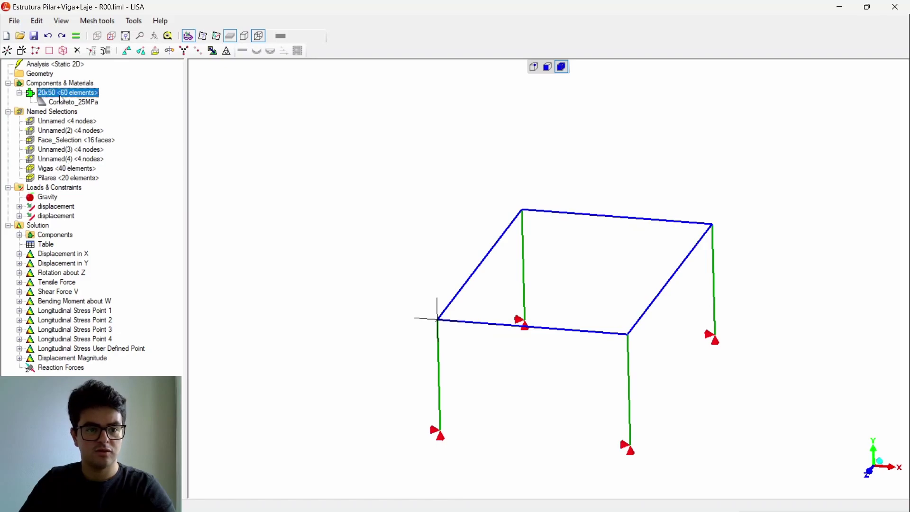
left_click(60, 179)
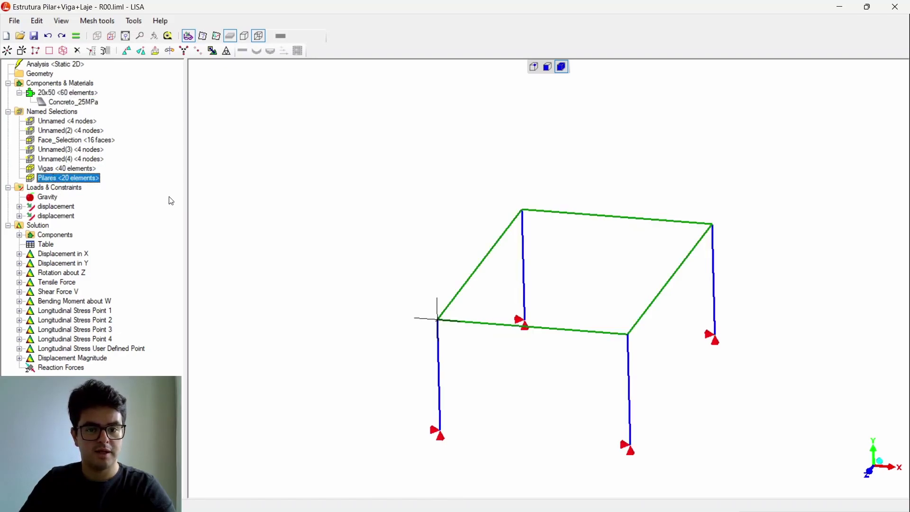
right_click(526, 248)
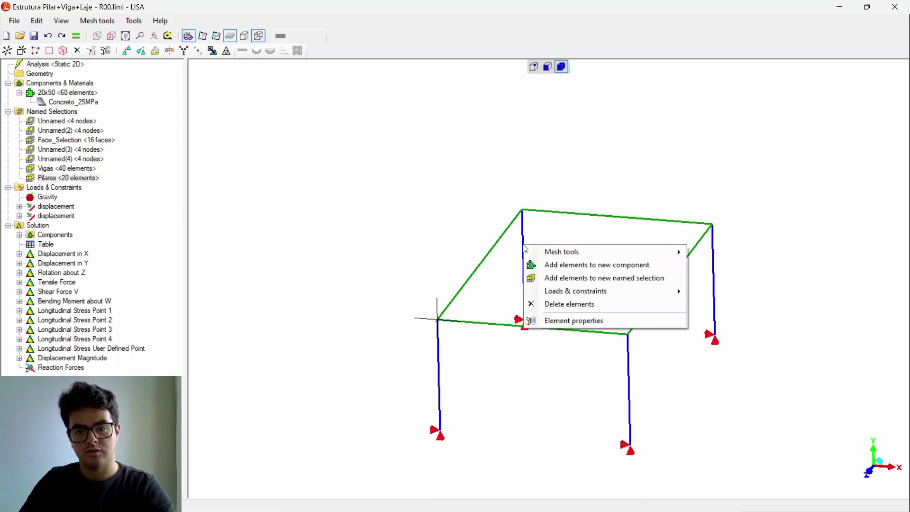
left_click(582, 273)
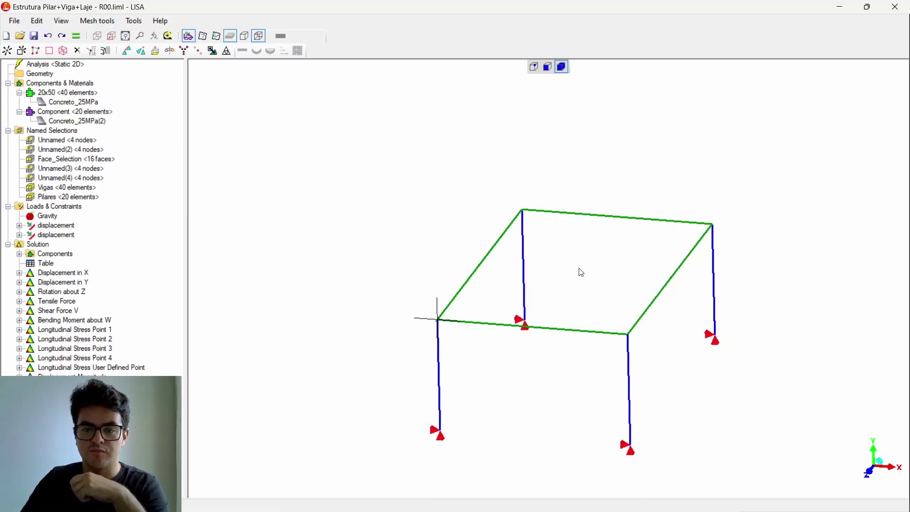
- Rename the new column component as Pilar_20x20
left_click(89, 116)
left_click(94, 122)
left_click(81, 113)
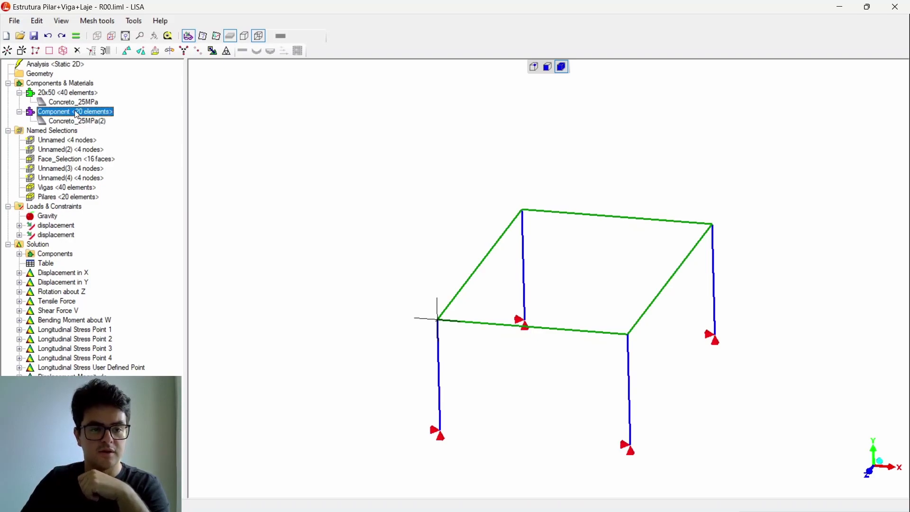
right_click(64, 114)
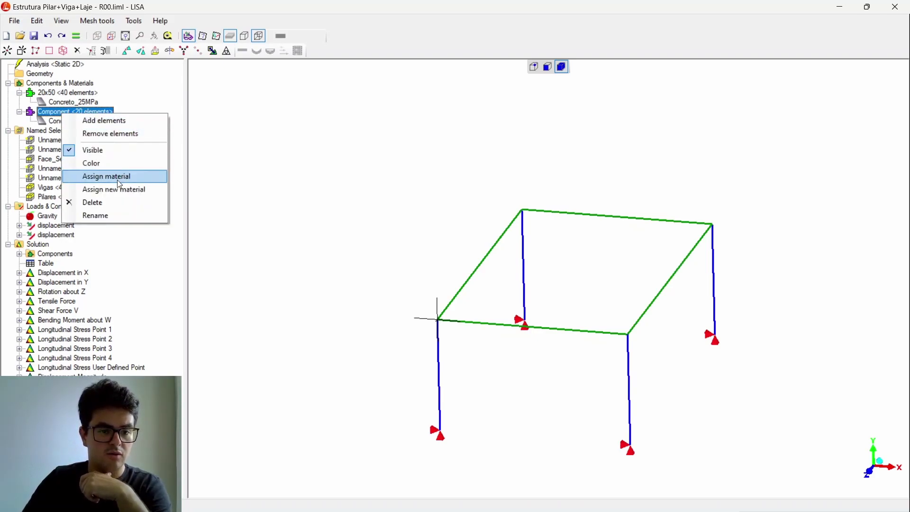
left_click(112, 218)
type("Pilar_20x20")
key("Return")
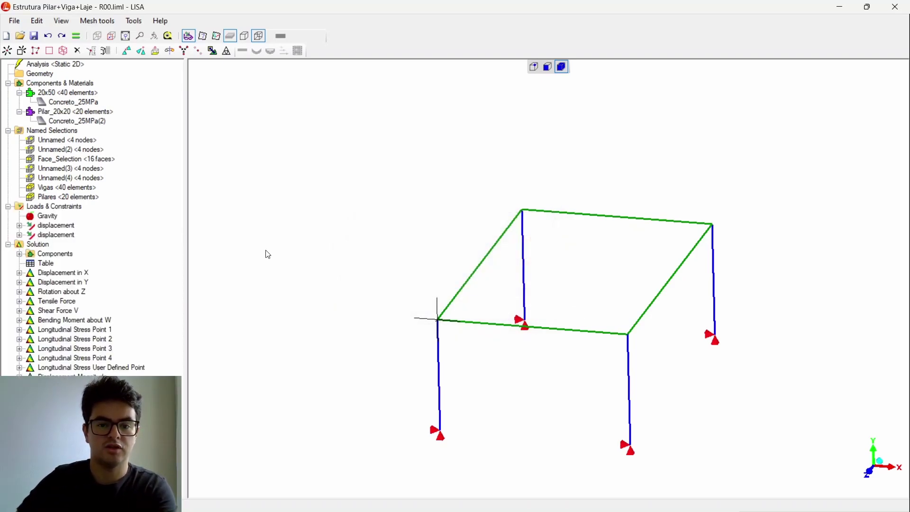
- Rename the 20x50 beam component as Viga_20x50
left_click(67, 92)
right_click(67, 93)
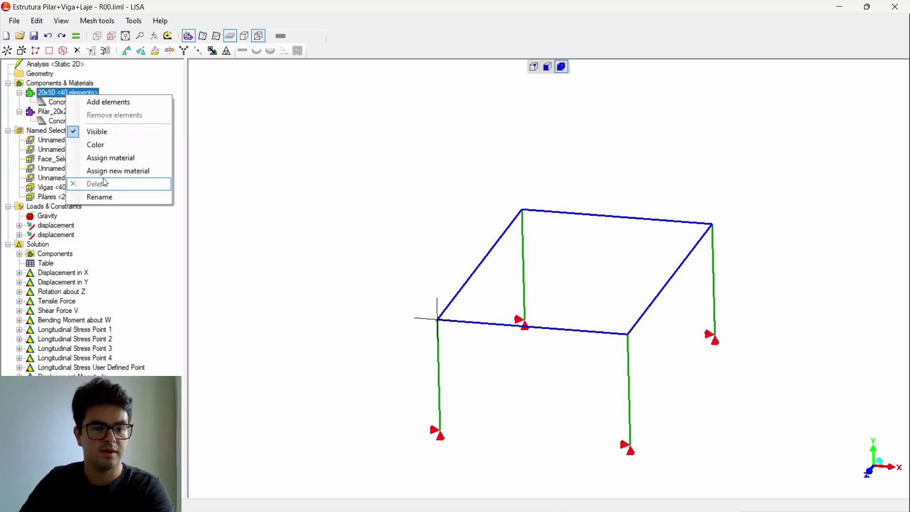
left_click(104, 196)
key("Home")
type("Viga")
key("Return")
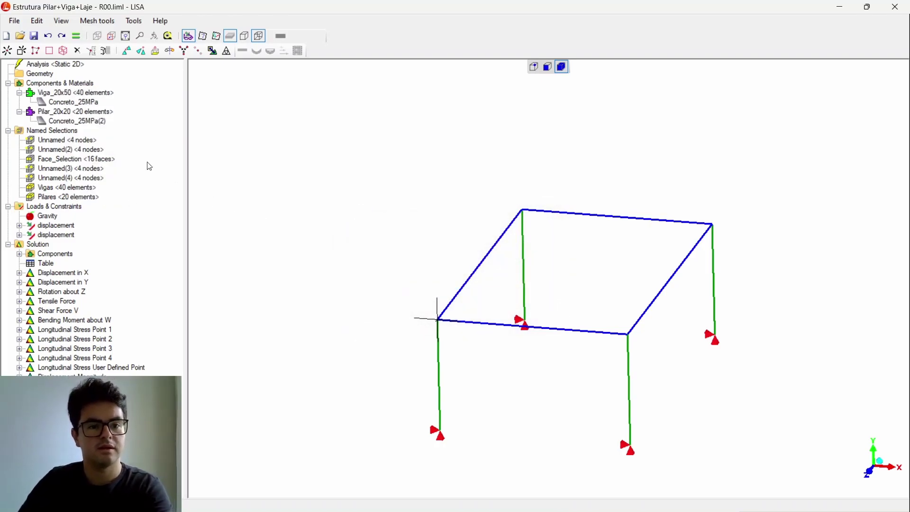
- Set side a of the column material Concreto_25MPa(2)'s rectangular bar section to 0.2
left_click(67, 122)
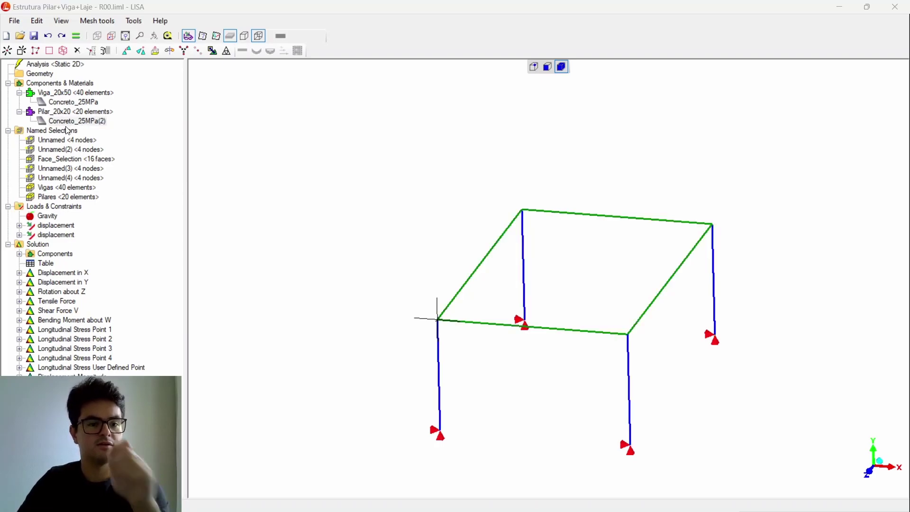
left_click(469, 176)
key("BackSpace")
type("2")
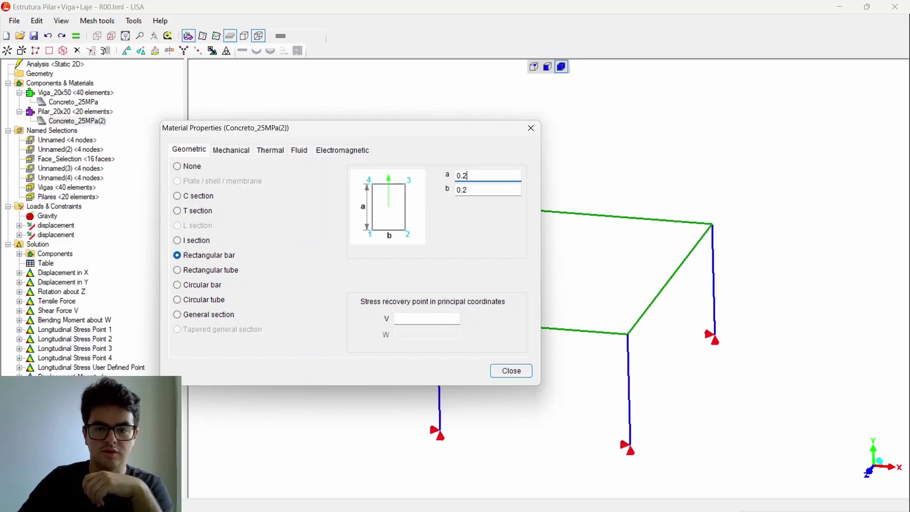
left_click(512, 371)
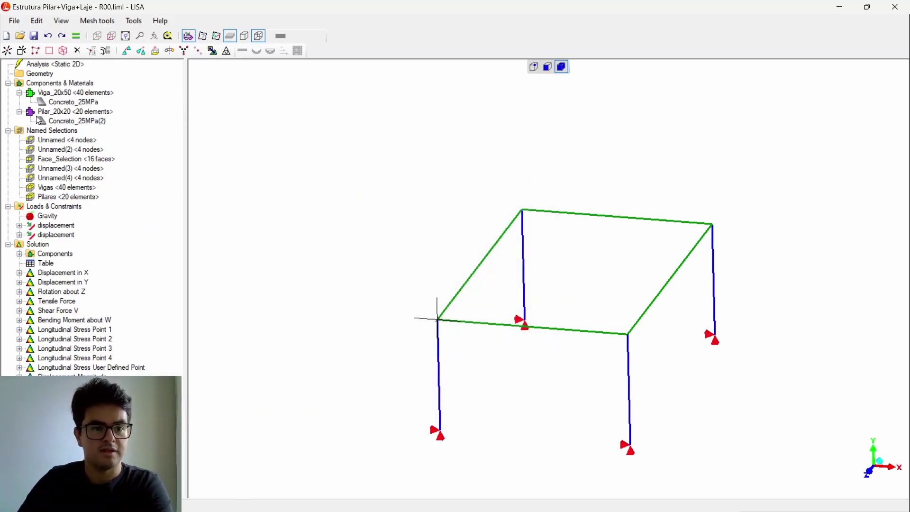
- Show the element surfaces and examine the Viga_20x50 and Pilar_20x20 sections on the frame
left_click(48, 93)
left_click(257, 143)
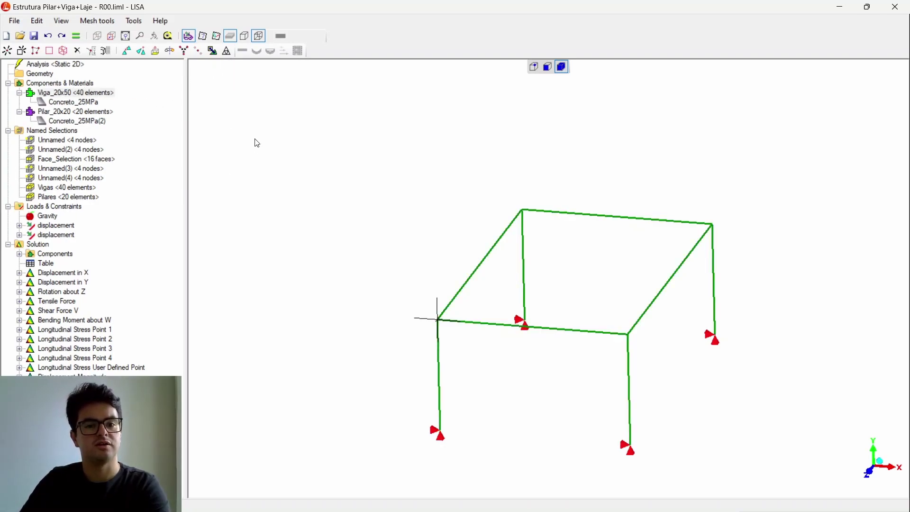
left_click(246, 36)
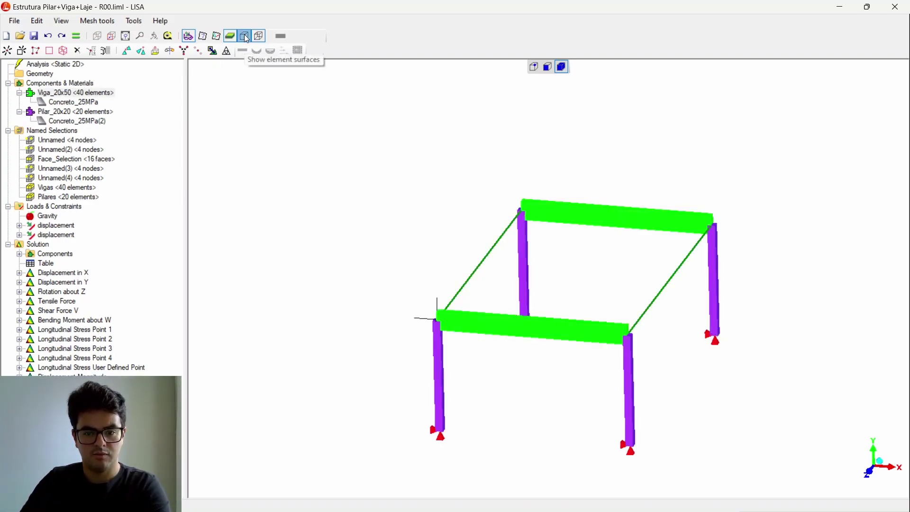
left_click_drag(413, 224, 613, 317)
left_click_drag(779, 341, 761, 332)
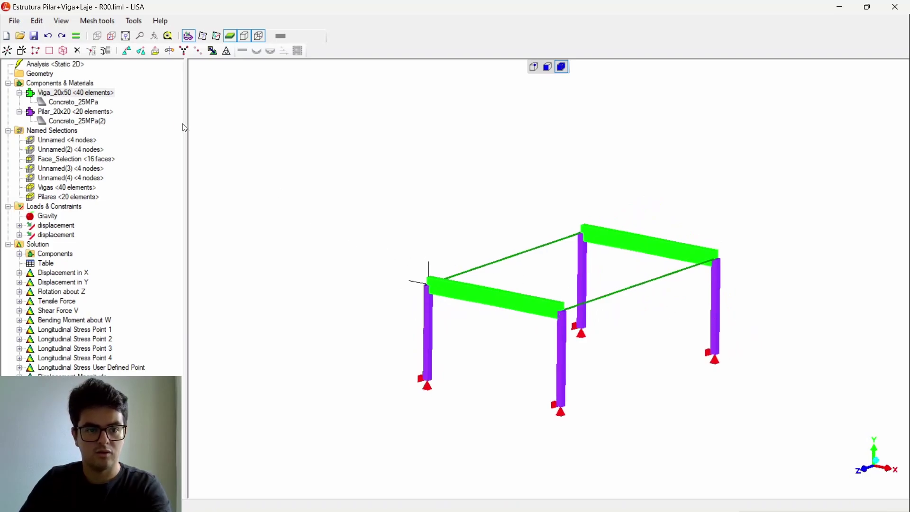
left_click(88, 102)
left_click(85, 93)
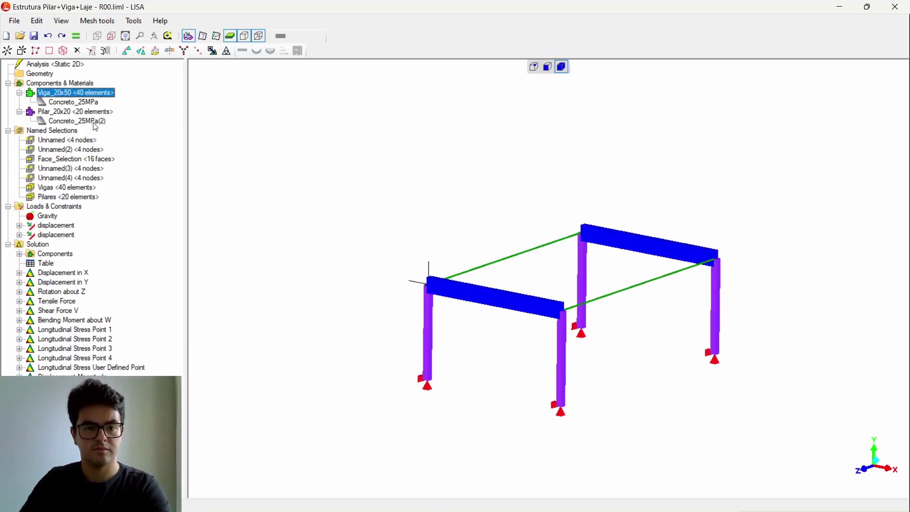
left_click(94, 123)
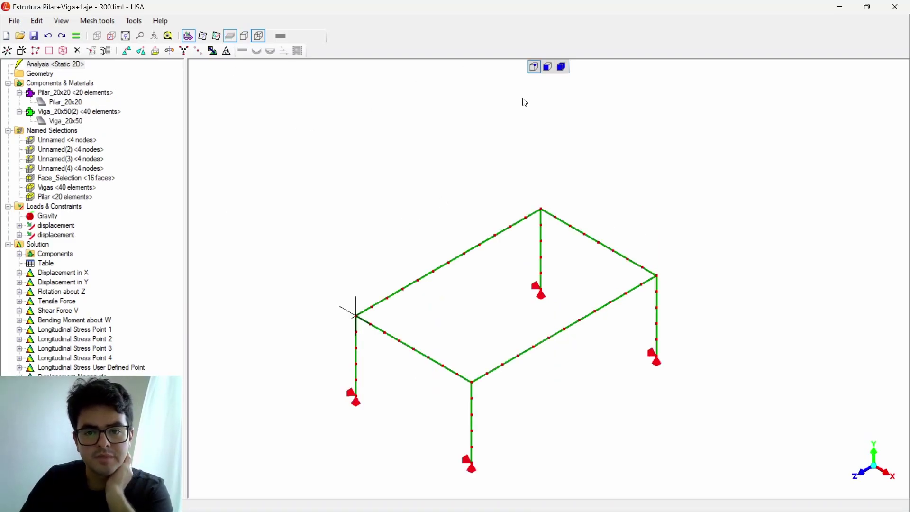
- Turn on the element surfaces and inspect the frame's beam and column bodies from other angles
left_click(245, 36)
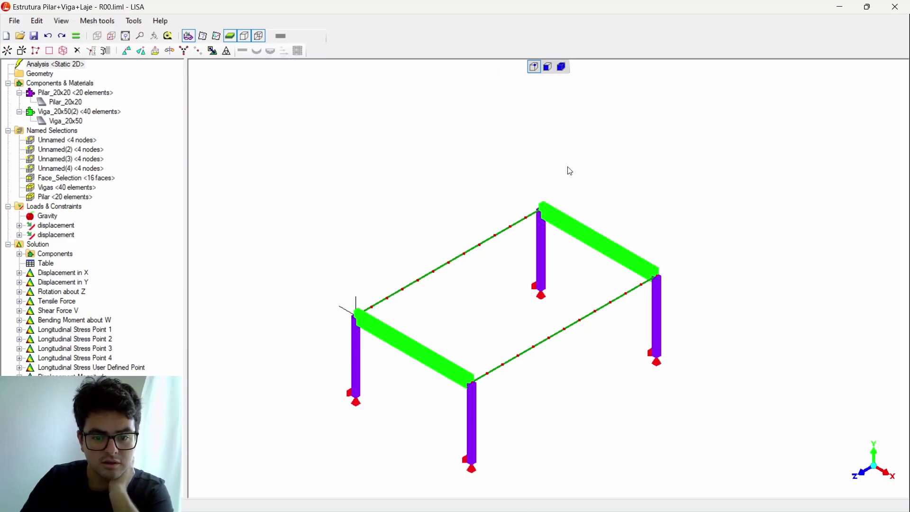
left_click_drag(571, 171, 459, 250)
middle_click_drag(612, 303, 645, 322)
scroll(405, 295, "up", 2)
scroll(405, 295, "up", 3)
scroll(431, 239, "down", 3)
- Run the solver and display the Shear Force V result
left_click(76, 38)
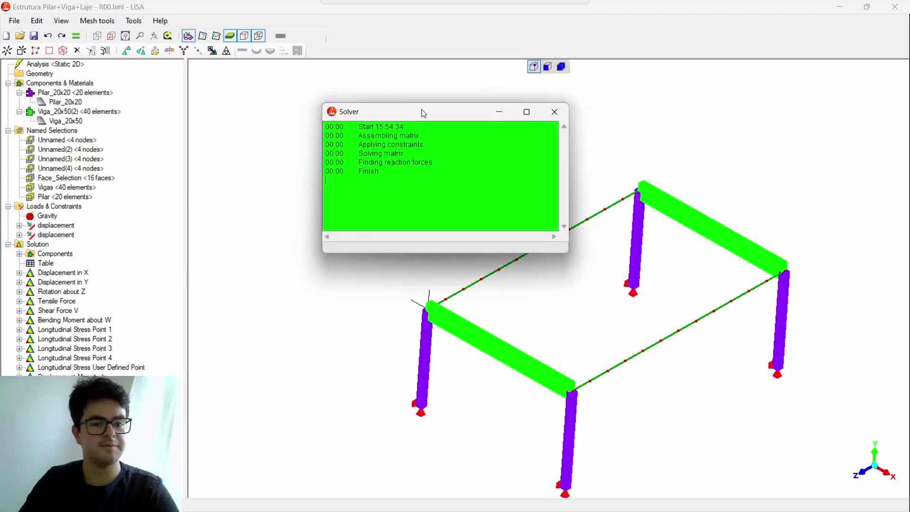
left_click(71, 358)
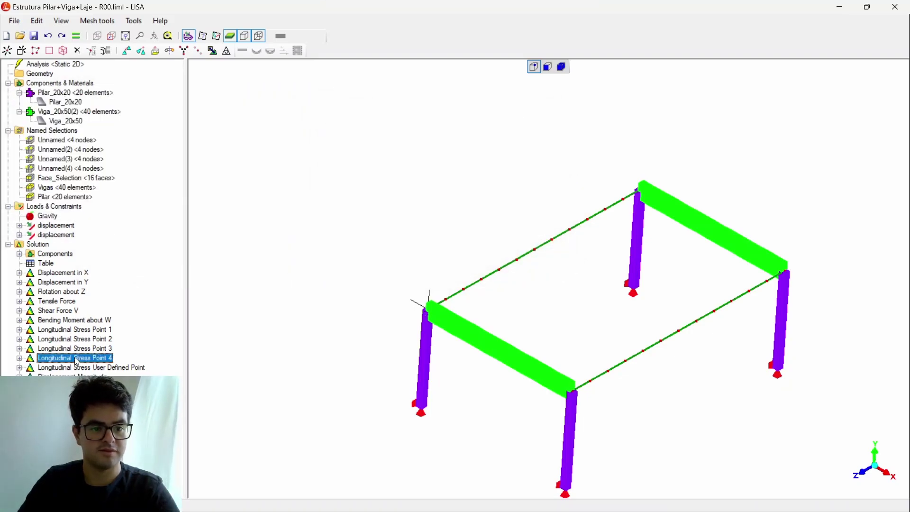
left_click(77, 309)
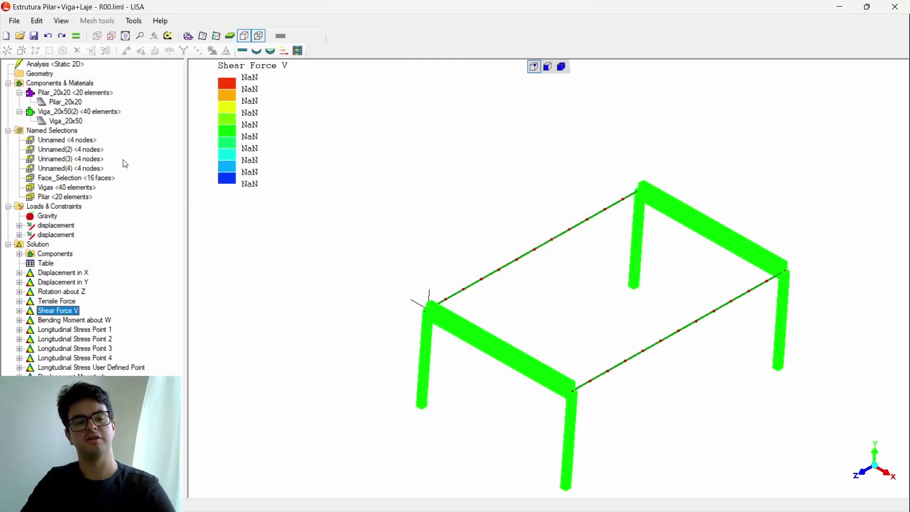
- Hide the element surfaces and change the analysis type to Static 3D
left_click(64, 92)
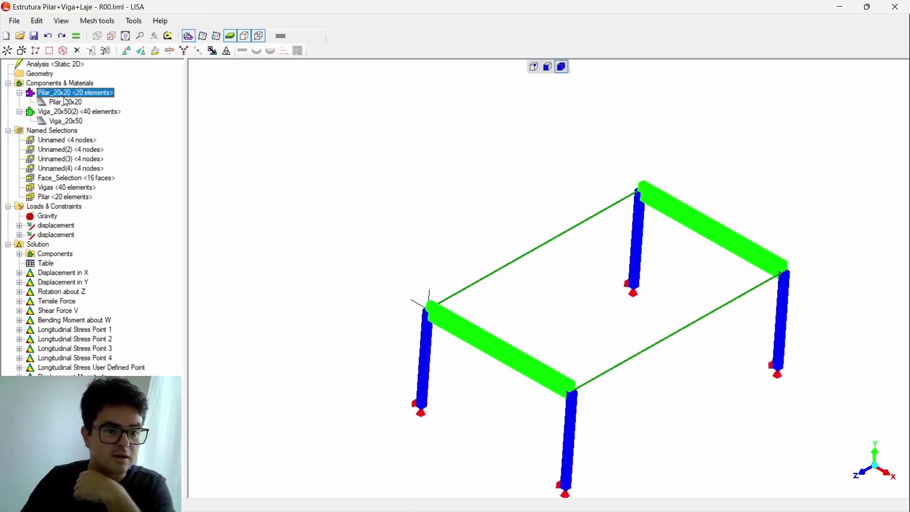
left_click(246, 37)
double_click(39, 64)
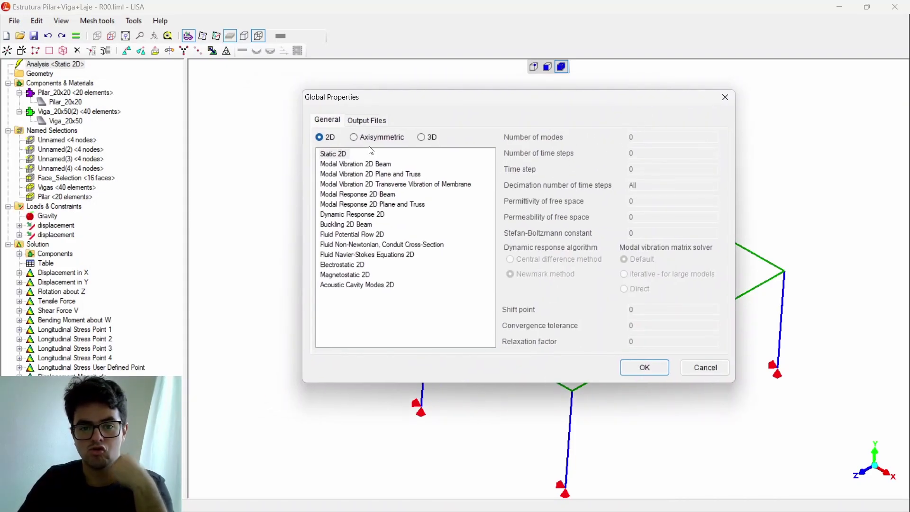
left_click(422, 138)
left_click(330, 156)
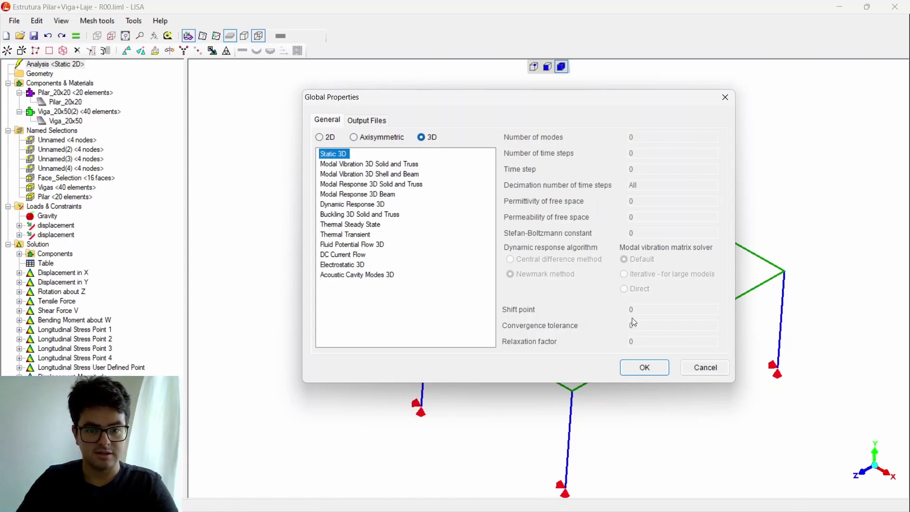
left_click(645, 368)
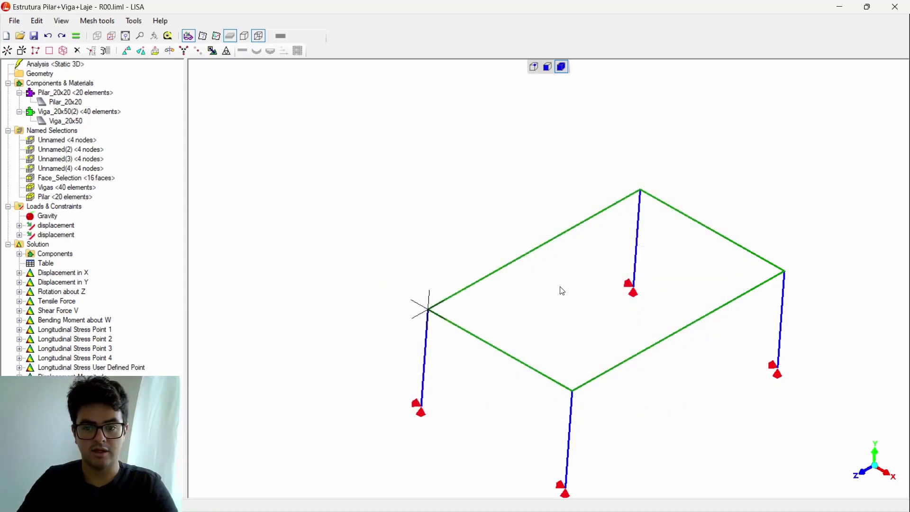
- Show the element surfaces of the frame and solve the model as a Static 3D analysis
left_click(246, 36)
left_click_drag(578, 302, 439, 295)
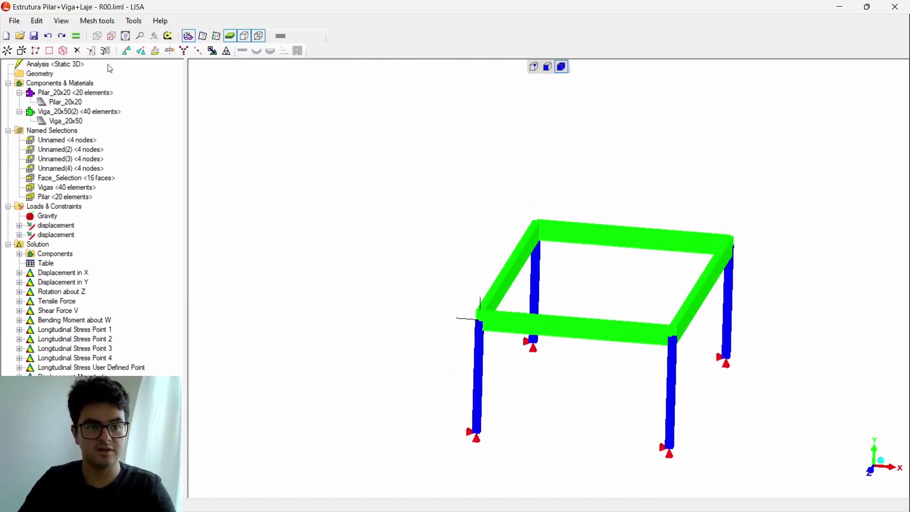
left_click(77, 37)
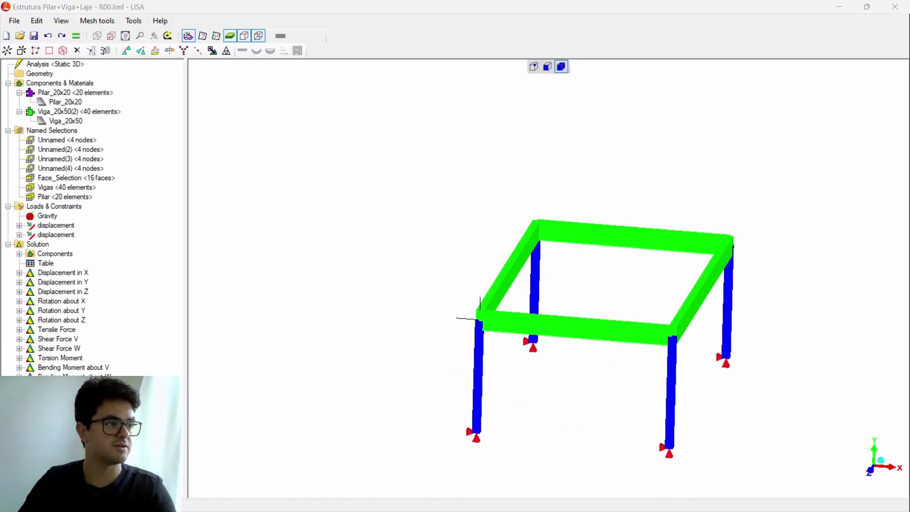
left_click_drag(567, 317, 451, 252)
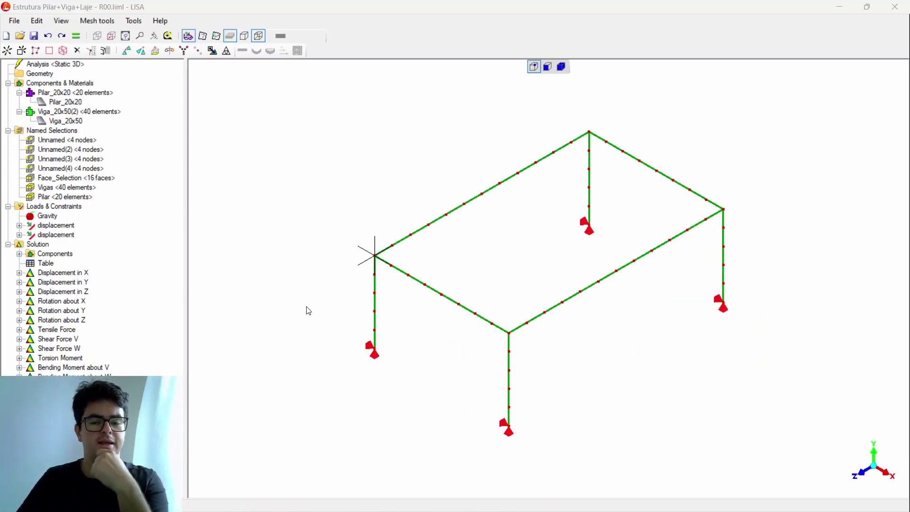
- Add a quad4 shell element for the slab through the four corner nodes of the beam frame
left_click(20, 51)
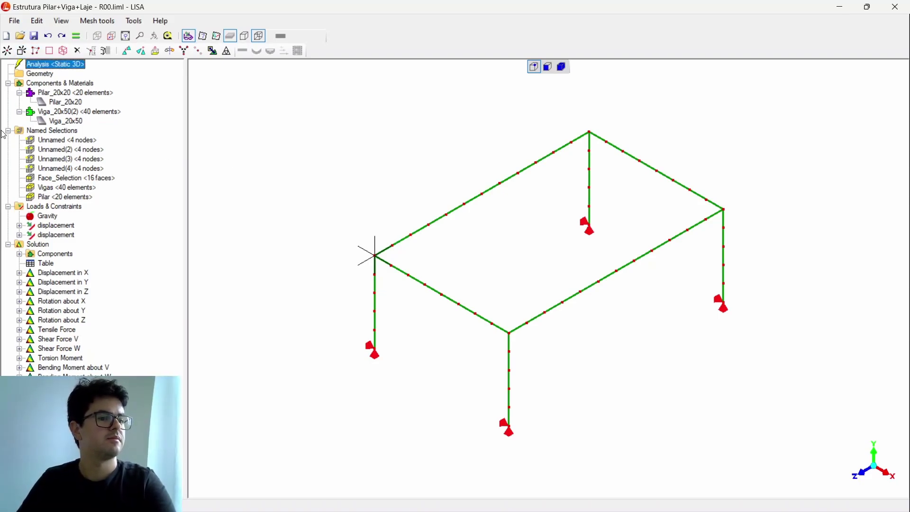
left_click(21, 51)
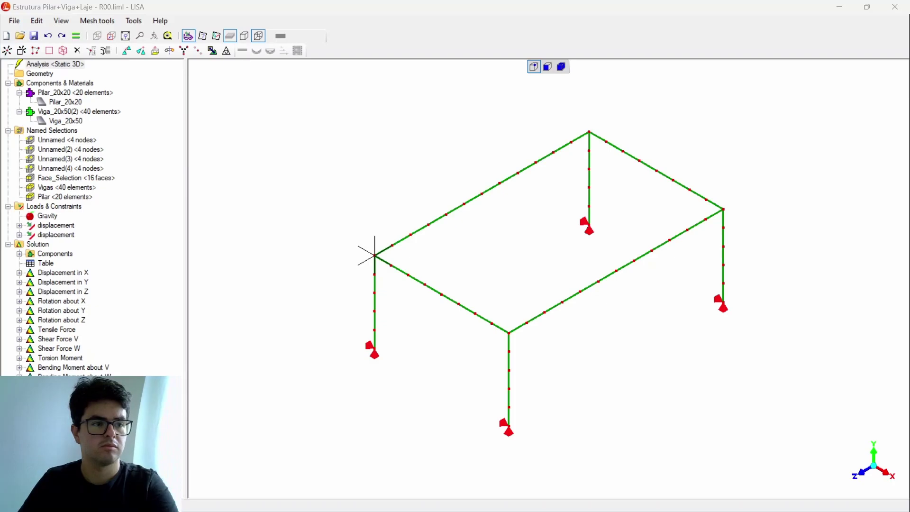
left_click(385, 196)
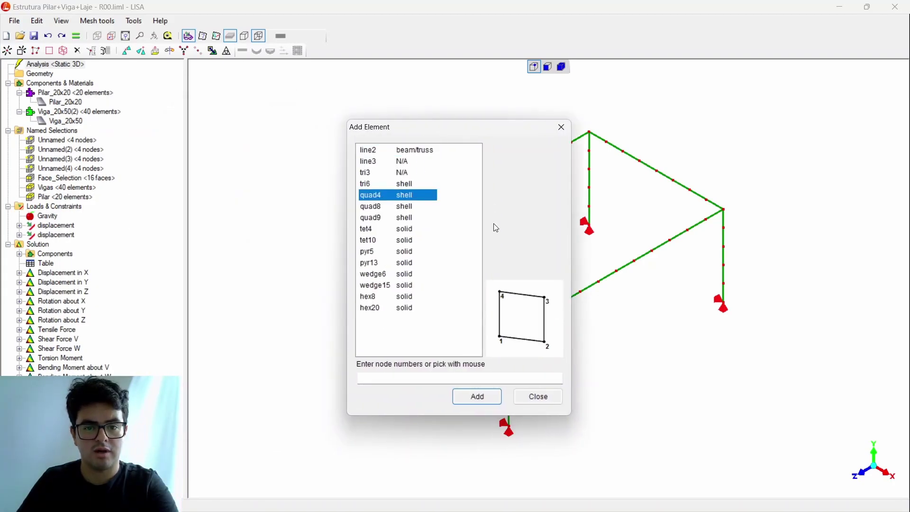
left_click(399, 204)
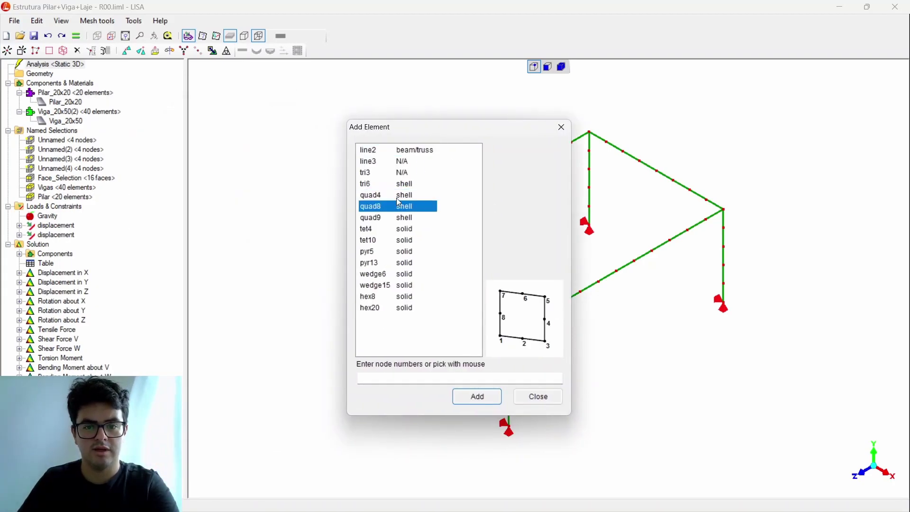
left_click(399, 197)
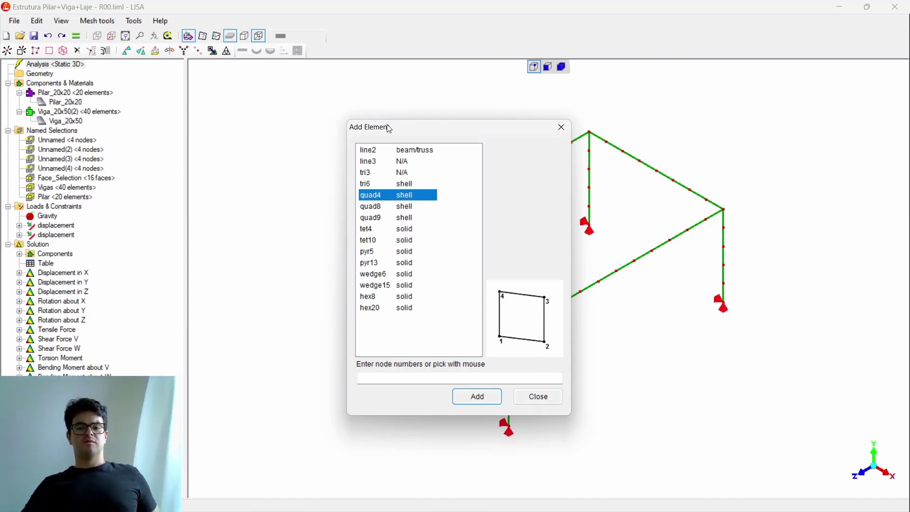
left_click_drag(405, 123, 278, 67)
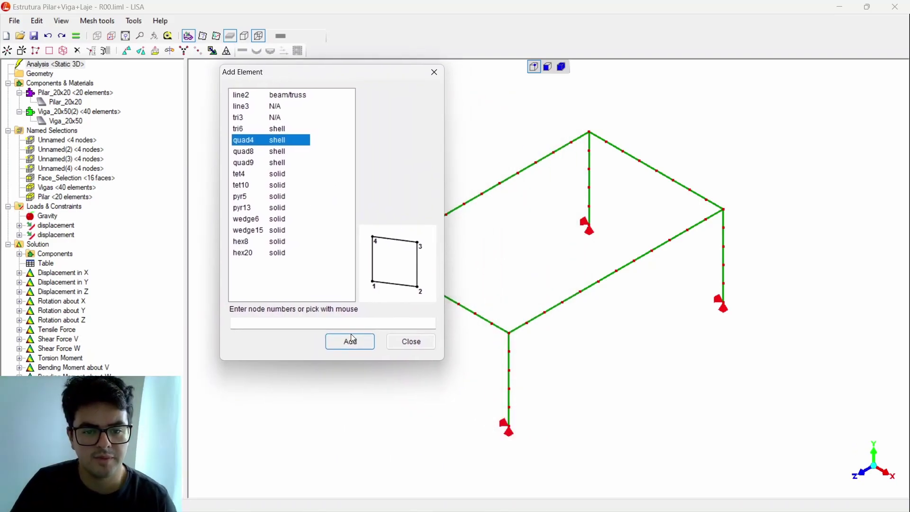
left_click_drag(338, 72, 167, 46)
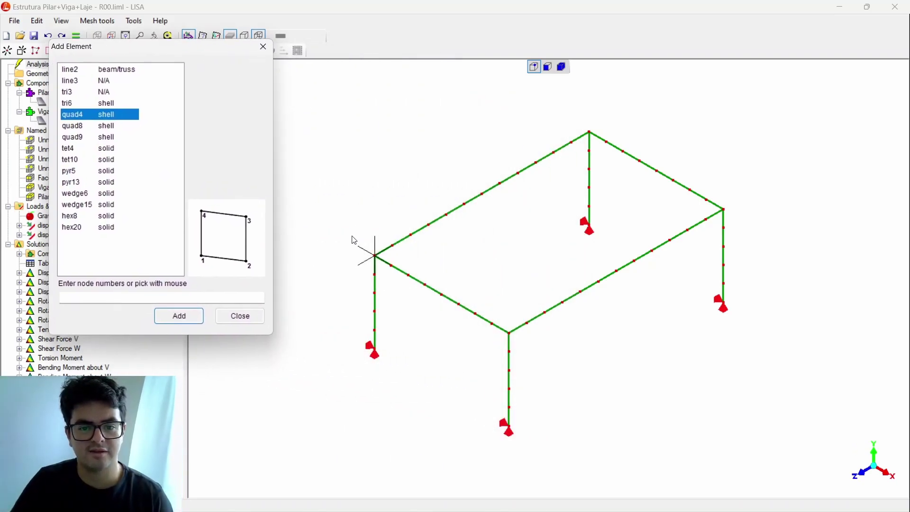
left_click(376, 259)
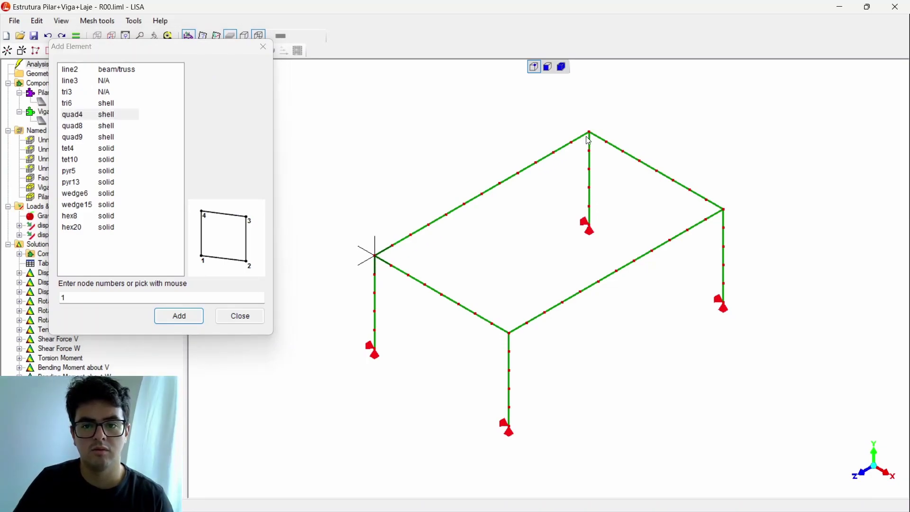
left_click(723, 210)
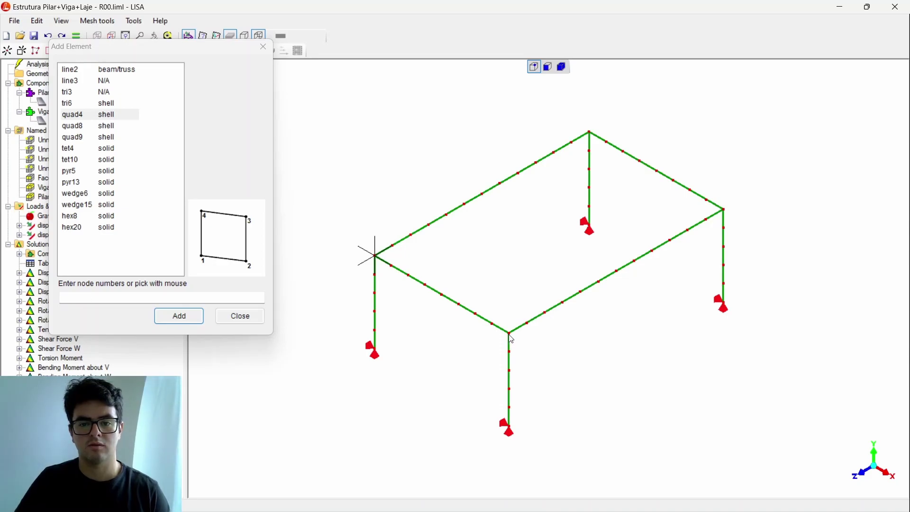
left_click(240, 316)
- Display the element surfaces to examine the slab between the beams, and hide them again
left_click(562, 68)
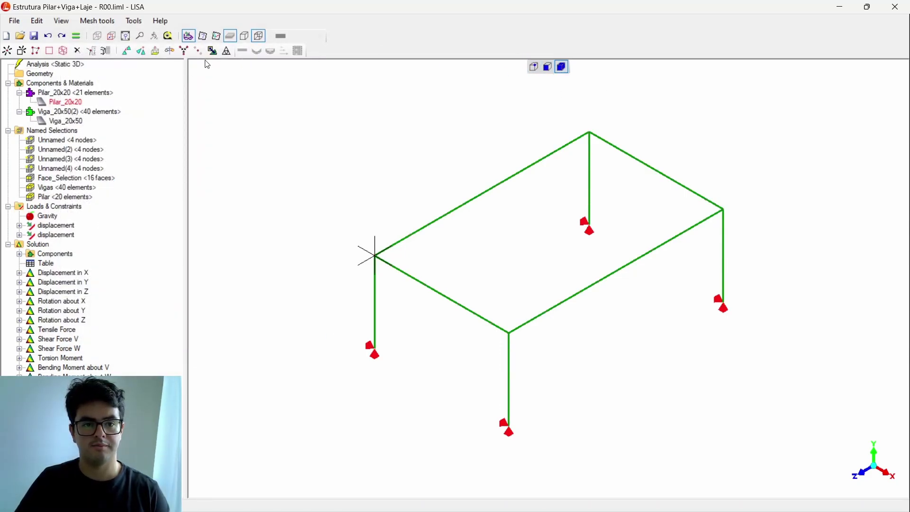
left_click(246, 37)
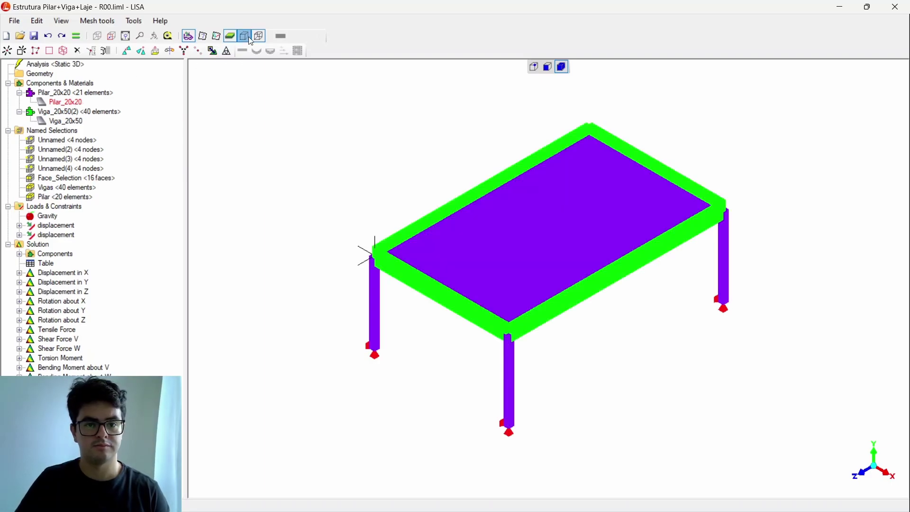
left_click_drag(539, 231, 579, 313)
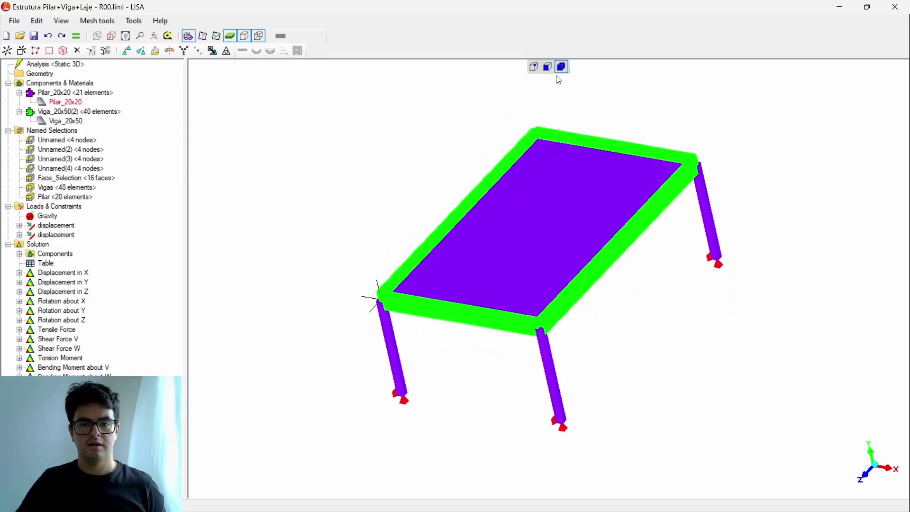
left_click(245, 36)
left_click_drag(555, 300, 625, 392)
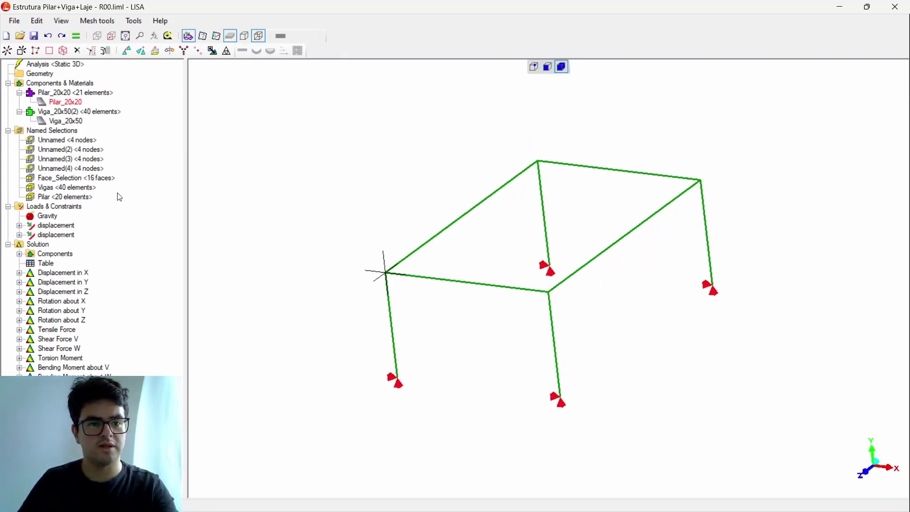
- Select the slab shell element and add it to a new component
left_click(66, 102)
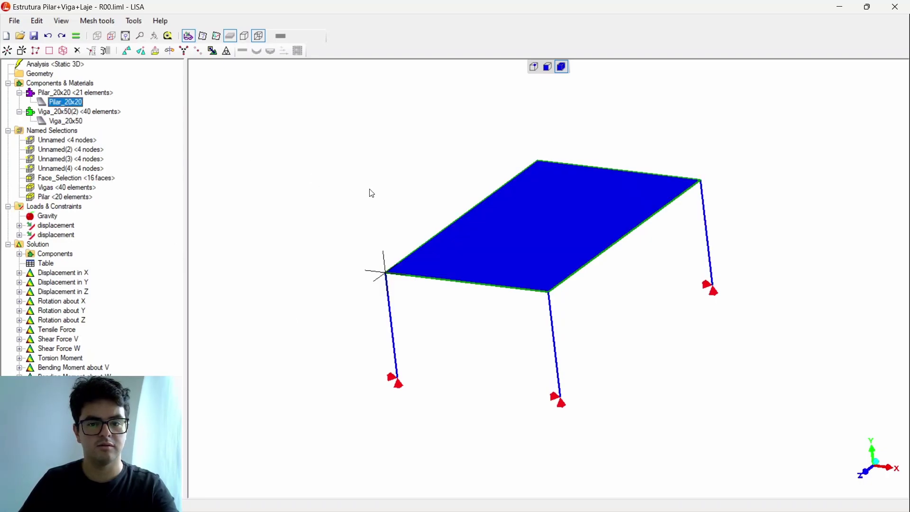
left_click(537, 237)
right_click(517, 258)
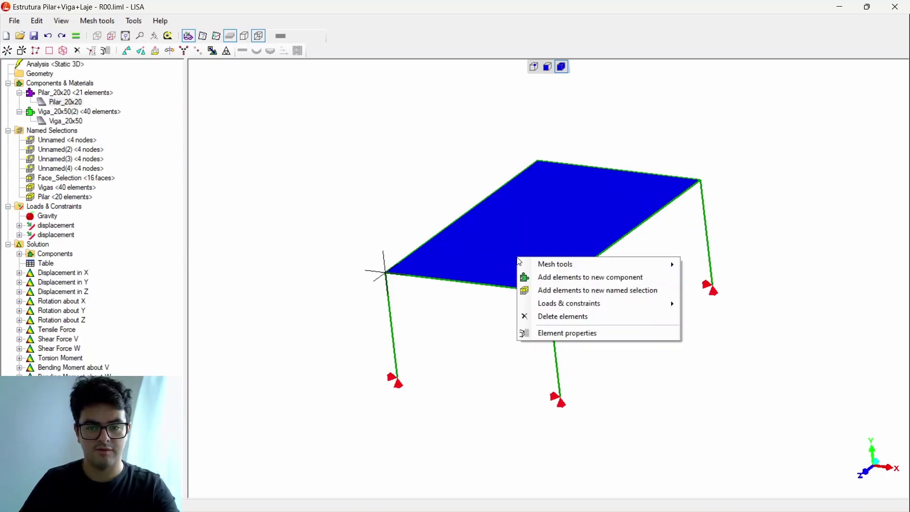
left_click(586, 277)
left_click(78, 135)
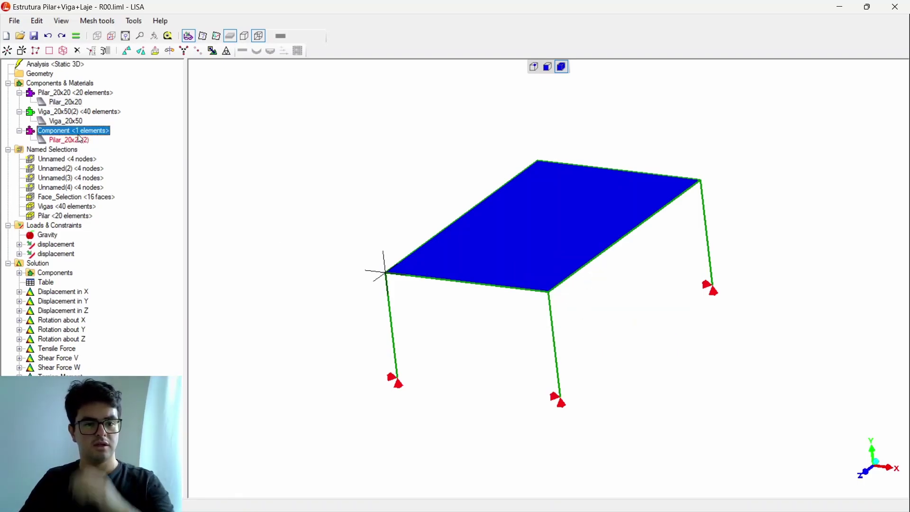
- Rename the new slab component as "Laje 10cm"
right_click(88, 133)
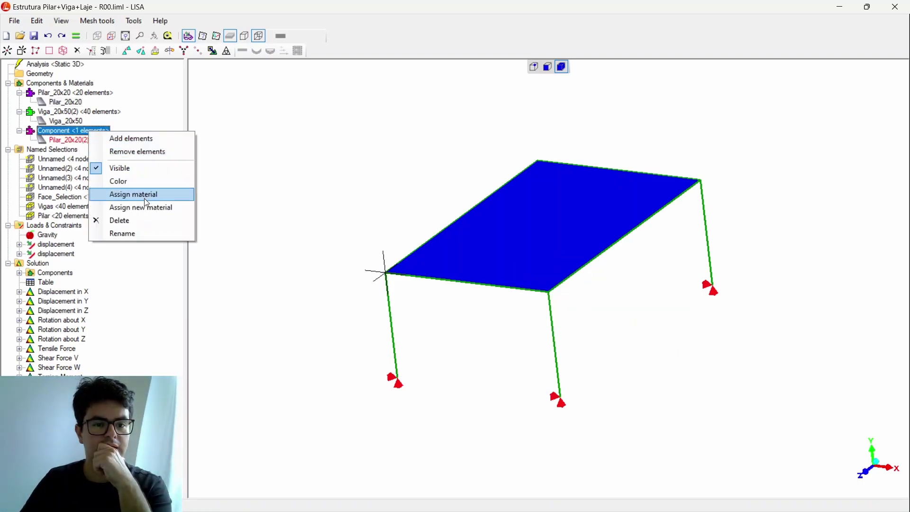
left_click(142, 234)
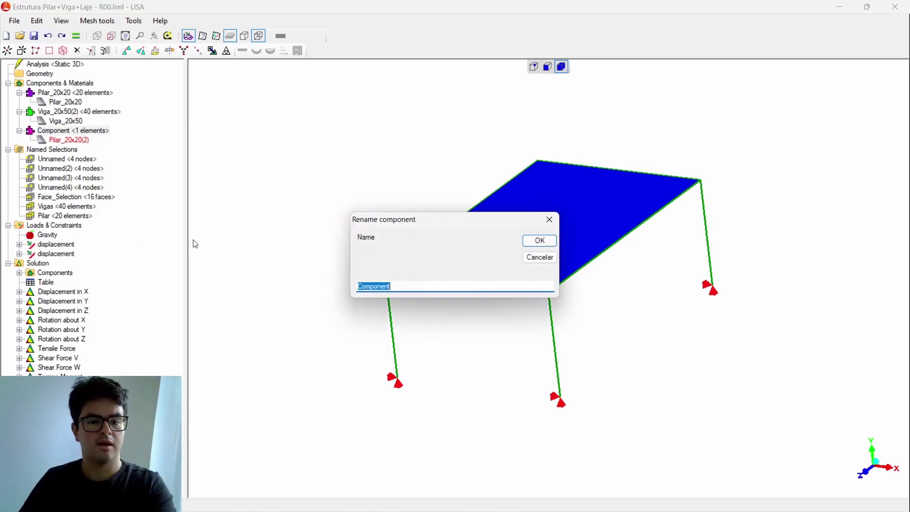
type("Laje 10cm")
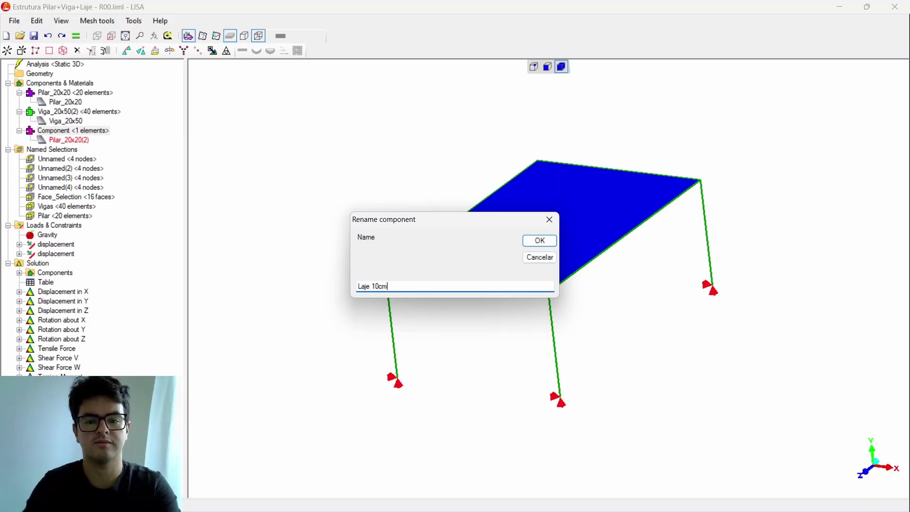
left_click(535, 242)
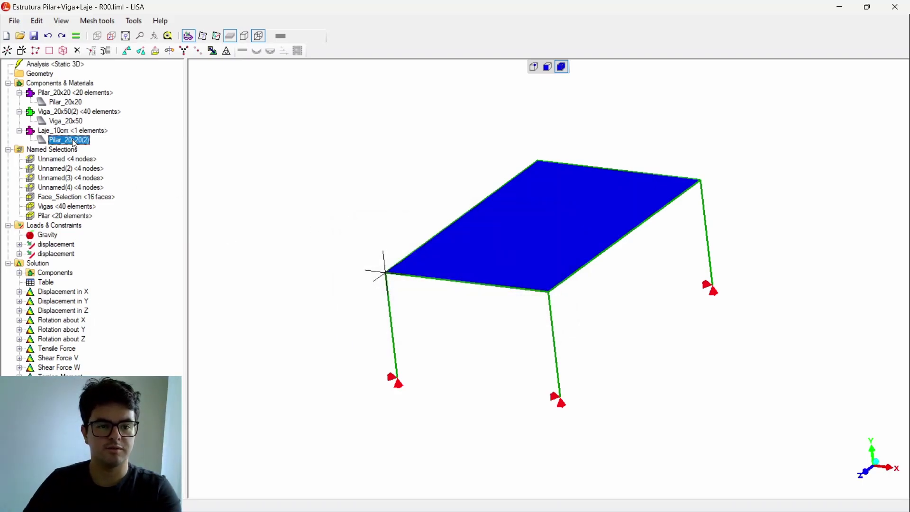
- Define the slab component's material geometry as Plate / shell / membrane with a thickness of .1
left_click_drag(0, 111, 575, 124)
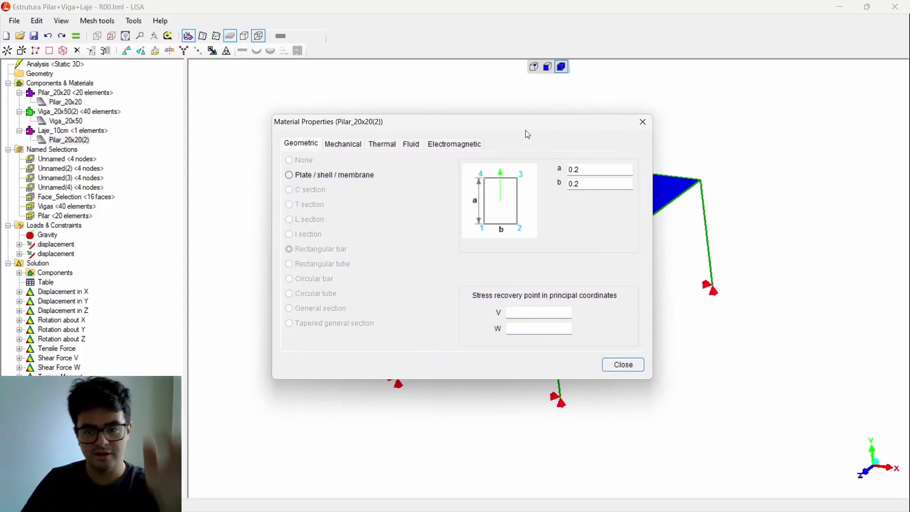
left_click(334, 179)
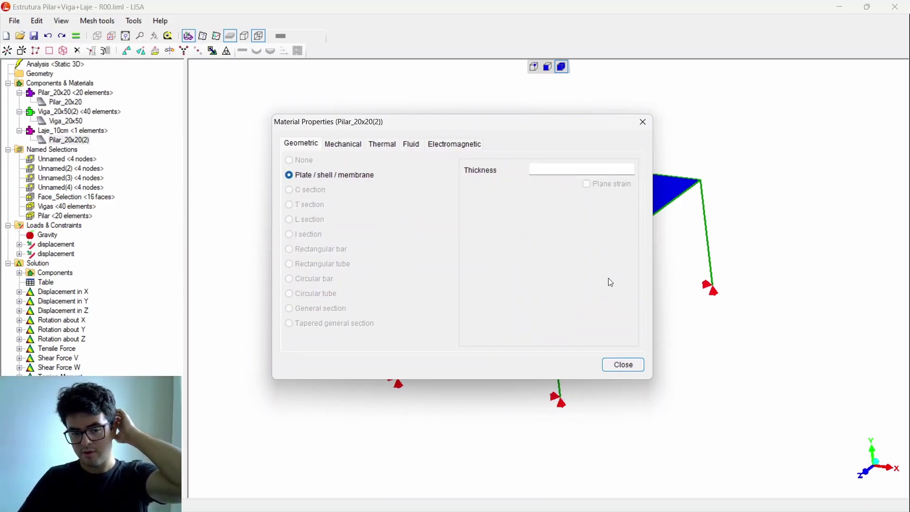
left_click(543, 168)
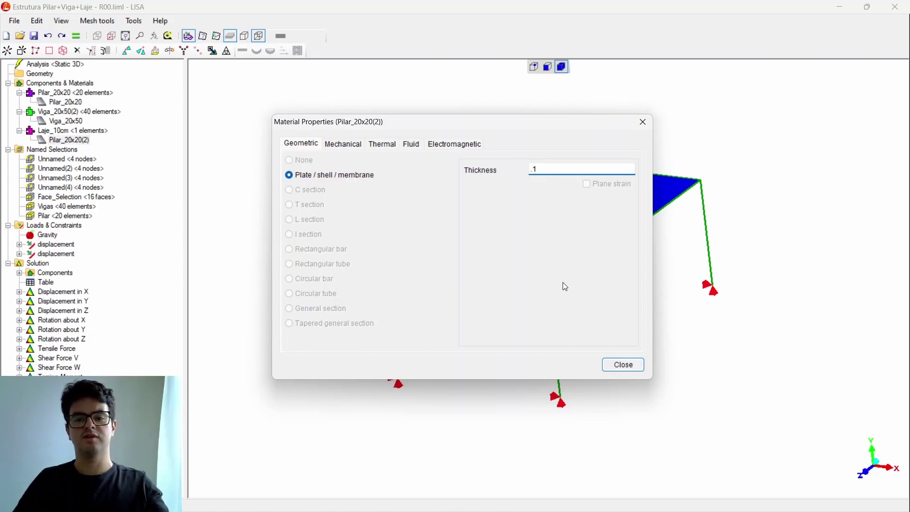
left_click(624, 365)
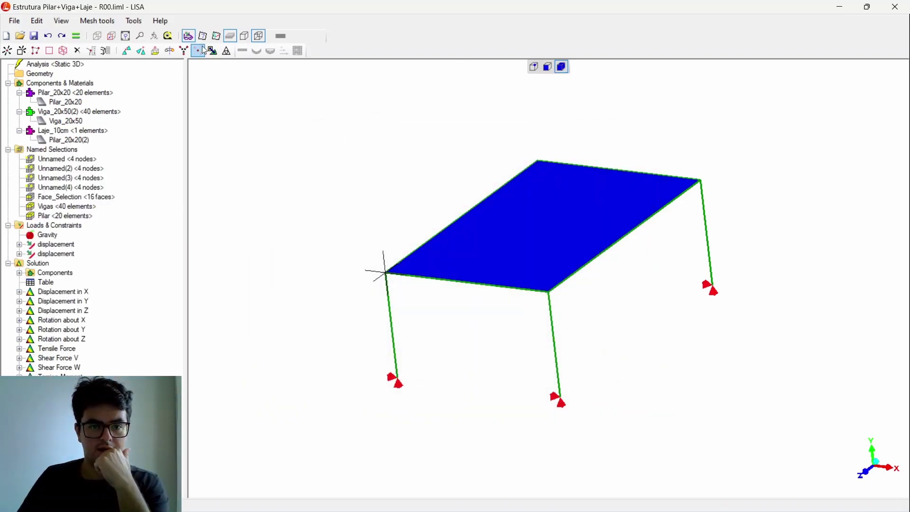
- Show the element surfaces of the structure, solve the model and examine the displacement magnitude results on all sides
left_click(244, 37)
left_click_drag(467, 198, 614, 254)
scroll(521, 231, "up", 4)
middle_click_drag(521, 232, 724, 248)
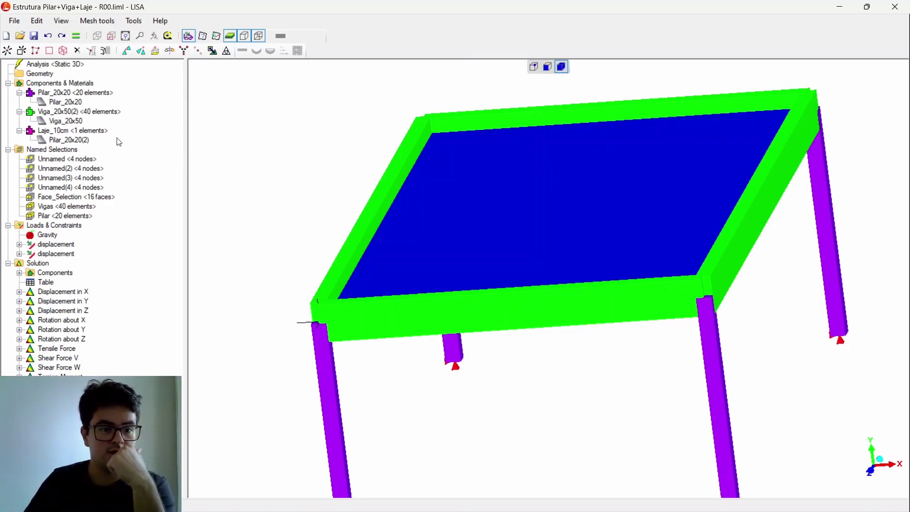
left_click(78, 38)
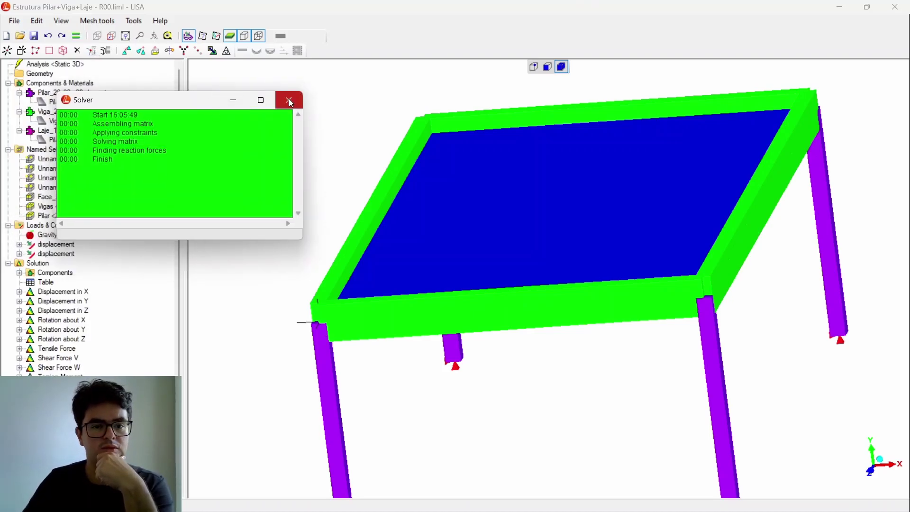
left_click(289, 100)
scroll(176, 190, "down", 5)
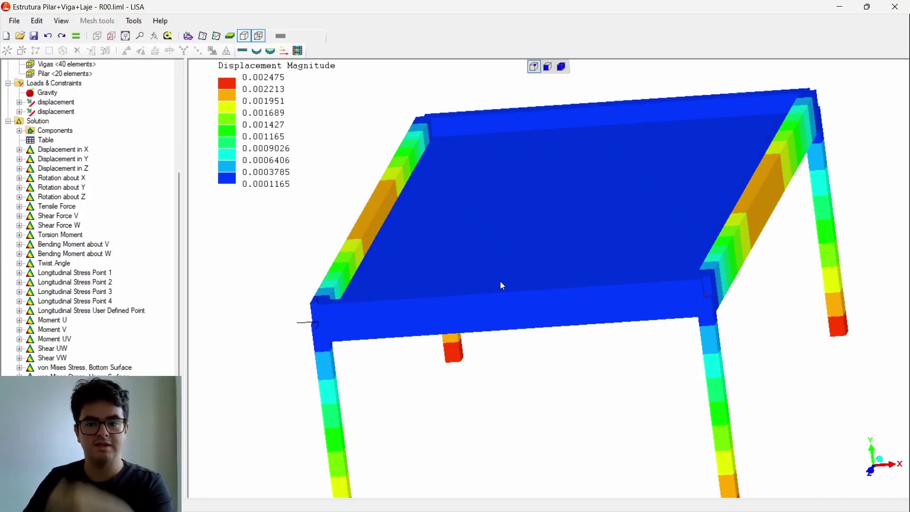
left_click_drag(451, 274, 286, 355)
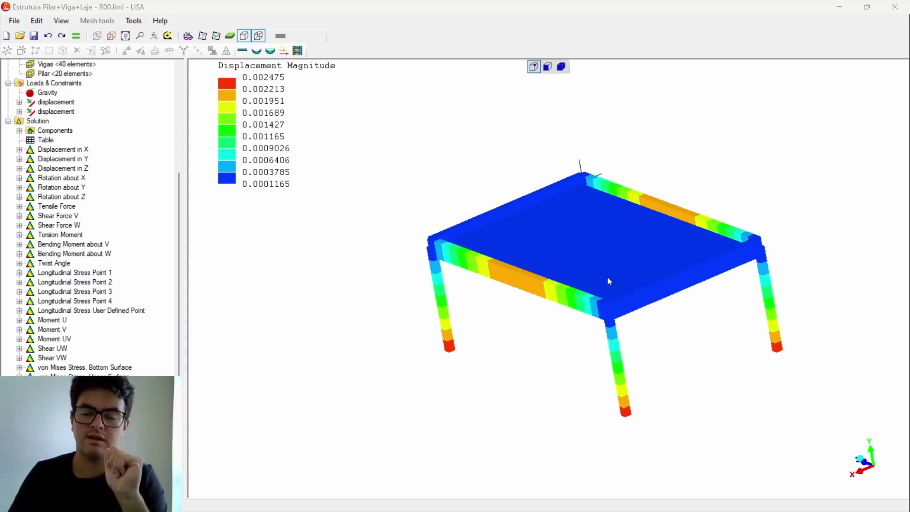
- Return from the results to the model with element surfaces hidden and examine the beam nodes around the slab
scroll(70, 214, "up", 4)
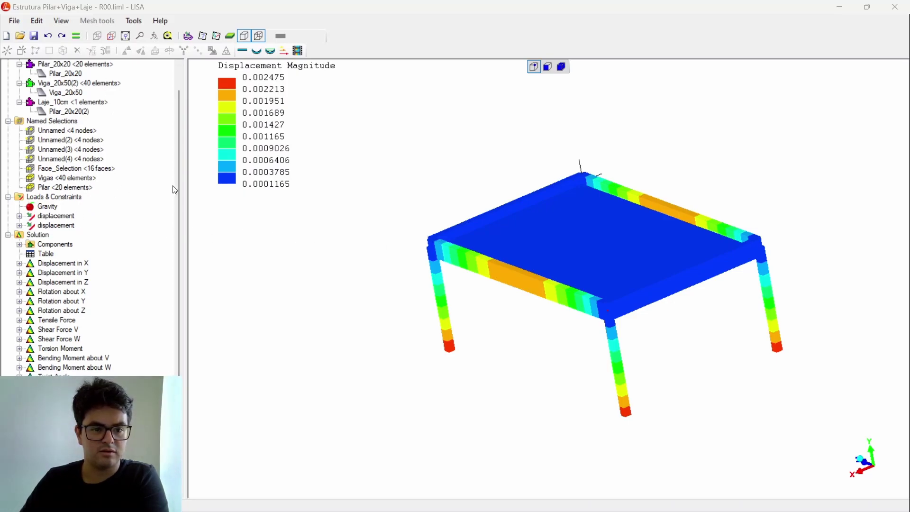
scroll(78, 238, "up", 1)
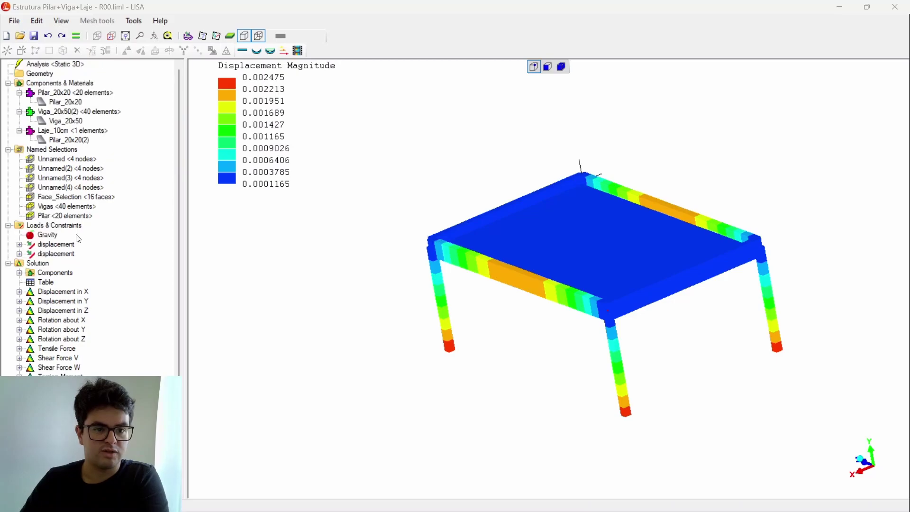
left_click(67, 159)
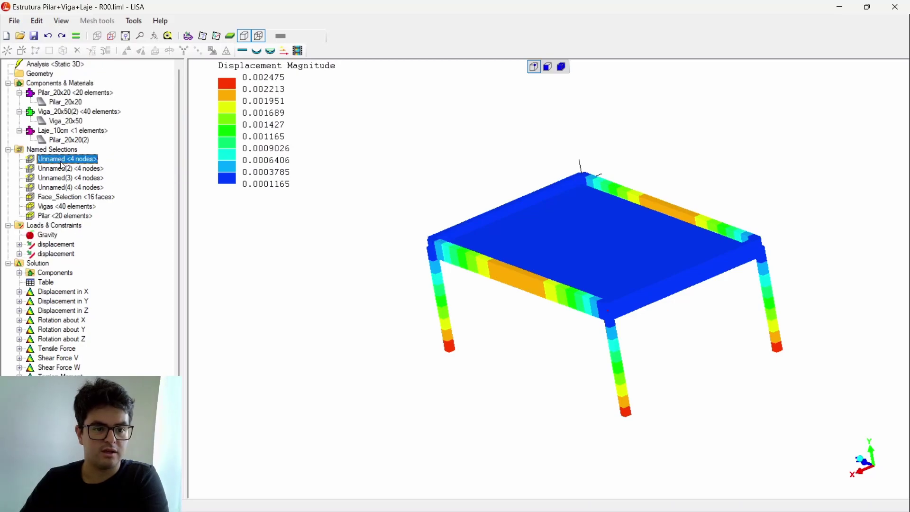
left_click(243, 40)
scroll(490, 272, "up", 2)
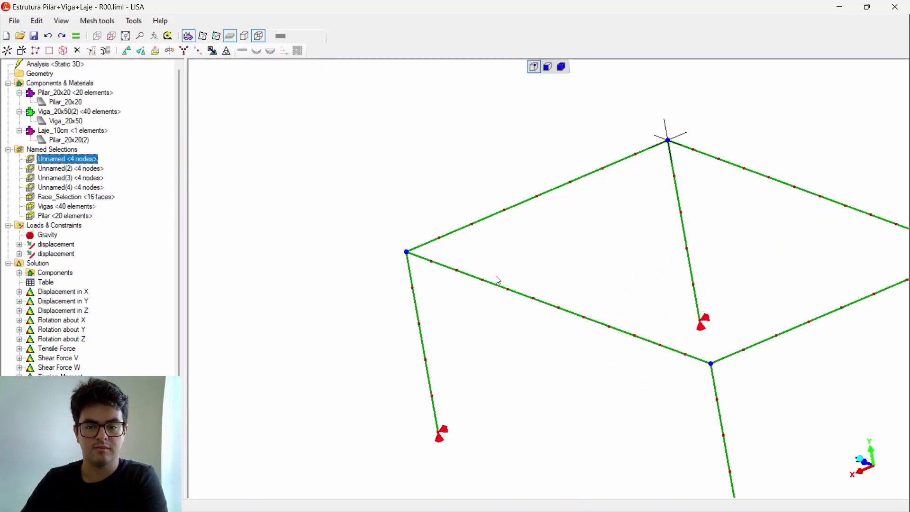
scroll(503, 304, "down", 1)
middle_click_drag(506, 310, 602, 226)
left_click(561, 68)
middle_click_drag(733, 216, 647, 270)
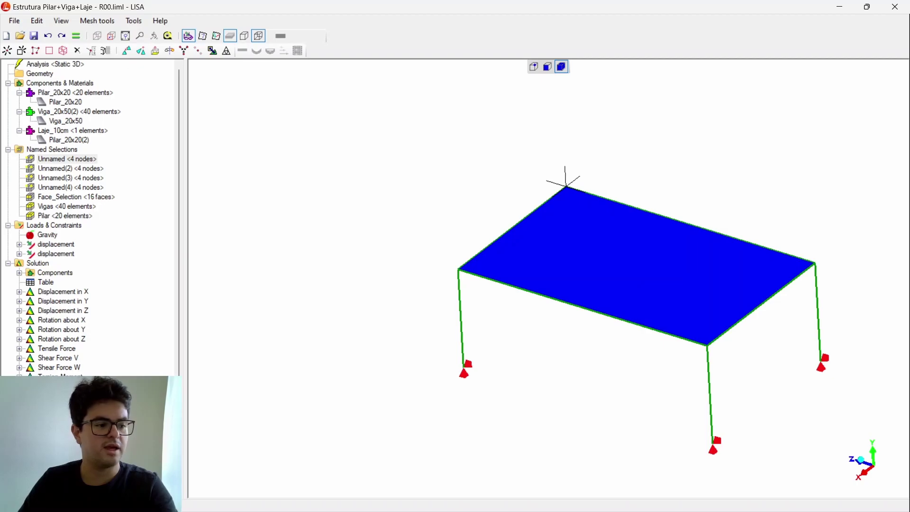
- Switch to Microsoft Whiteboard and label the large rectangle with 8 along its length and 5 along its width
key("alt+Tab")
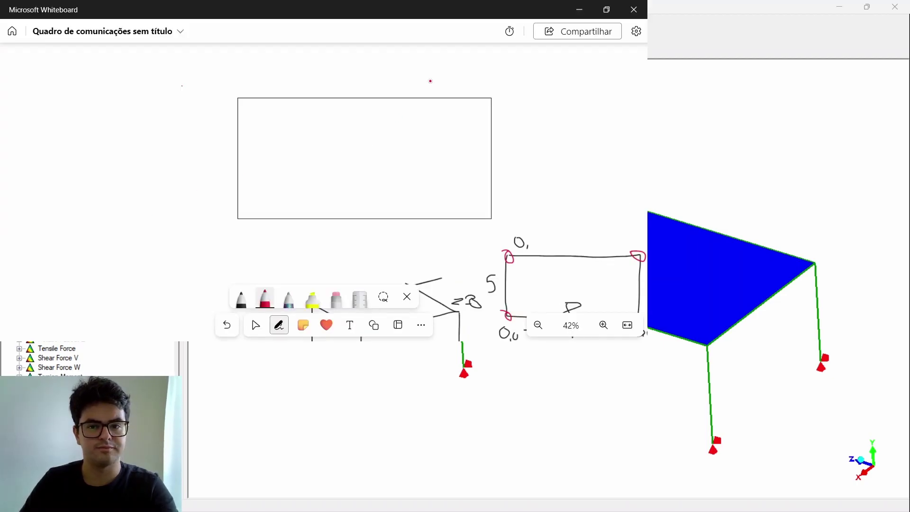
left_click(607, 9)
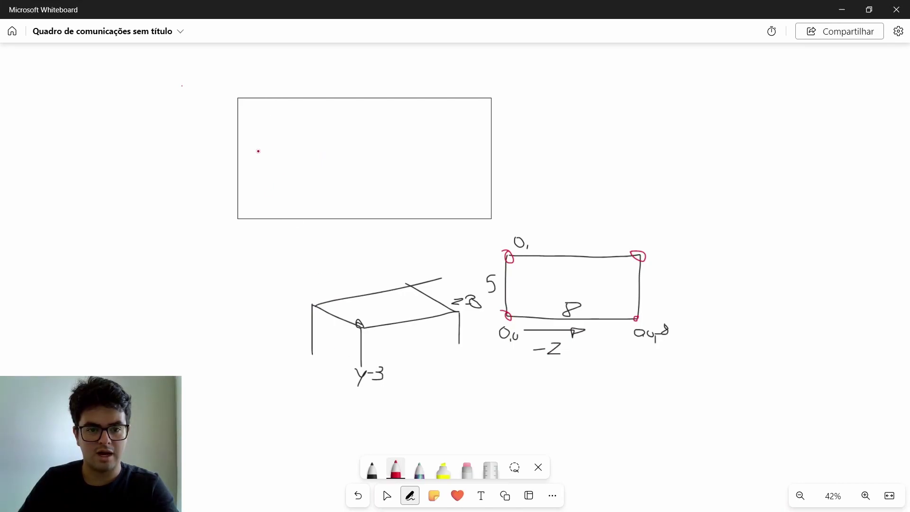
mouse_move(342, 72)
left_mouse_down()
mouse_move(364, 73)
mouse_move(348, 80)
left_mouse_up()
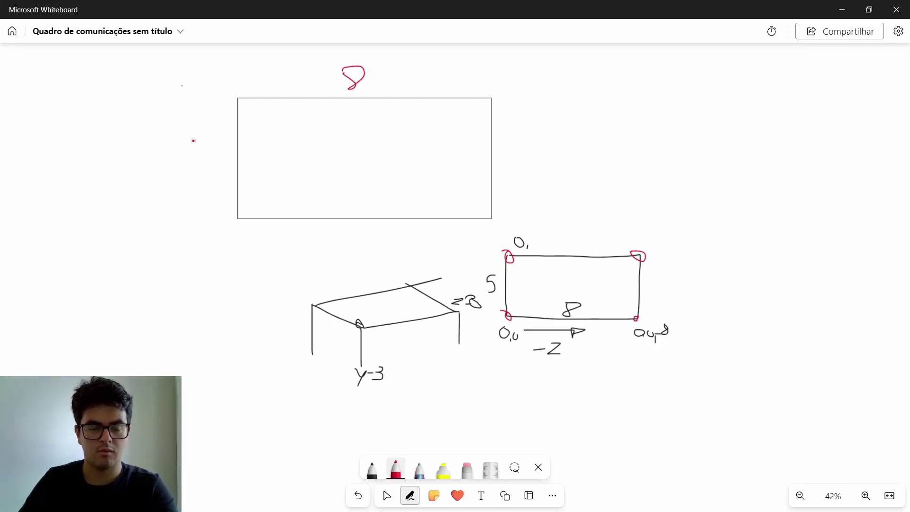
mouse_move(206, 150)
left_mouse_down()
mouse_move(191, 156)
mouse_move(196, 172)
left_mouse_up()
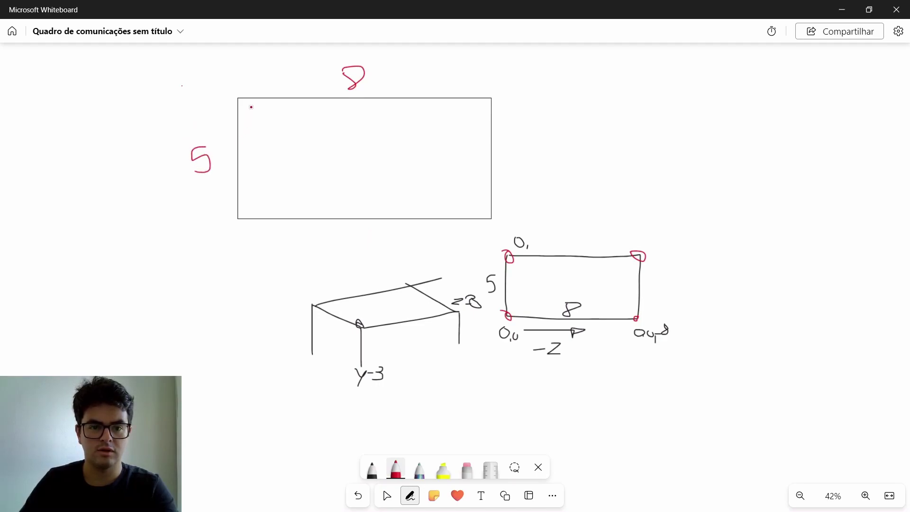
- Draw a red grid of five horizontal and eight vertical lines over the rectangle and note 12 with an arrow along its length
left_click_drag(230, 117, 534, 121)
left_click_drag(227, 141, 526, 141)
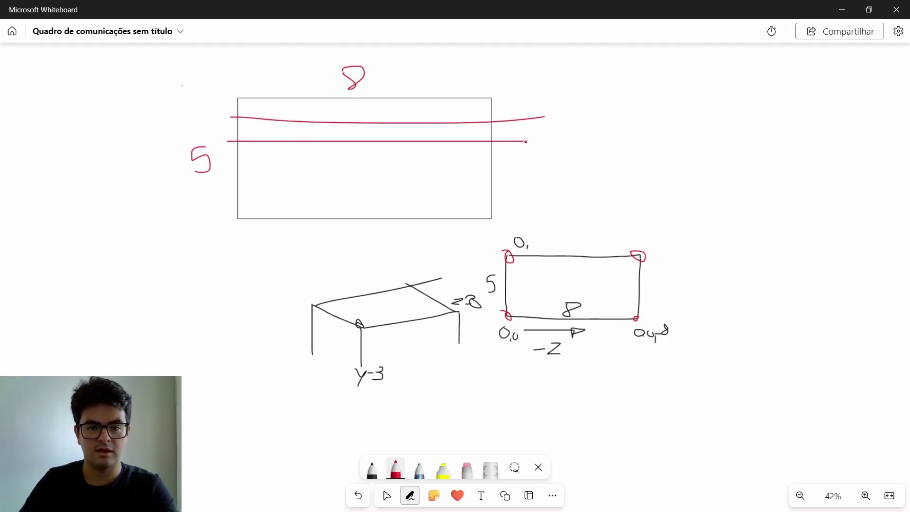
left_click_drag(230, 161, 508, 161)
left_click_drag(216, 179, 533, 179)
left_click_drag(231, 200, 564, 199)
left_click_drag(252, 94, 248, 239)
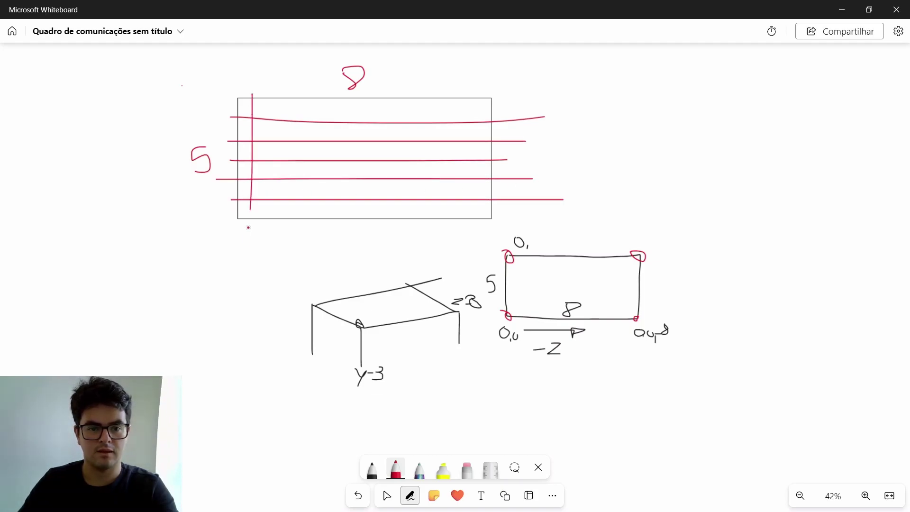
mouse_move(275, 89)
left_mouse_down()
mouse_move(268, 231)
mouse_move(284, 259)
left_mouse_up()
left_click_drag(330, 49, 327, 226)
left_click_drag(363, 85, 363, 268)
left_click_drag(412, 72, 404, 205)
left_click_drag(433, 84, 439, 234)
left_click_drag(466, 98, 466, 239)
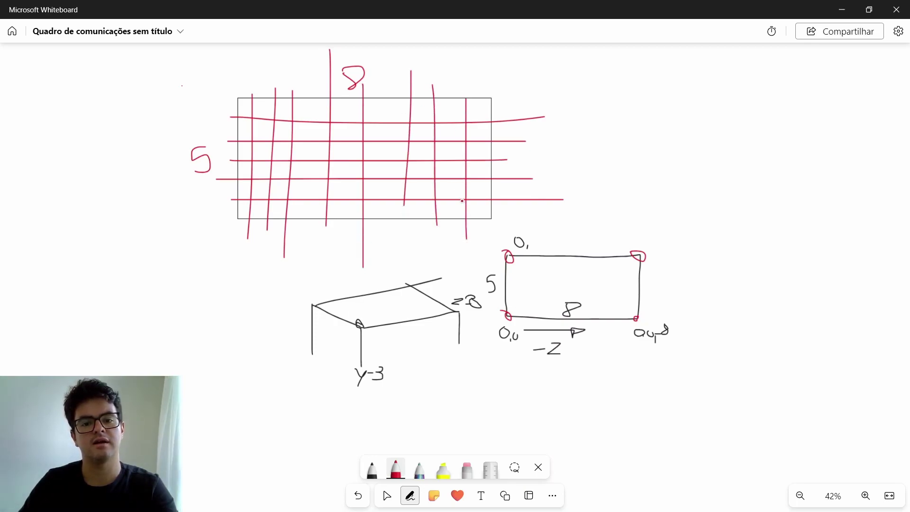
left_click_drag(221, 69, 283, 72)
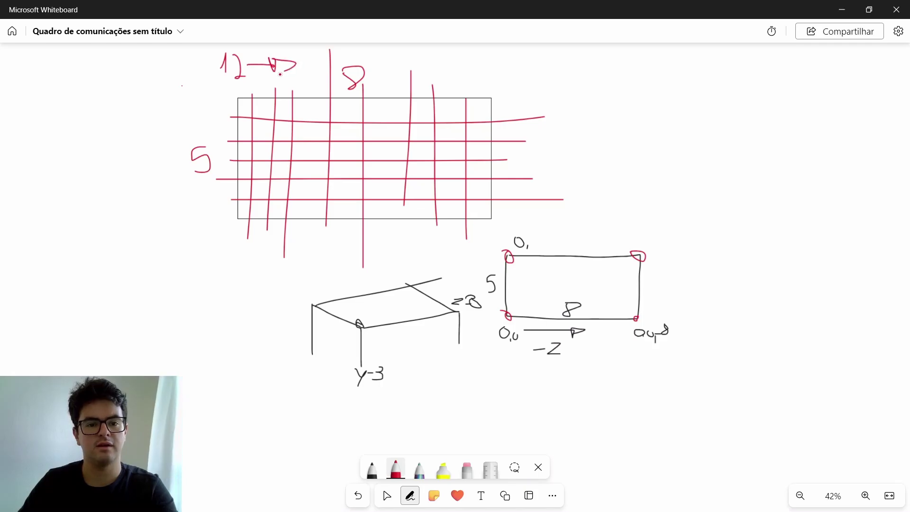
- Switch back to LISA and examine the nodes along the beam edges in node selection mode
key("alt+Tab")
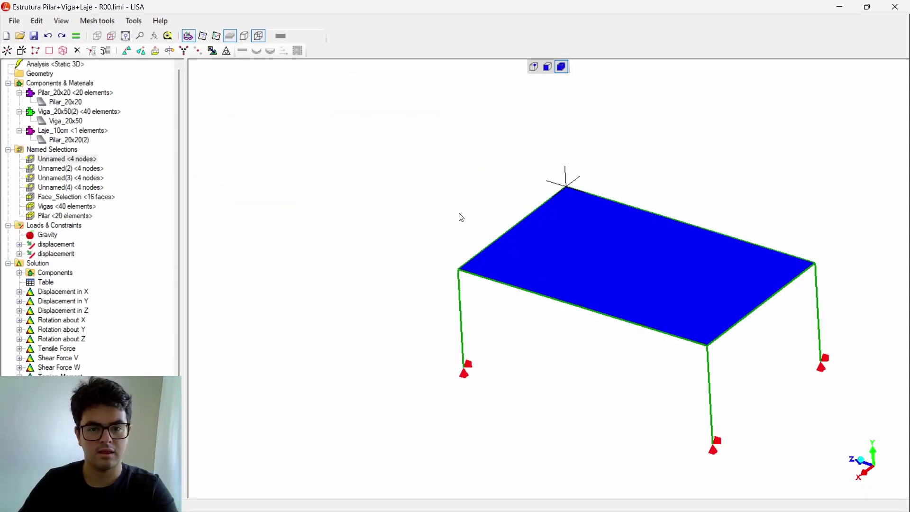
left_click(532, 74)
scroll(498, 231, "up", 3)
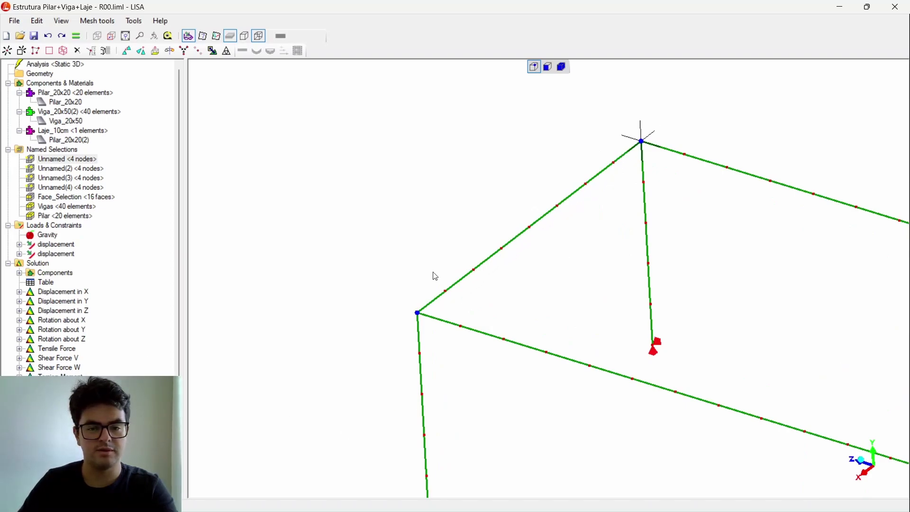
scroll(450, 301, "down", 2)
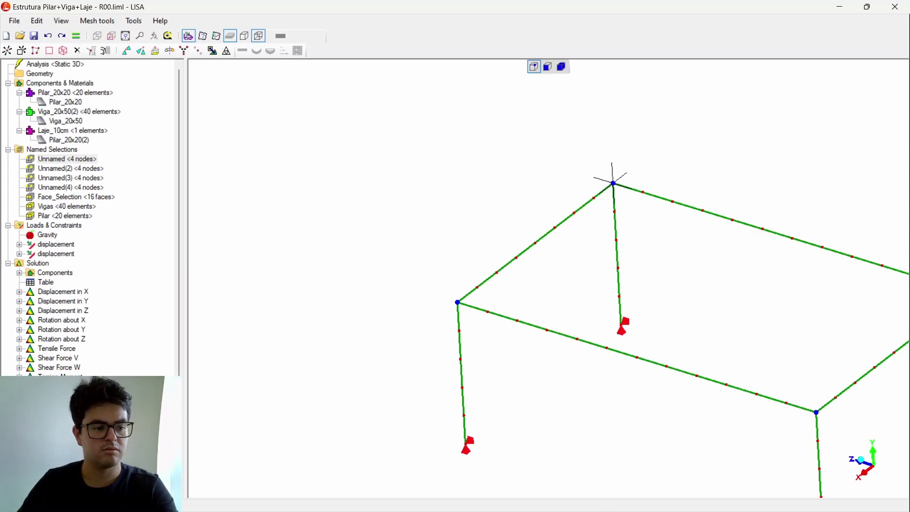
- Switch to Microsoft Whiteboard, write 8 beside the rectangle's 5 dimension, and return to LISA
key("alt+Tab")
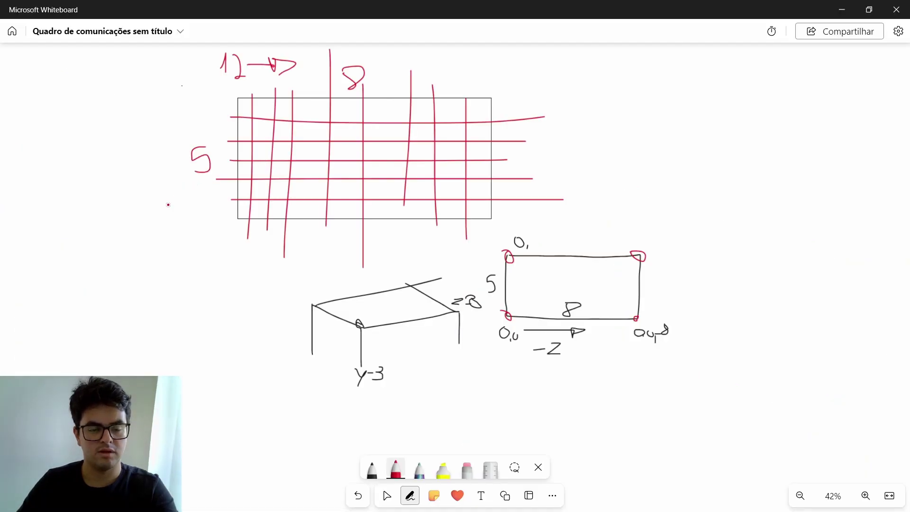
mouse_move(161, 169)
left_mouse_down()
mouse_move(145, 179)
mouse_move(158, 170)
left_mouse_up()
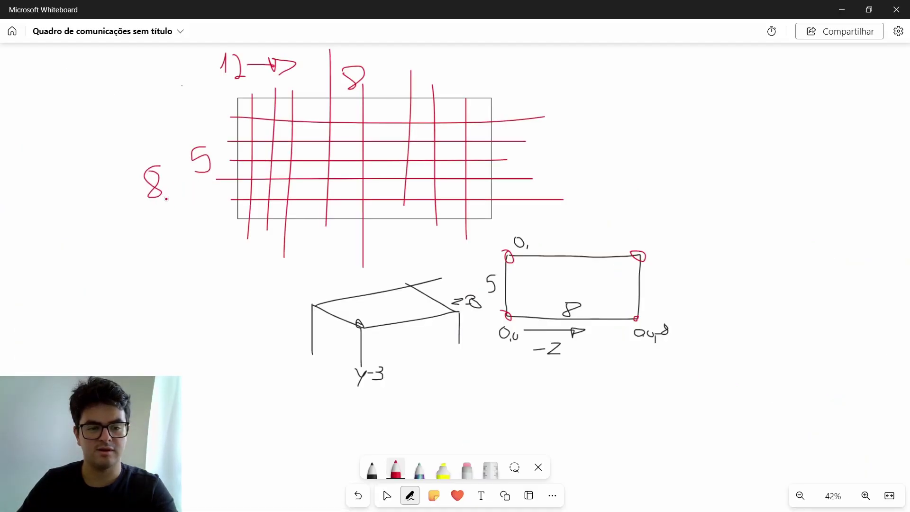
left_click(840, 9)
- Switch to element selection mode with the 10 cm slab element selected for refinement
scroll(201, 240, "down", 3)
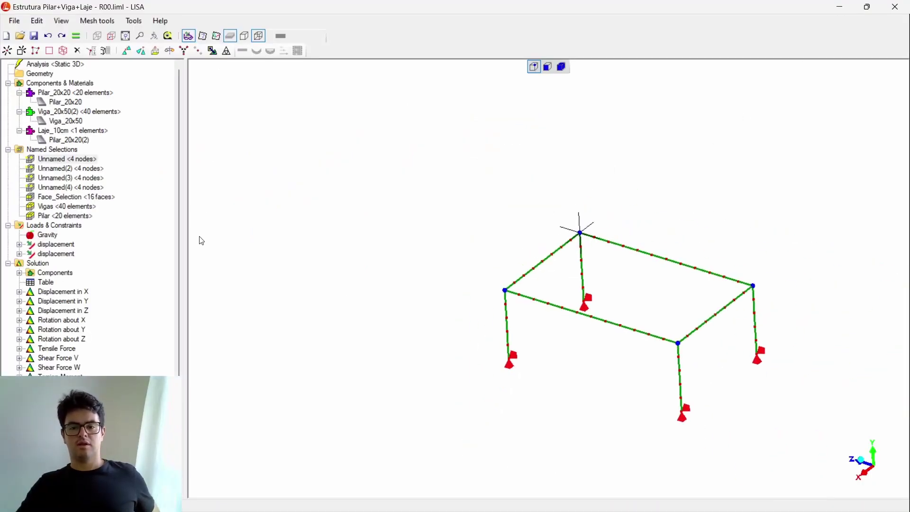
scroll(605, 286, "up", 3)
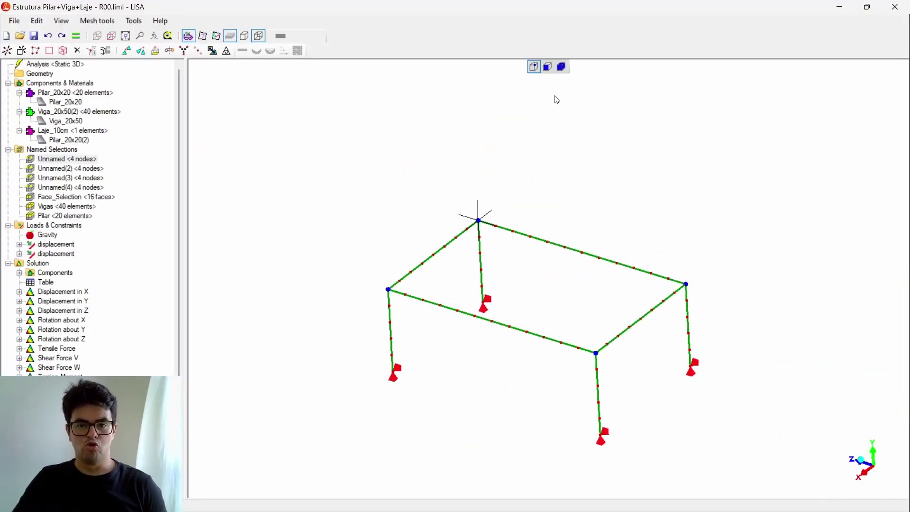
left_click(562, 67)
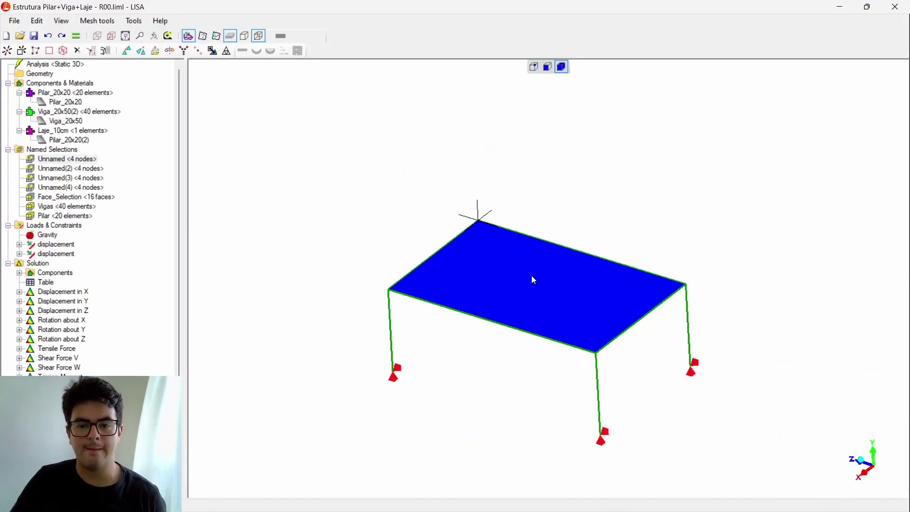
- Try a custom refinement of the slab element with 8 subdivisions along R and 12 along S, viewed isometrically
left_click(98, 21)
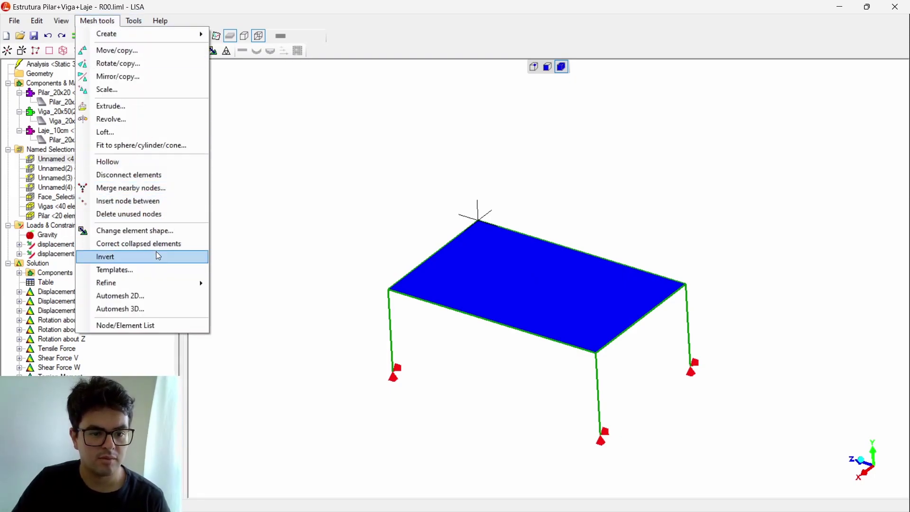
mouse_move(160, 283)
left_click(254, 300)
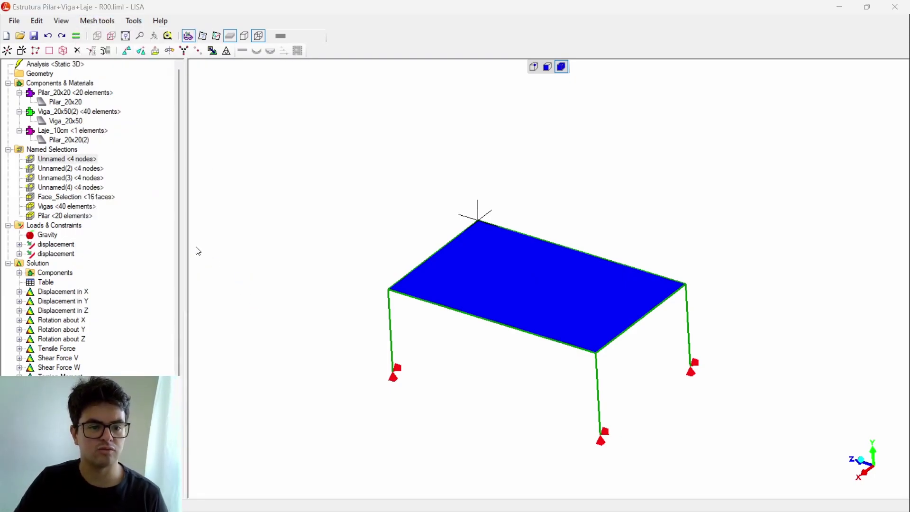
left_click_drag(124, 107, 669, 142)
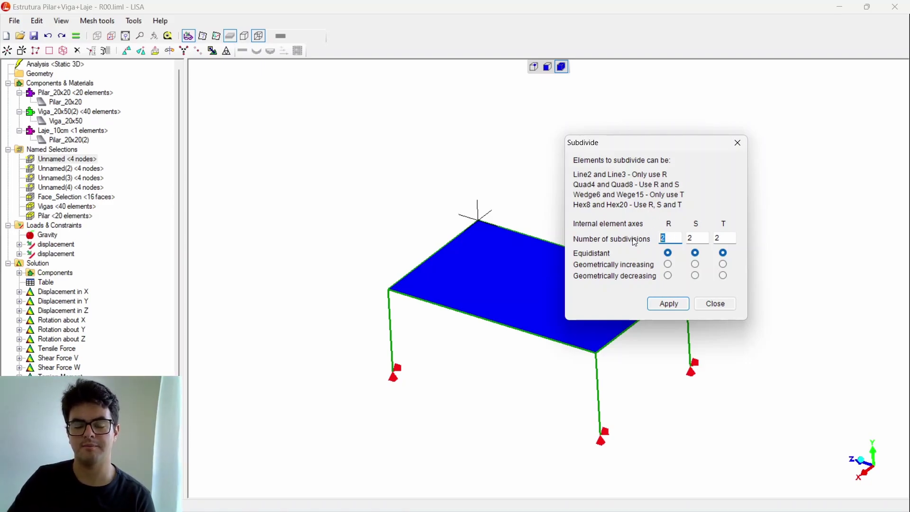
left_click(862, 467)
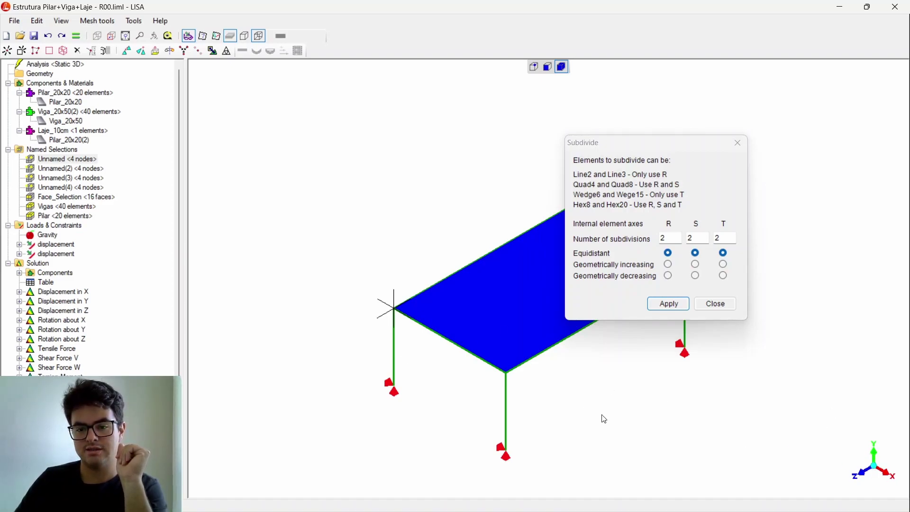
left_click(653, 244)
type("8")
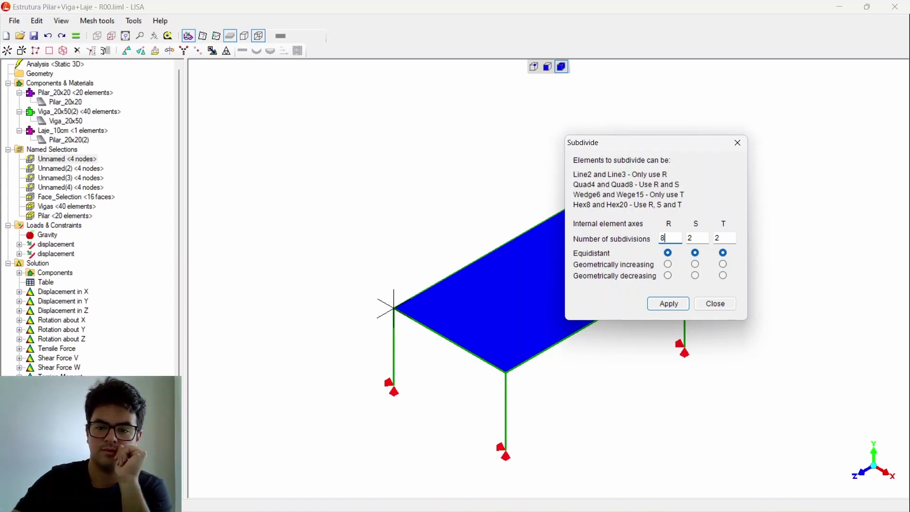
key("Tab")
type("12")
left_click(668, 304)
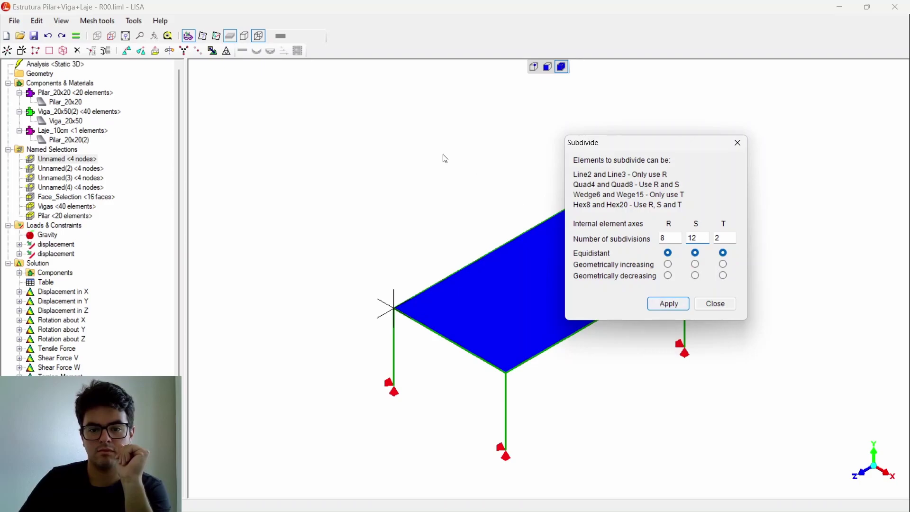
left_click(714, 304)
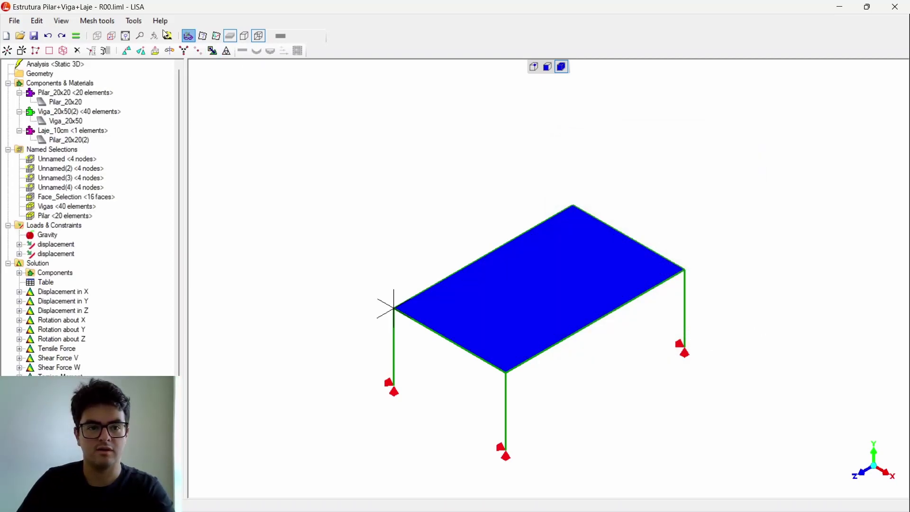
- Refine the slab element with a custom equidistant subdivision of 12 along R and 8 along S
left_click(98, 21)
mouse_move(152, 288)
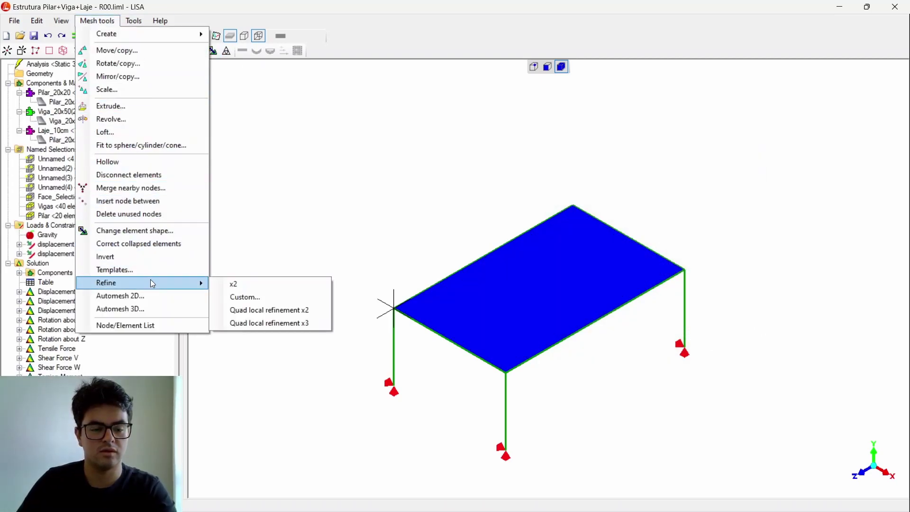
left_click(240, 298)
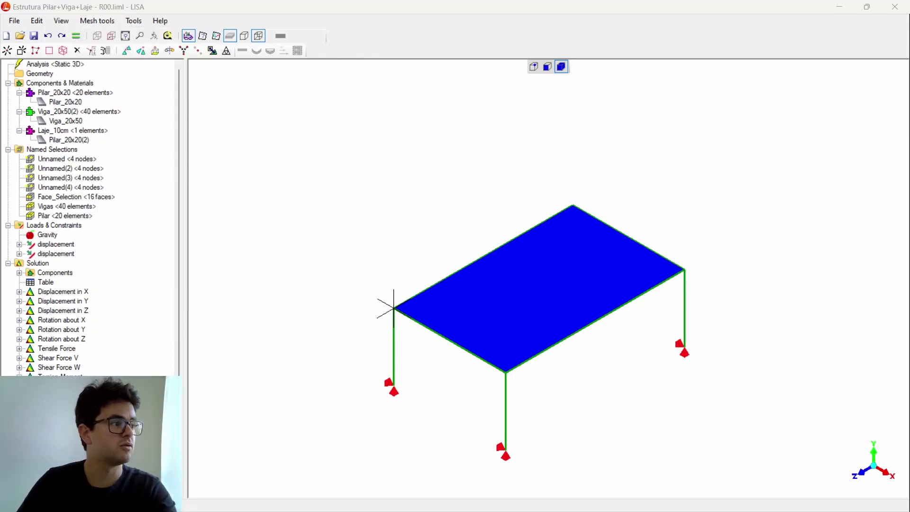
left_click(729, 268)
type("12")
key("Tab")
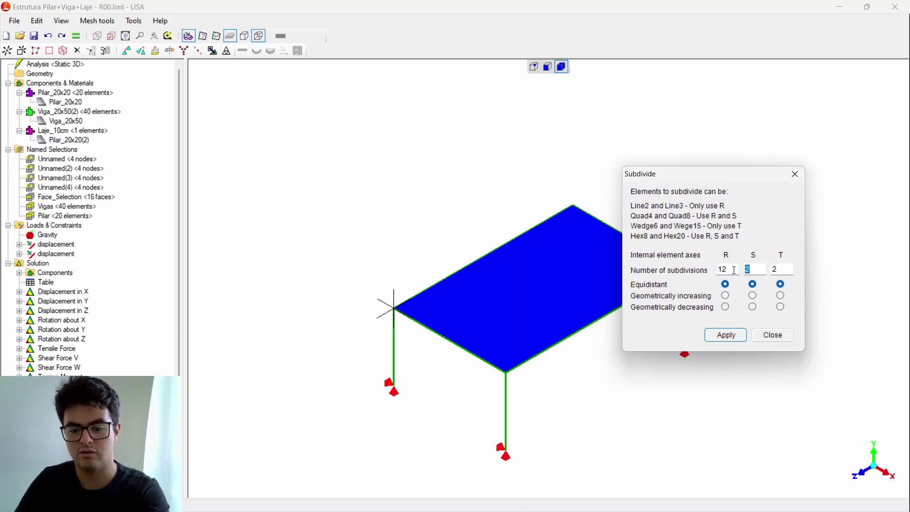
type("8")
left_click(709, 336)
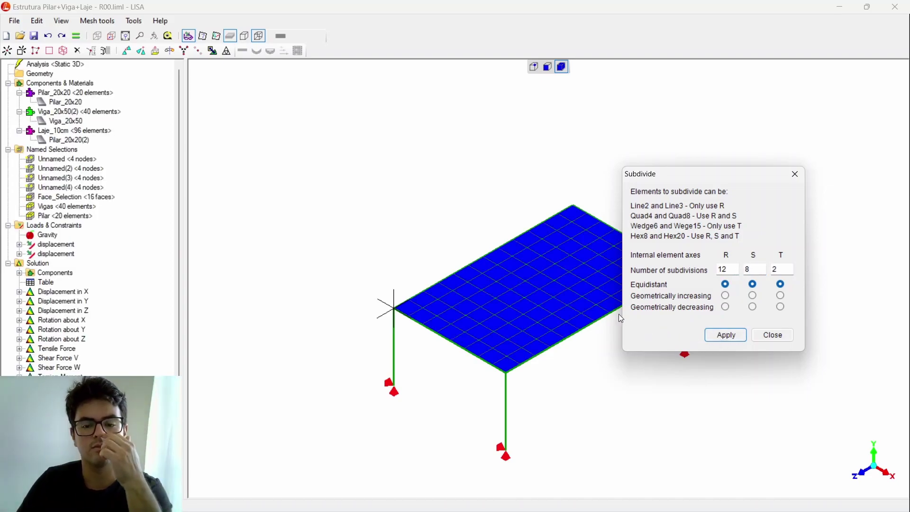
left_click(772, 335)
- Solve the model with the subdivided slab and examine its displacement in Y
scroll(486, 314, "up", 3)
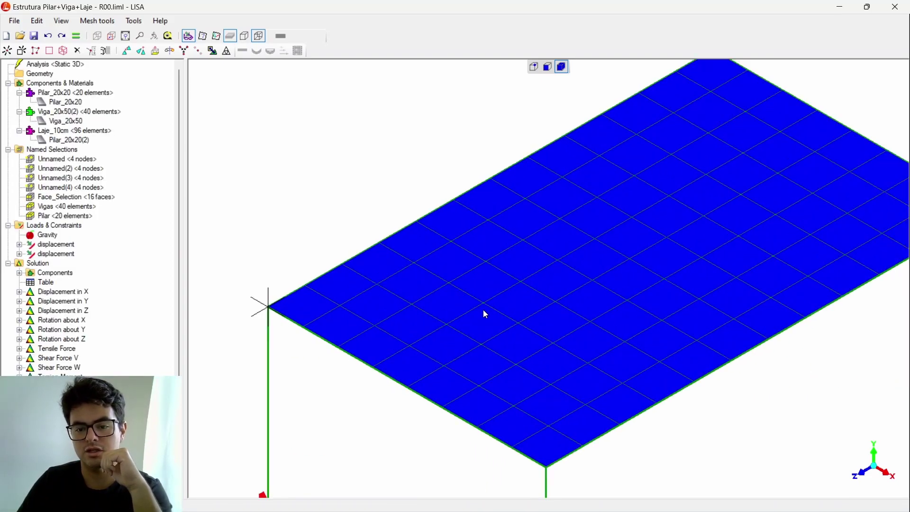
scroll(143, 307, "down", 3)
scroll(515, 313, "down", 3)
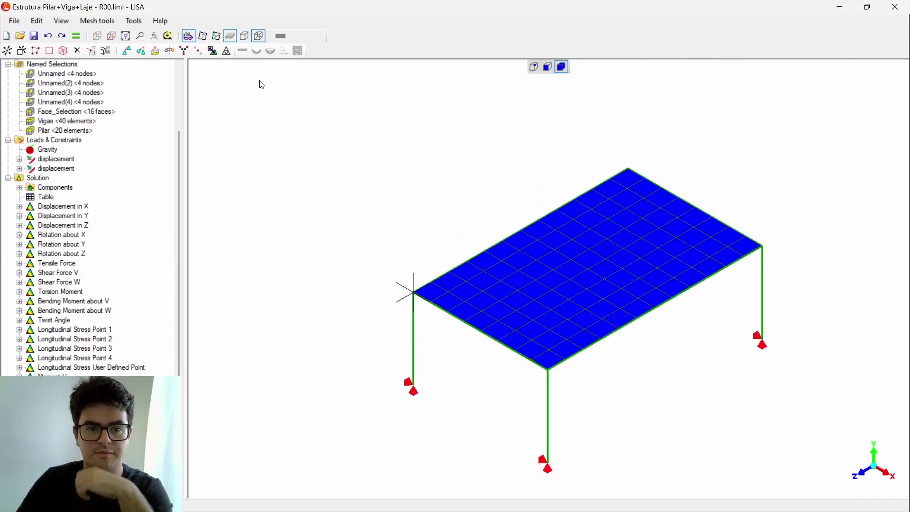
left_click(76, 36)
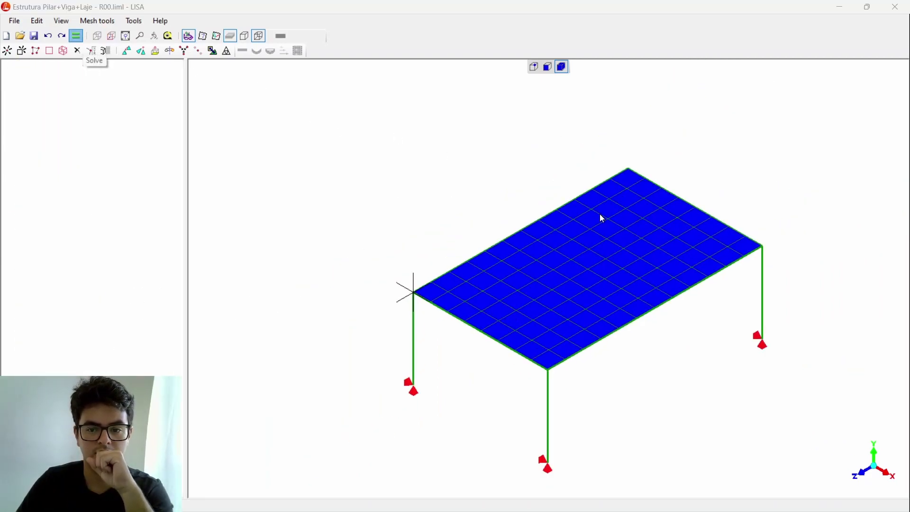
left_click(79, 302)
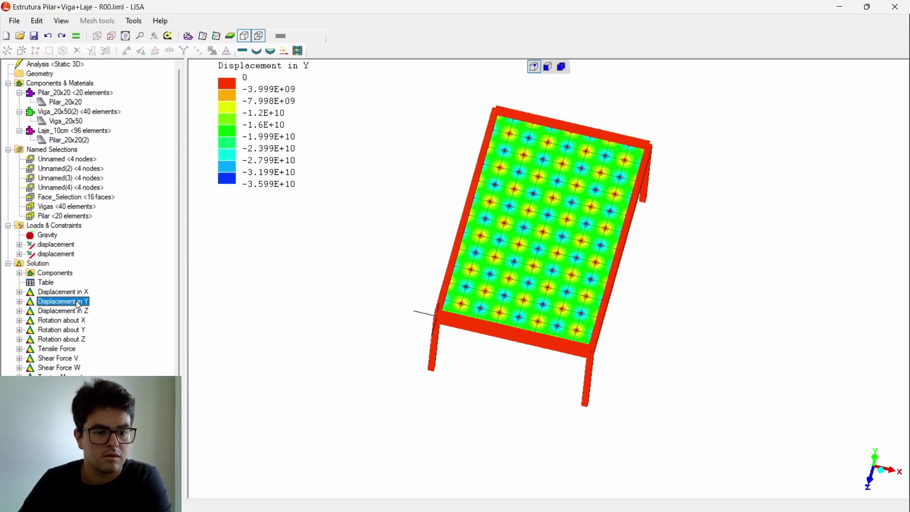
scroll(556, 308, "up", 5)
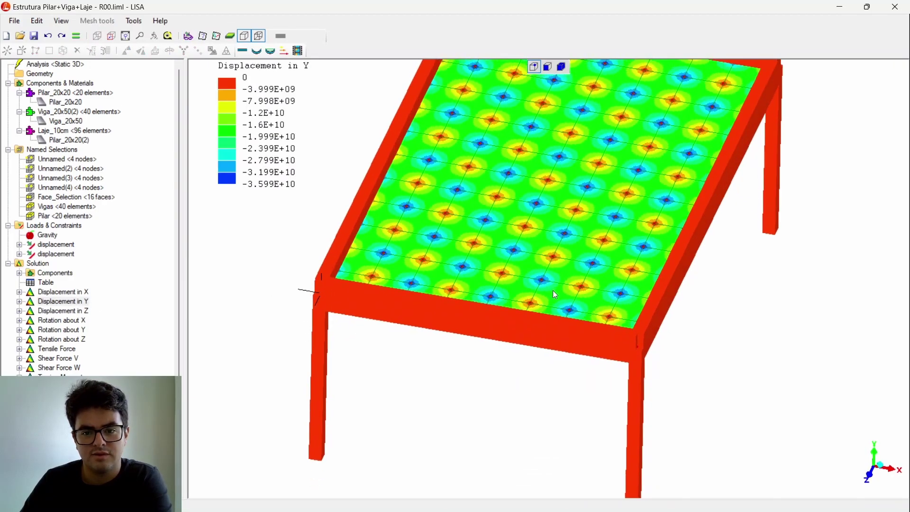
scroll(553, 285, "down", 4)
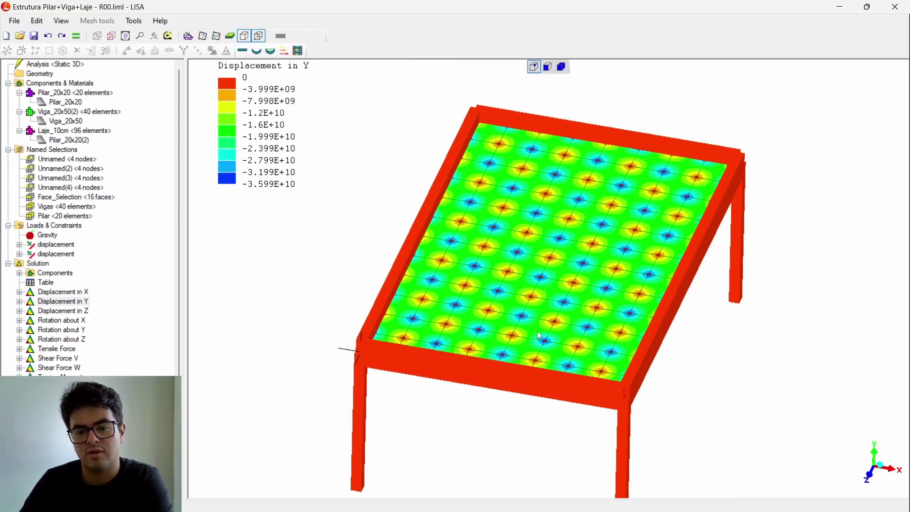
right_click_drag(467, 335, 421, 359)
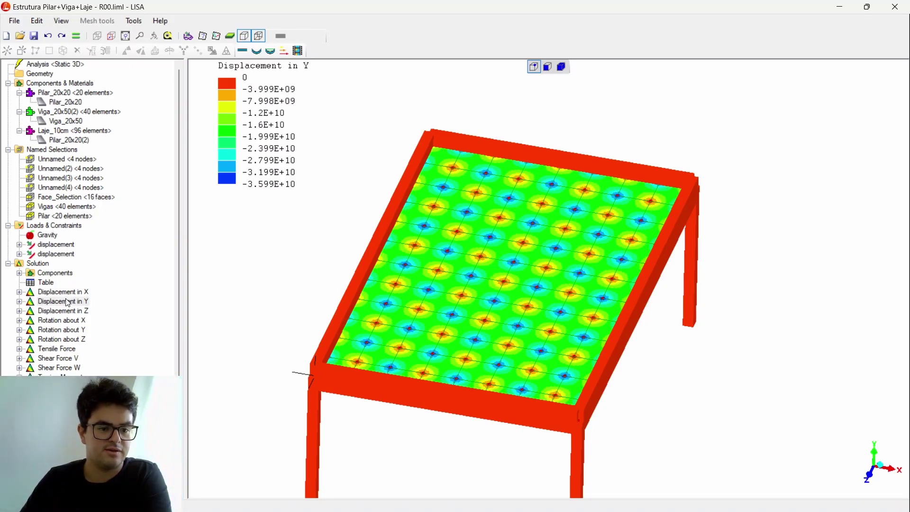
- Change the slab's element shape from quad4 to quad8 and check the mesh nodes in node selection mode
left_click(65, 216)
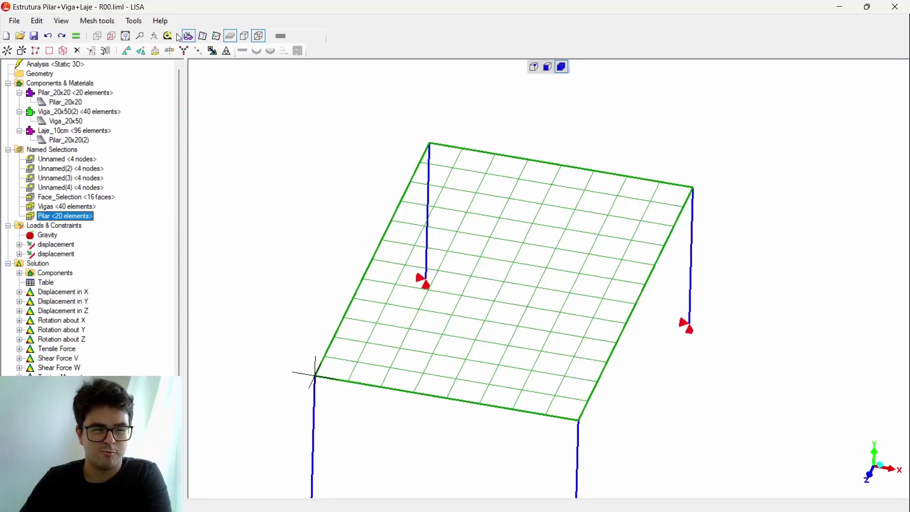
left_click(97, 21)
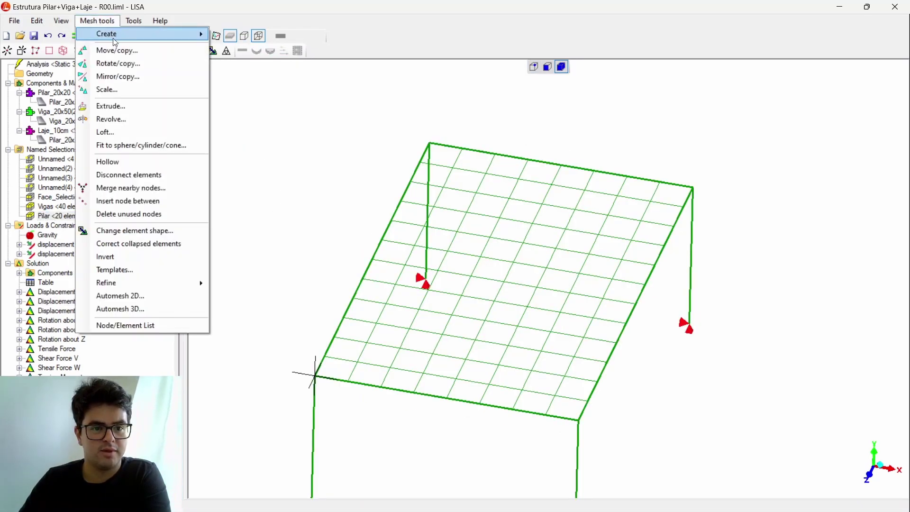
left_click(239, 244)
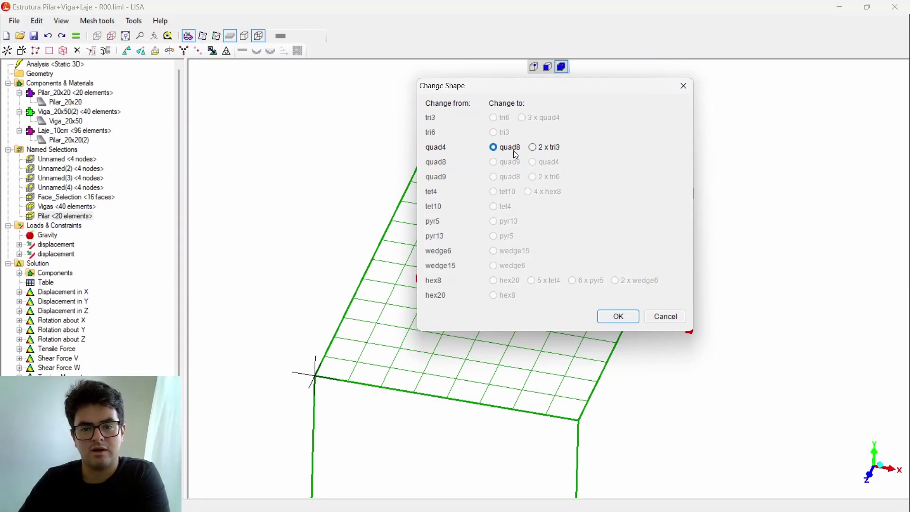
key("Return")
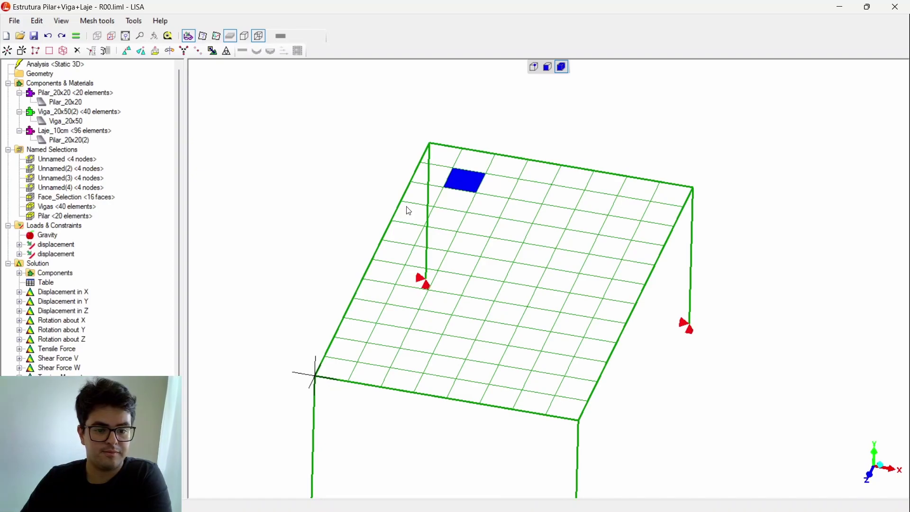
left_click(534, 68)
scroll(442, 227, "up", 3)
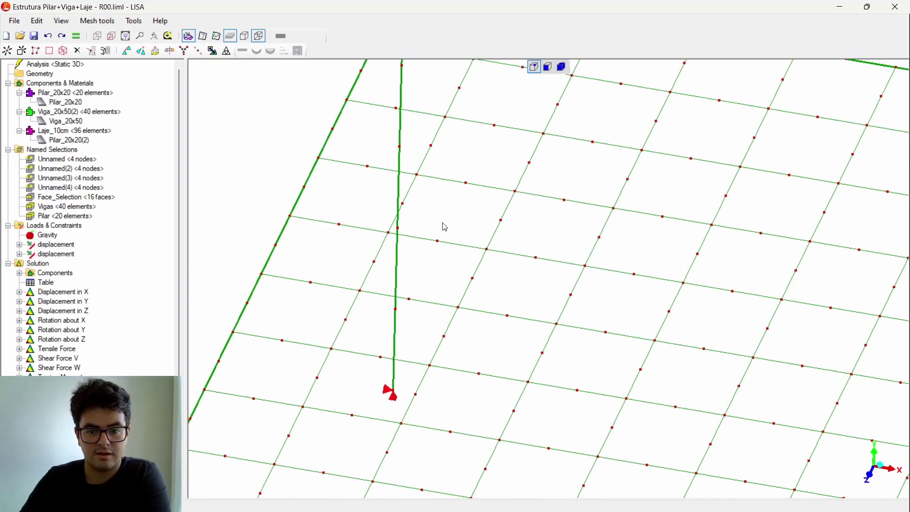
scroll(279, 253, "down", 4)
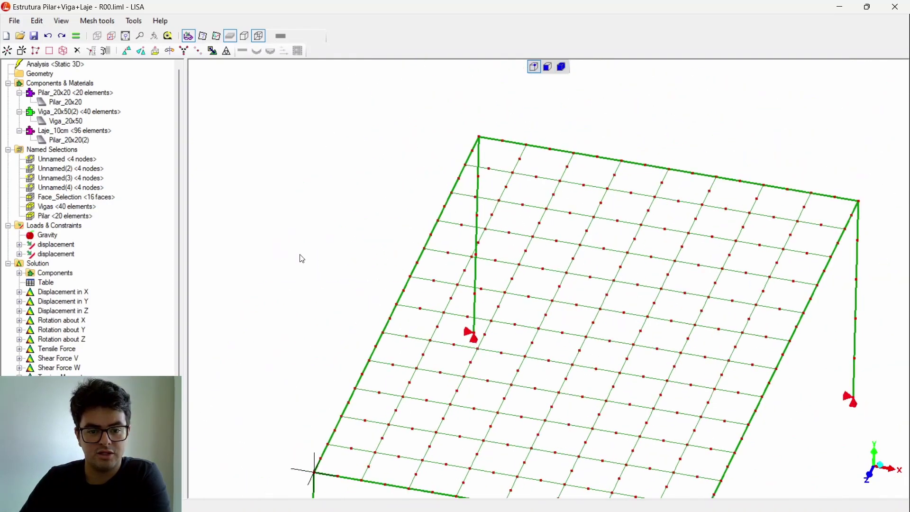
scroll(522, 128, "down", 3)
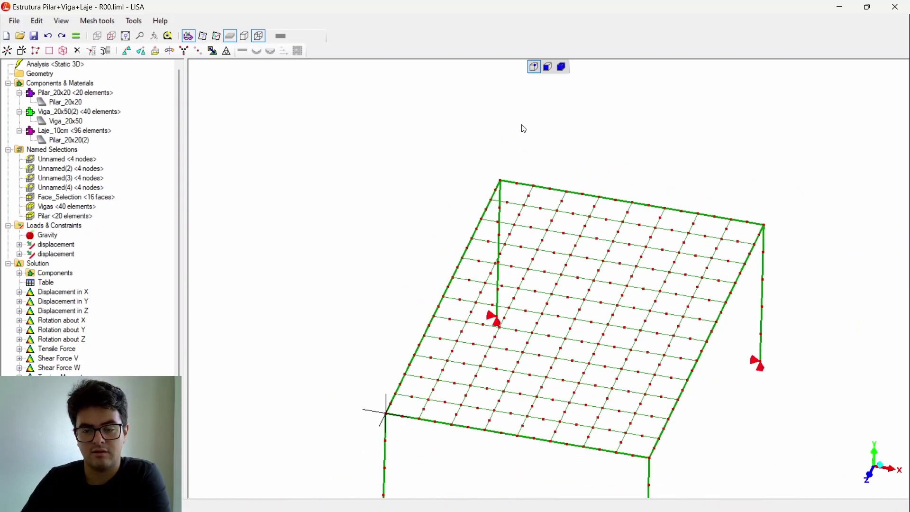
- Solve the model with the quad8 slab and examine the displacement in Y from several sides
left_click(76, 36)
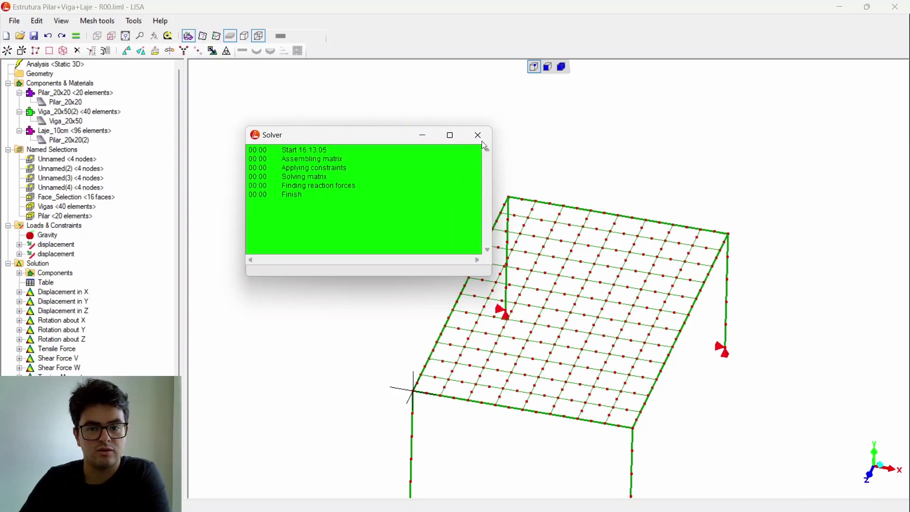
left_click(478, 135)
left_click(86, 302)
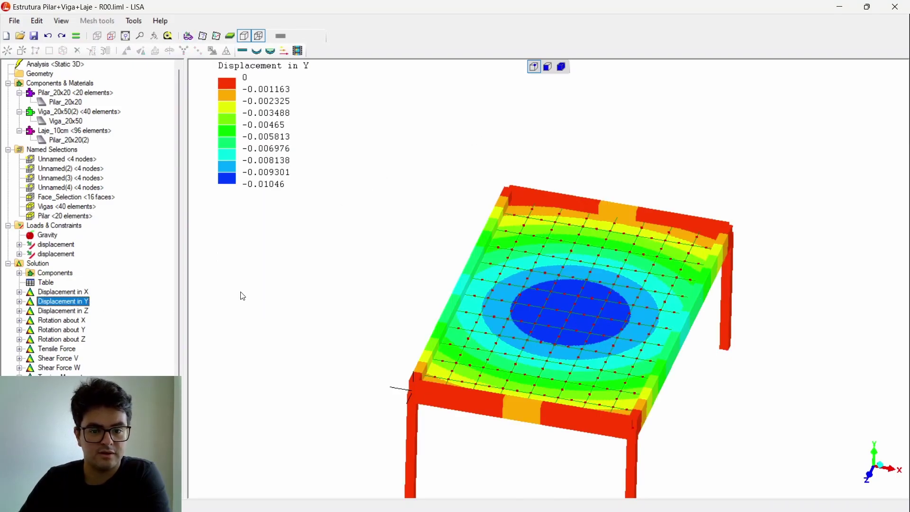
left_click_drag(567, 331, 647, 394)
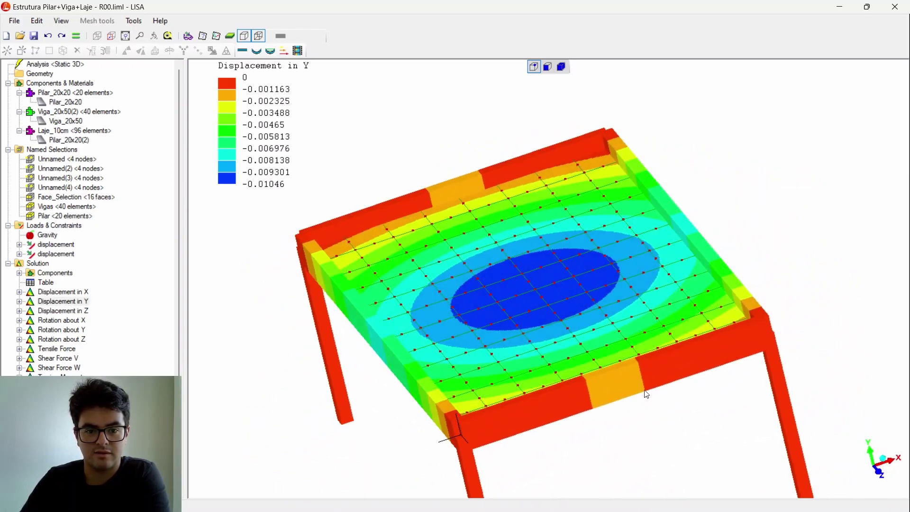
left_click_drag(674, 249, 588, 308)
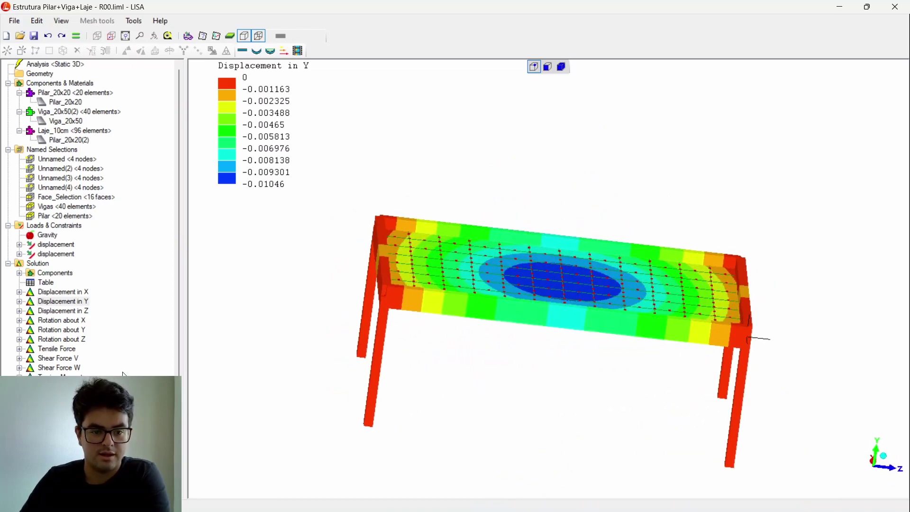
scroll(97, 358, "down", 1)
left_click_drag(667, 289, 538, 329)
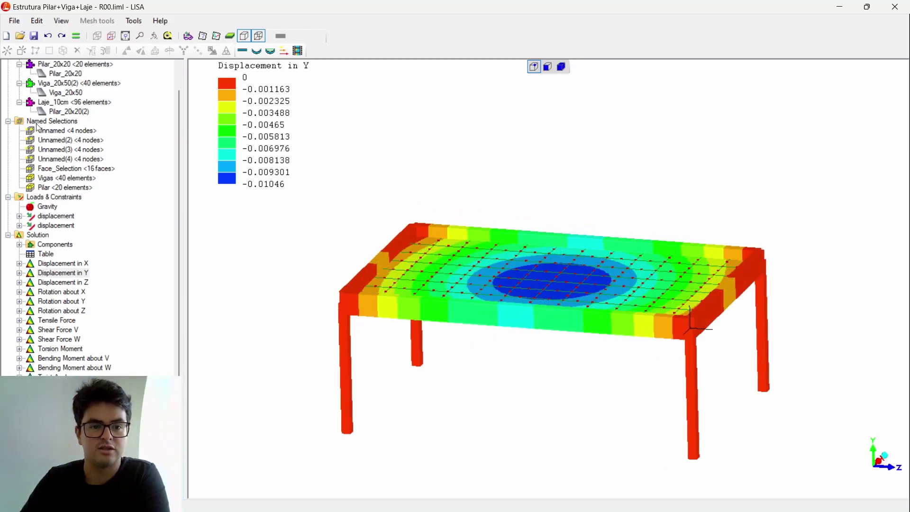
- Try to select the faces of all 10 cm slab elements for applying a load
scroll(119, 190, "up", 1)
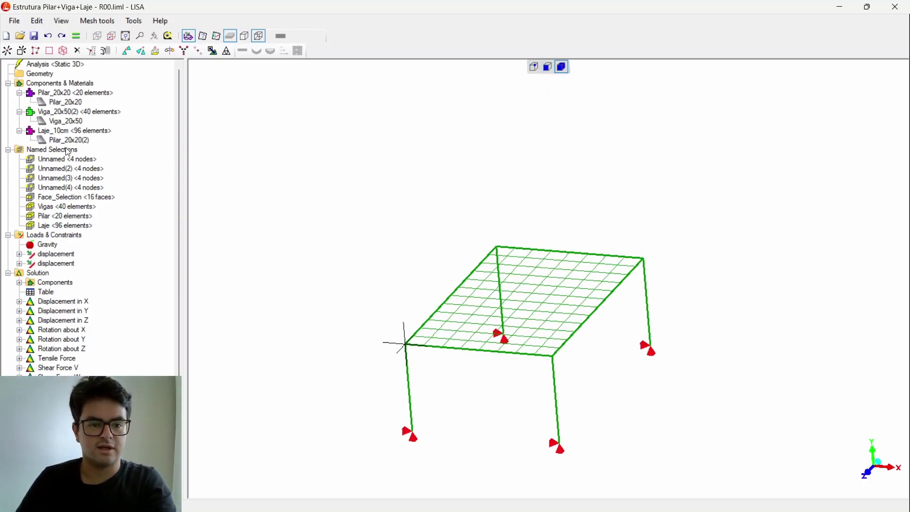
left_click(549, 67)
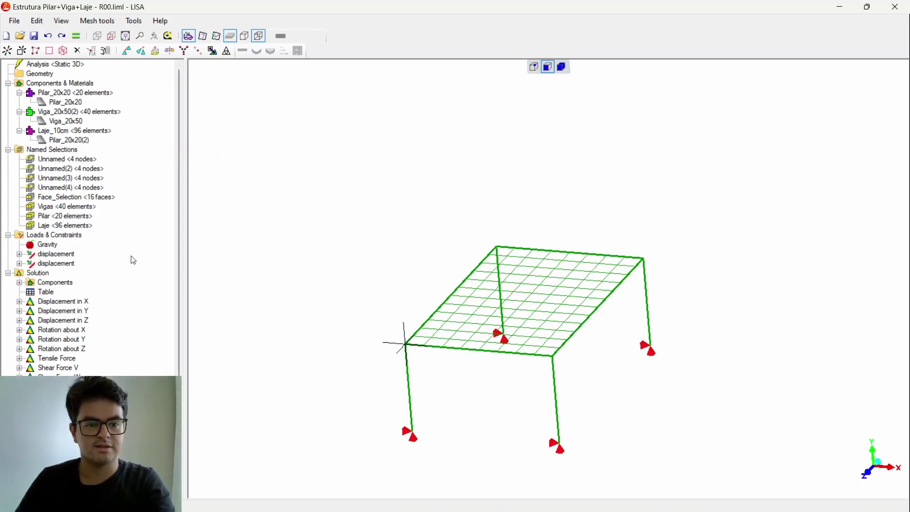
left_click(68, 141)
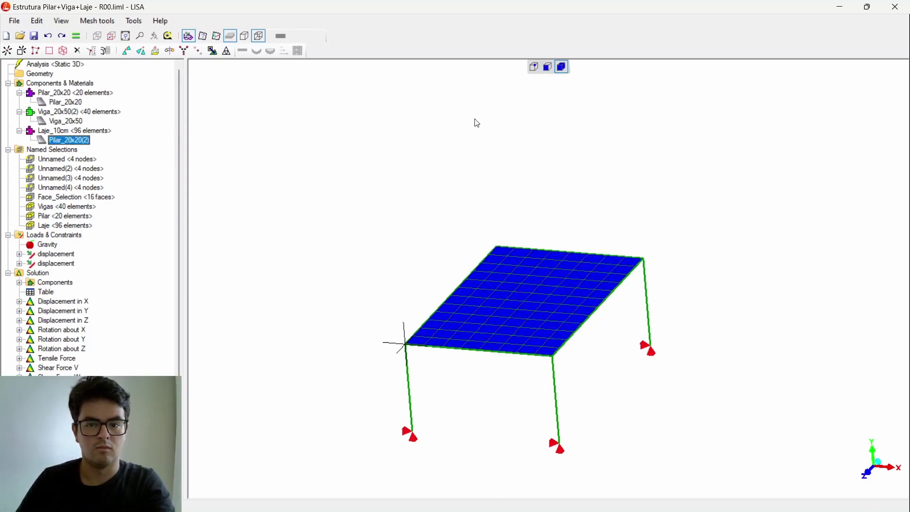
left_click(547, 67)
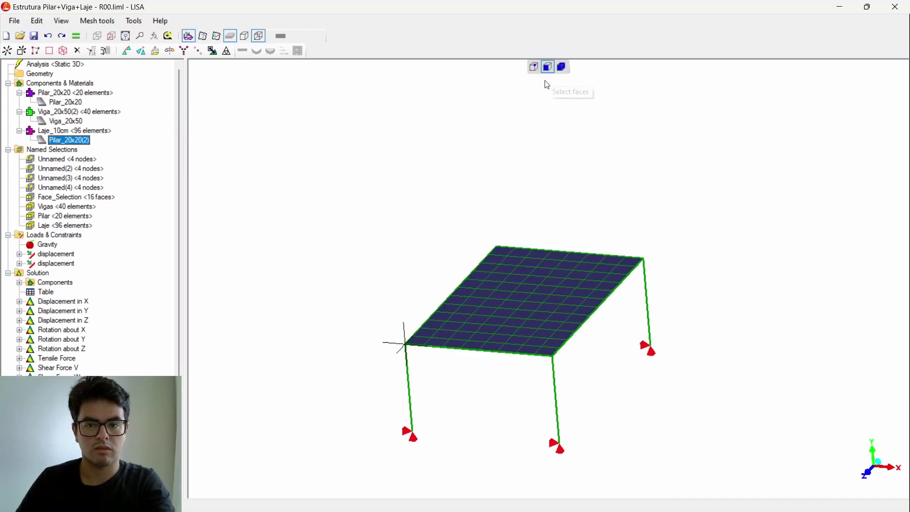
right_click(564, 316)
left_click(552, 73)
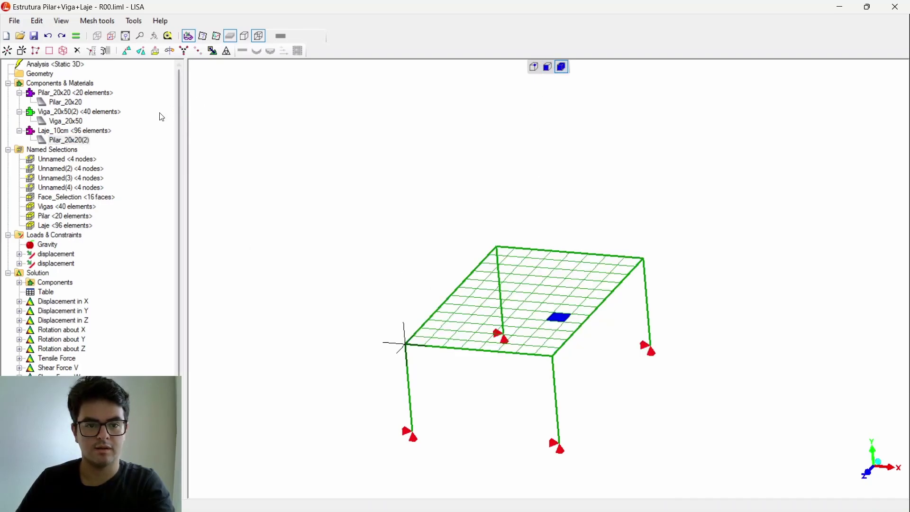
left_click(79, 141)
left_click(562, 69)
left_click(548, 67)
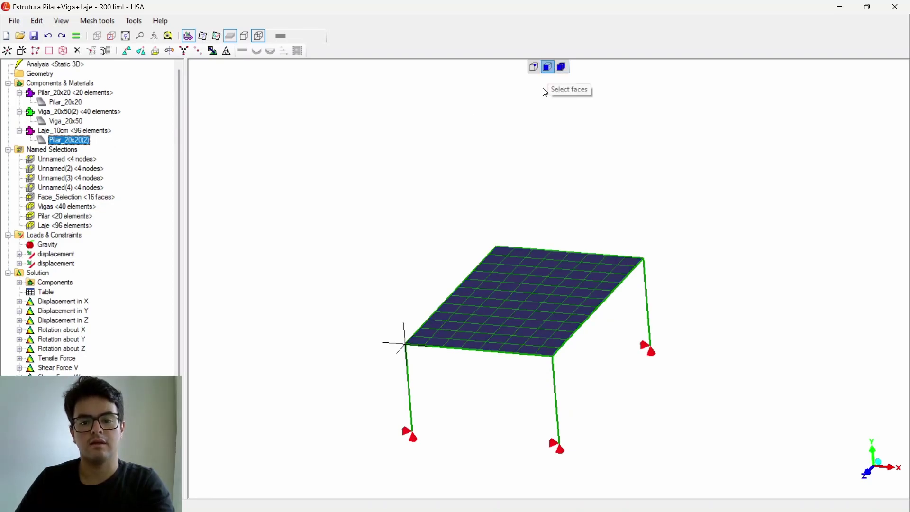
right_click(523, 291)
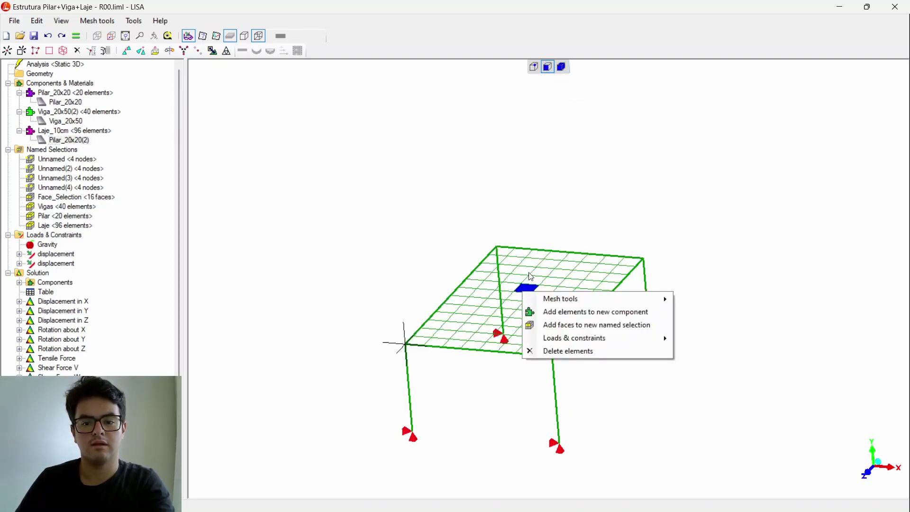
left_click(569, 214)
- Select all faces of the slab and apply an X, Y, Z pressure of -0.25 in Y, creating its named selection from the current selection
left_click_drag(583, 236, 605, 293)
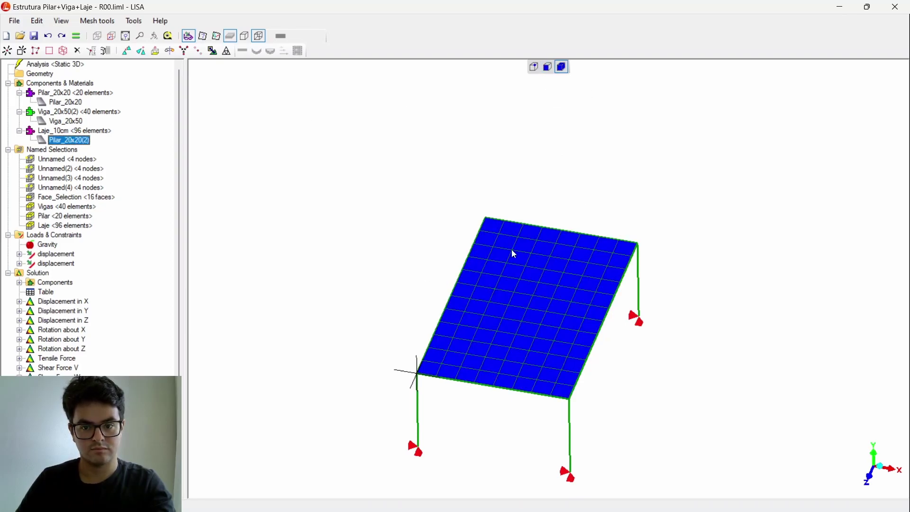
left_click(548, 67)
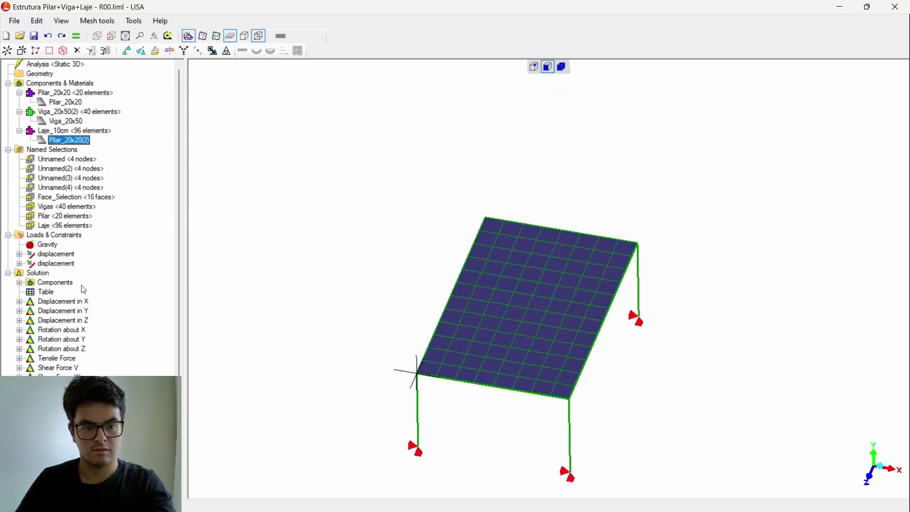
right_click(52, 237)
key("Escape")
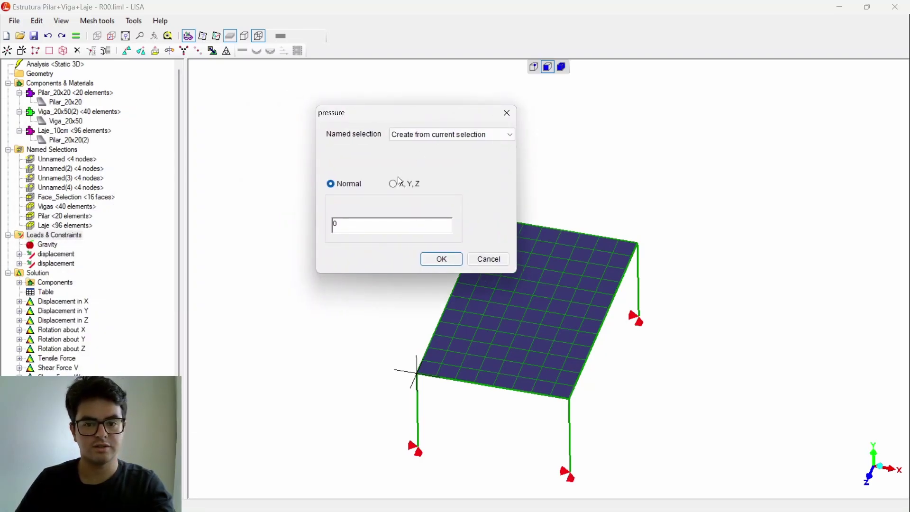
left_click(393, 183)
left_click(481, 225)
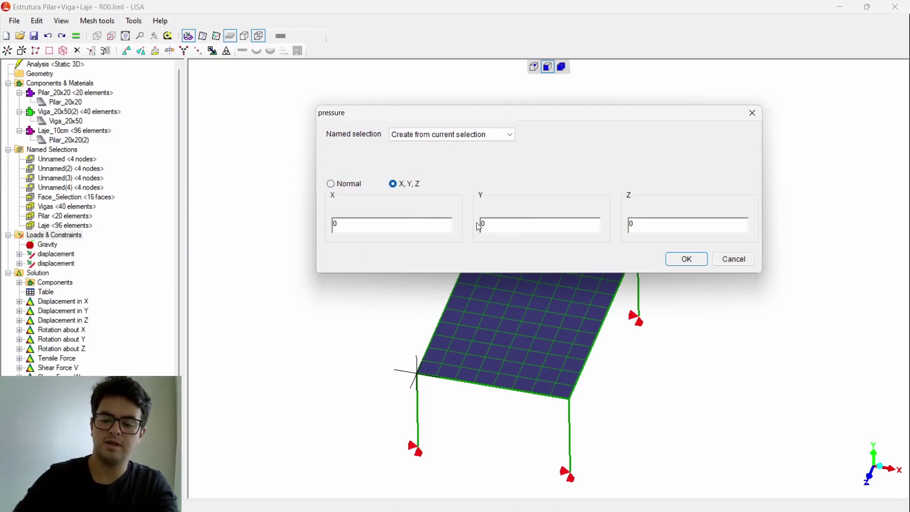
key("Delete")
type("-0.25")
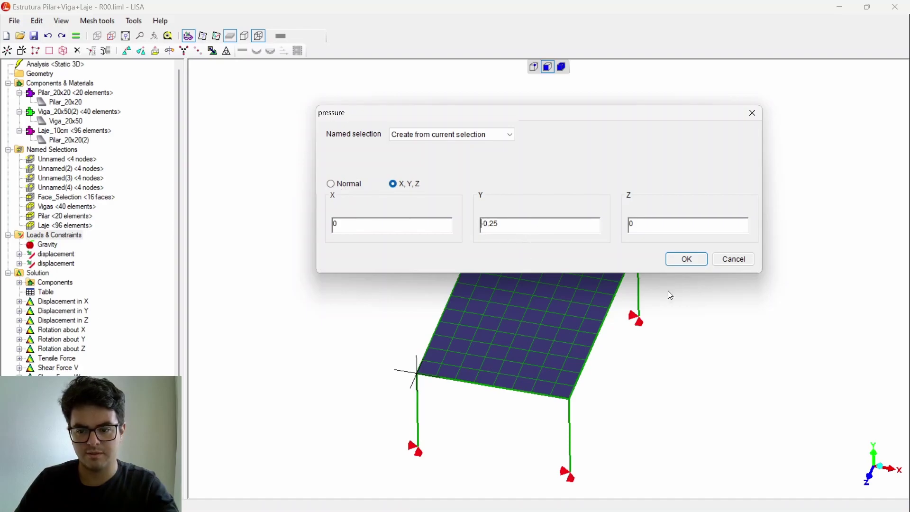
left_click(693, 260)
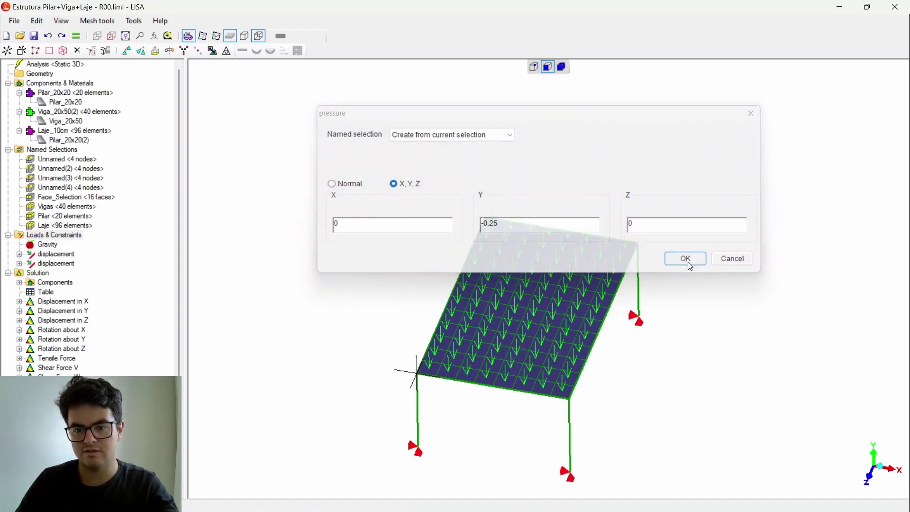
- Solve the model with the pressure applied to the slab and dismiss the solver log
mouse_move(490, 183)
middle_mouse_down()
mouse_move(508, 179)
mouse_move(522, 284)
mouse_move(550, 272)
mouse_move(568, 278)
mouse_move(559, 262)
middle_mouse_up()
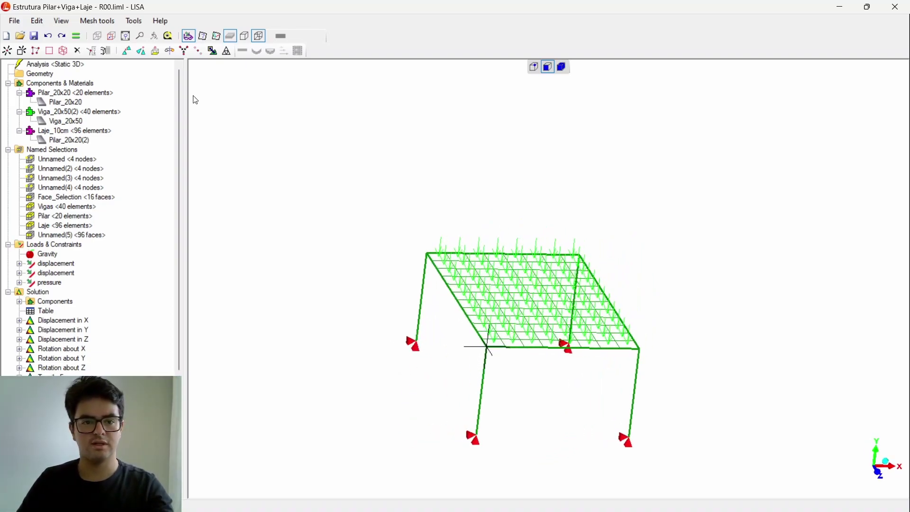
left_click(77, 37)
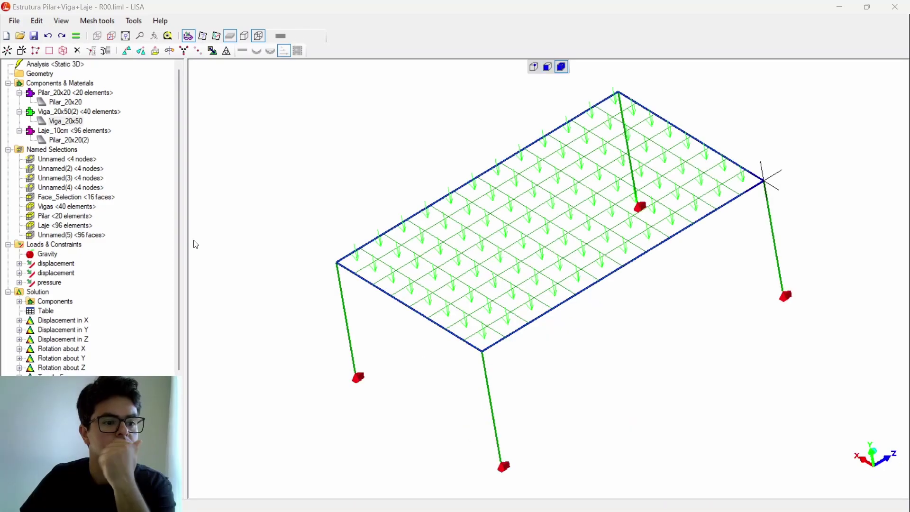
left_click(66, 121)
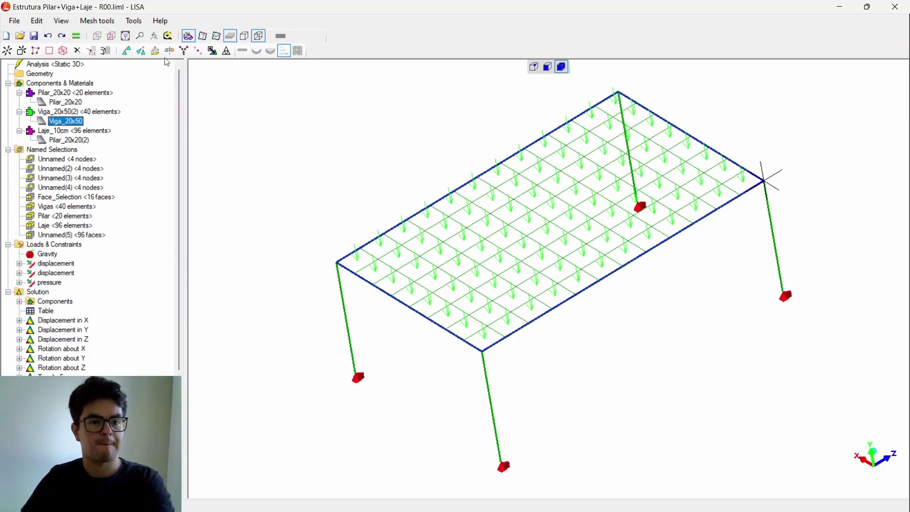
left_click(76, 36)
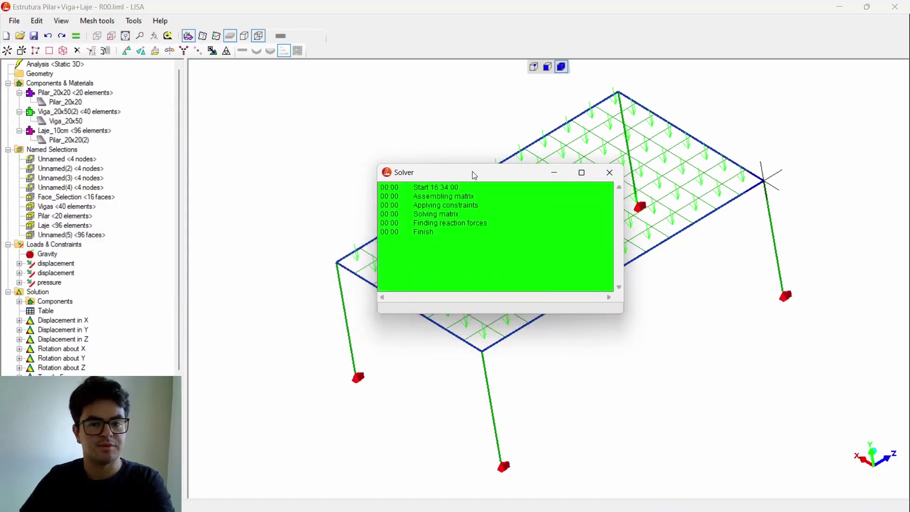
left_click(610, 173)
- Examine the Y reaction forces of the solved model and compare their total with the hand-calculated load in Microsoft Whiteboard
scroll(89, 305, "down", 6)
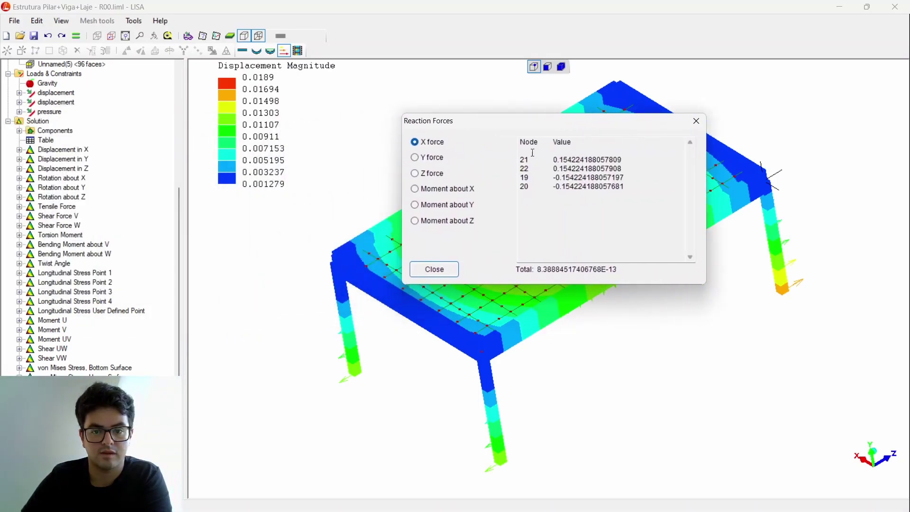
left_click(430, 161)
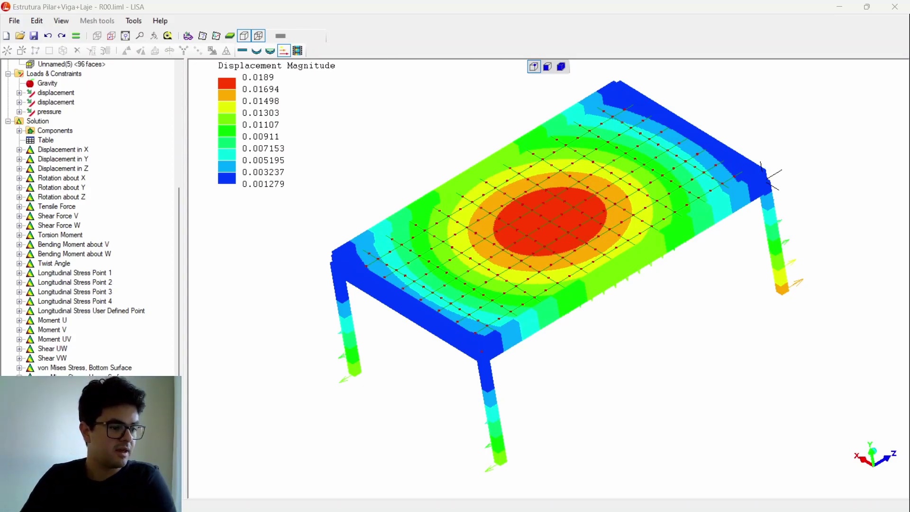
key("alt+Tab")
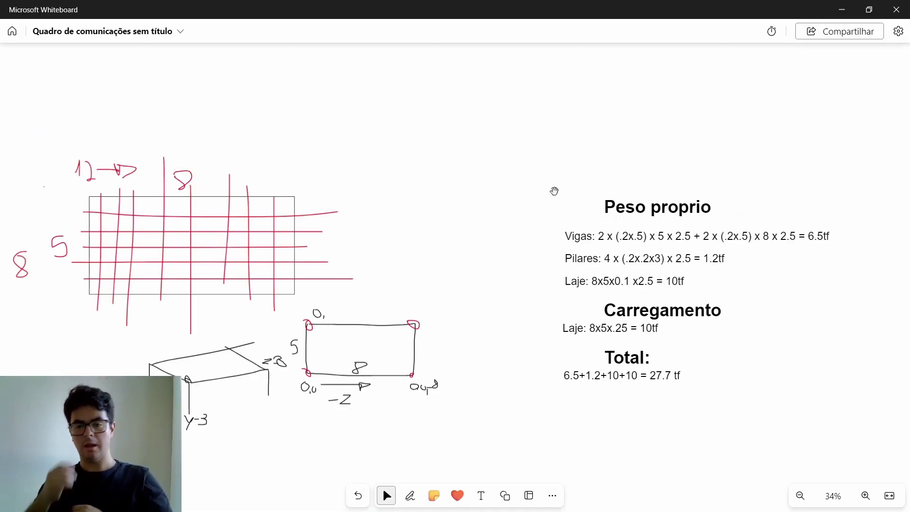
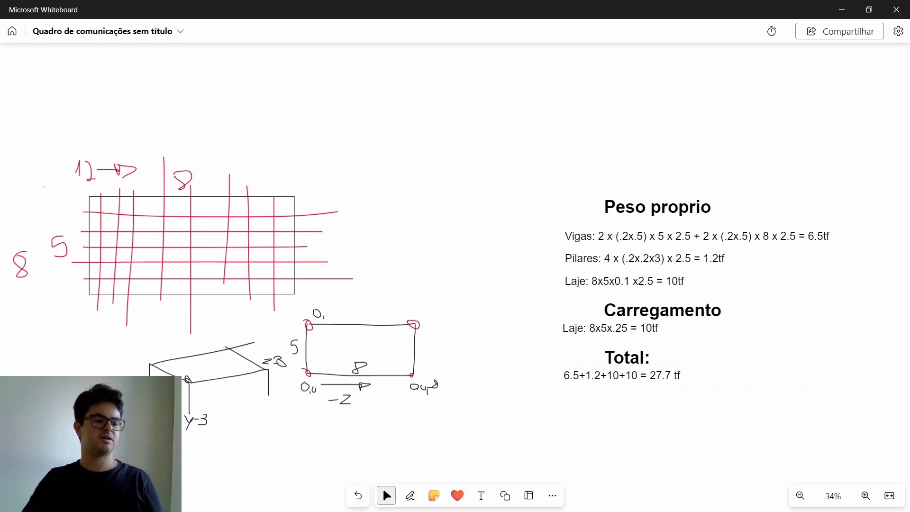
key("alt+Tab")
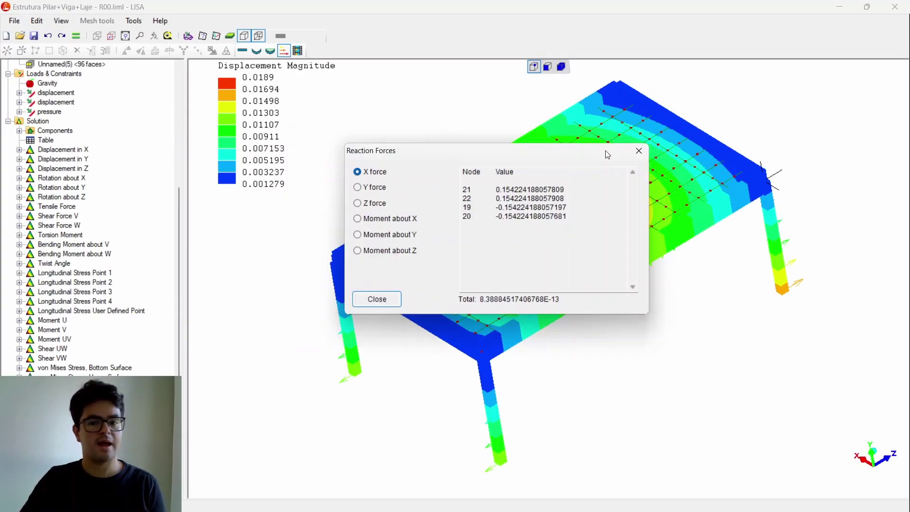
left_click(376, 188)
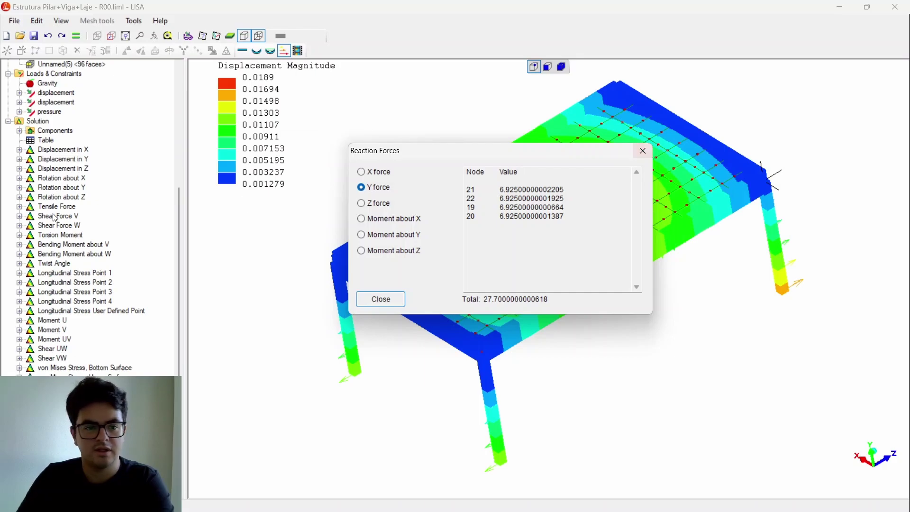
key("Escape")
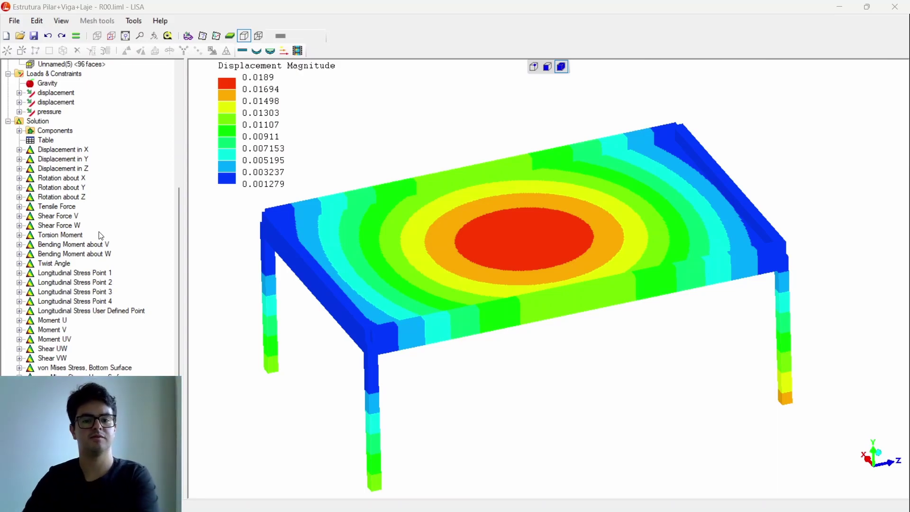
- Examine the displacement results in X, Y and Z over the whole structure
left_click(75, 159)
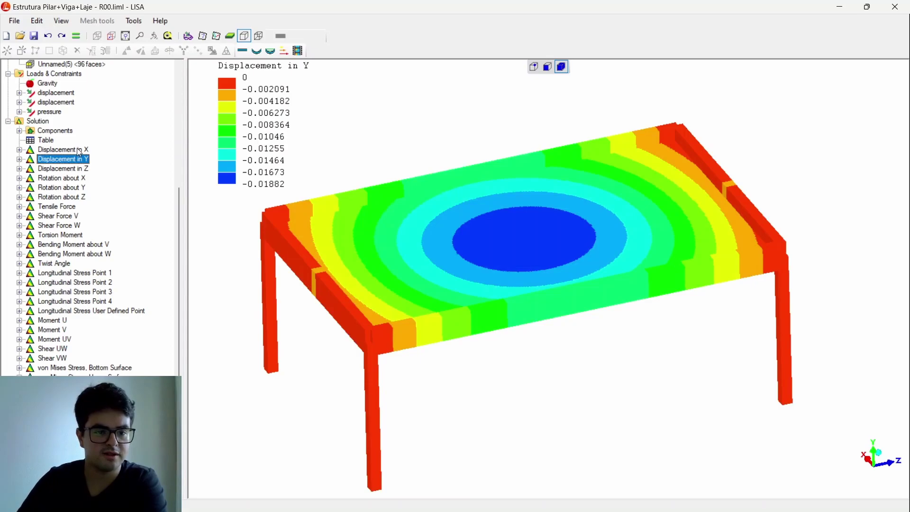
left_click(76, 148)
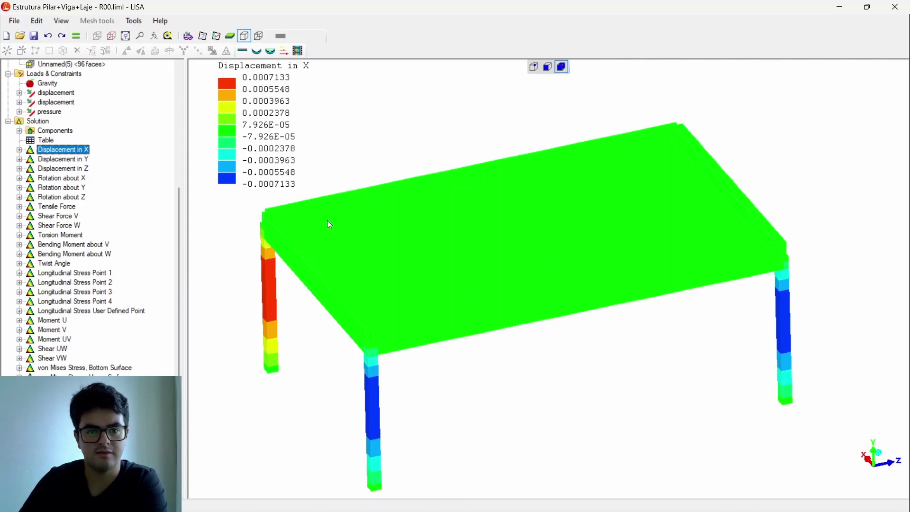
left_click(59, 159)
left_click(58, 178)
left_click(62, 159)
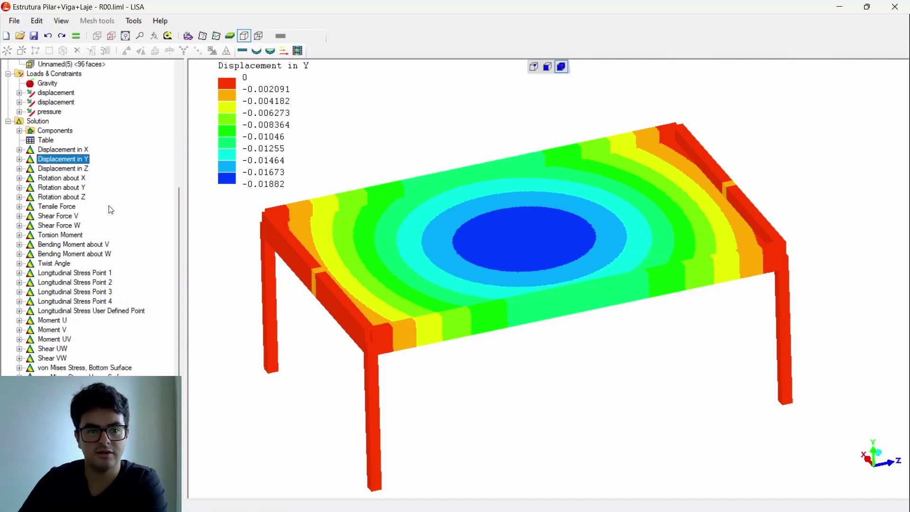
left_click(72, 169)
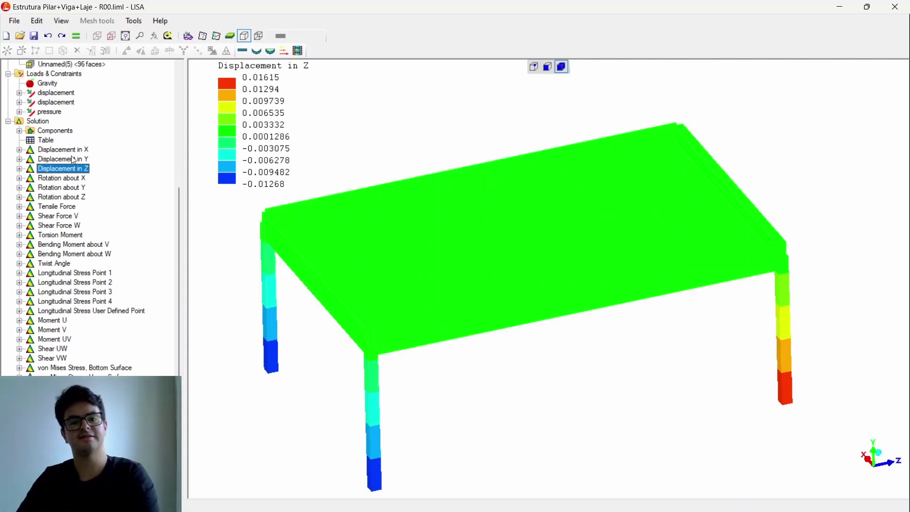
- Display the displacement in Y and query its value at the node in the slab's centre
left_click(72, 159)
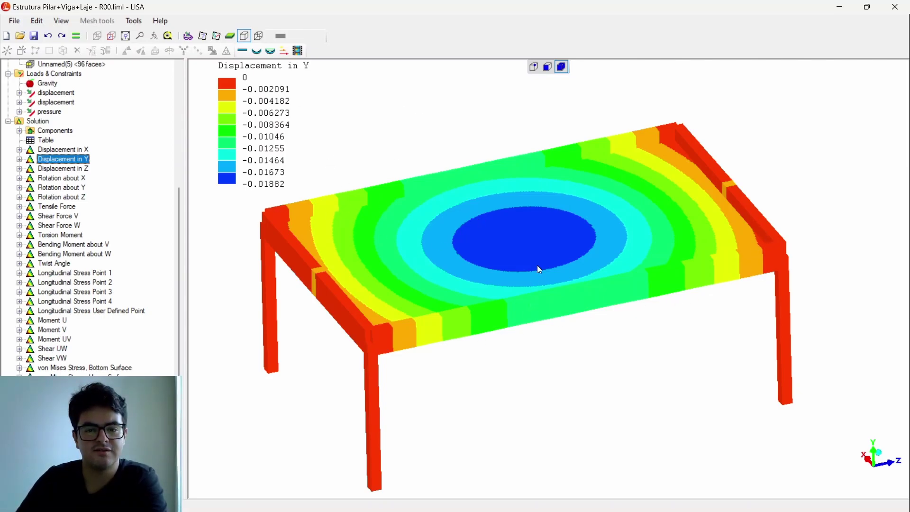
left_click(534, 68)
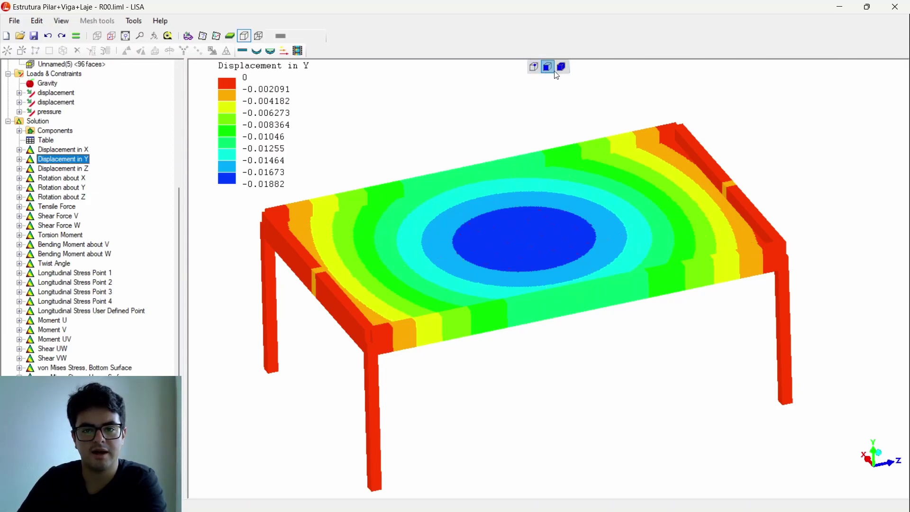
left_click(525, 240)
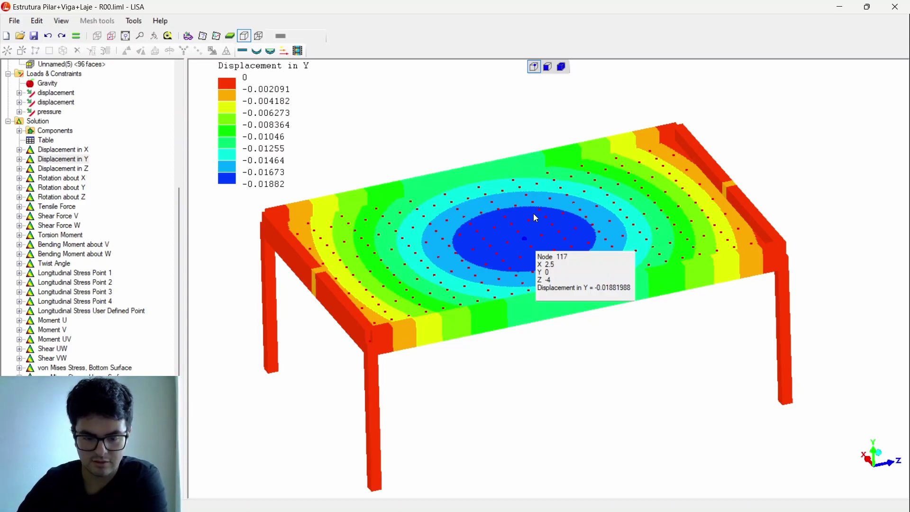
- Switch to Calculator, multiply 1,882 by 2,5 to estimate the amplified slab deflection, and clear the calculation
key("XF86Calculator")
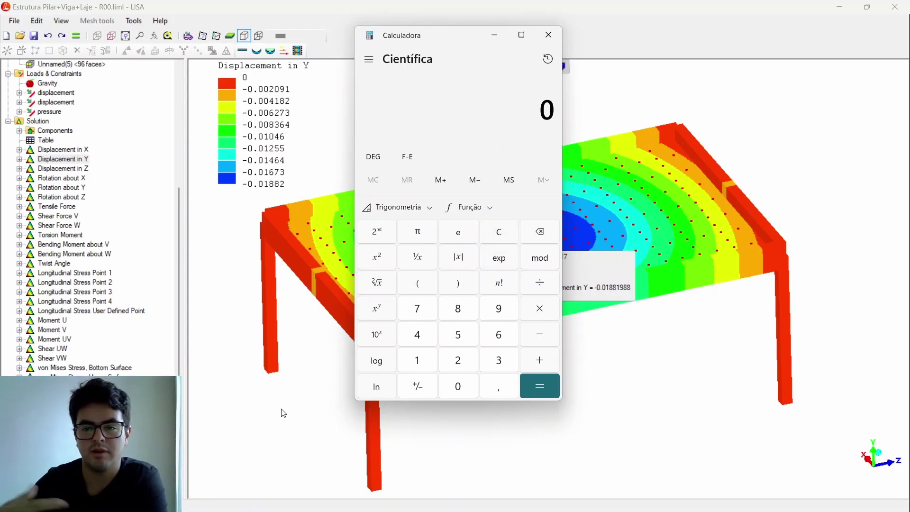
type("188")
key("BackSpace")
key("BackSpace")
key("BackSpace")
type("1,82")
key("BackSpace")
type("8")
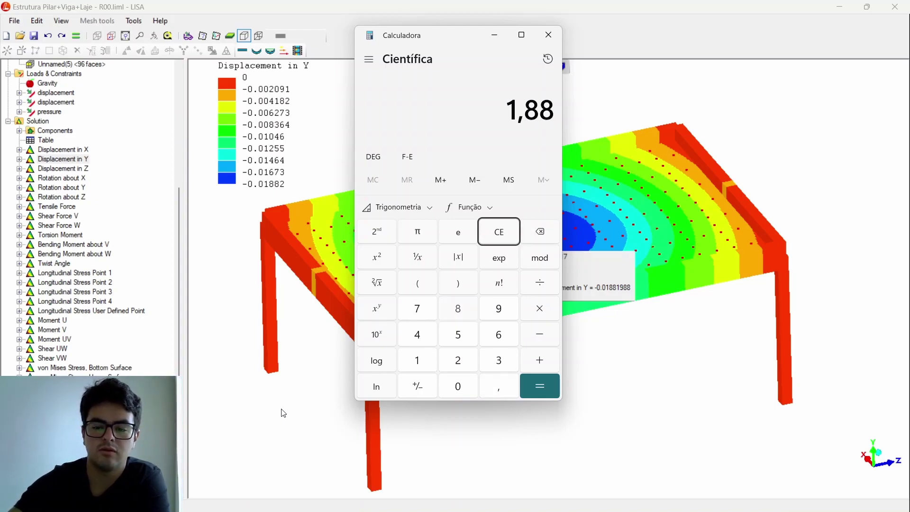
type("2*2,5")
key("Return")
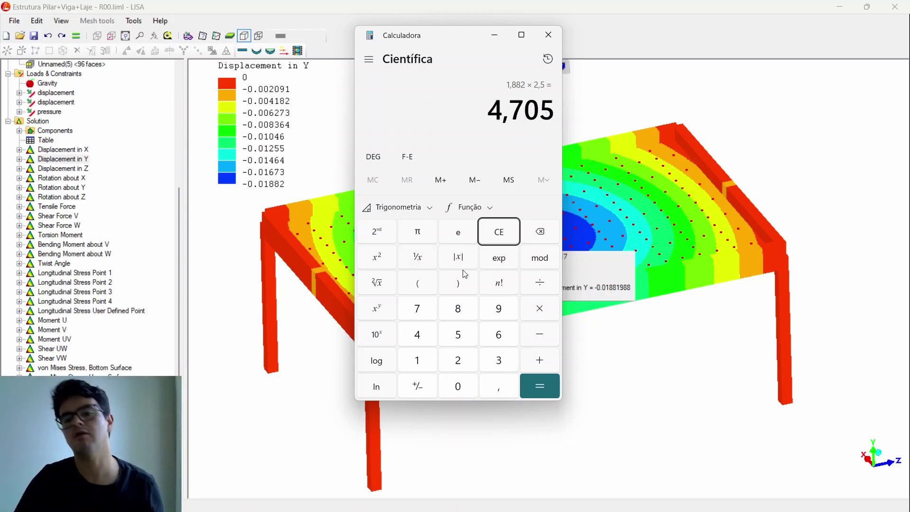
left_click(500, 235)
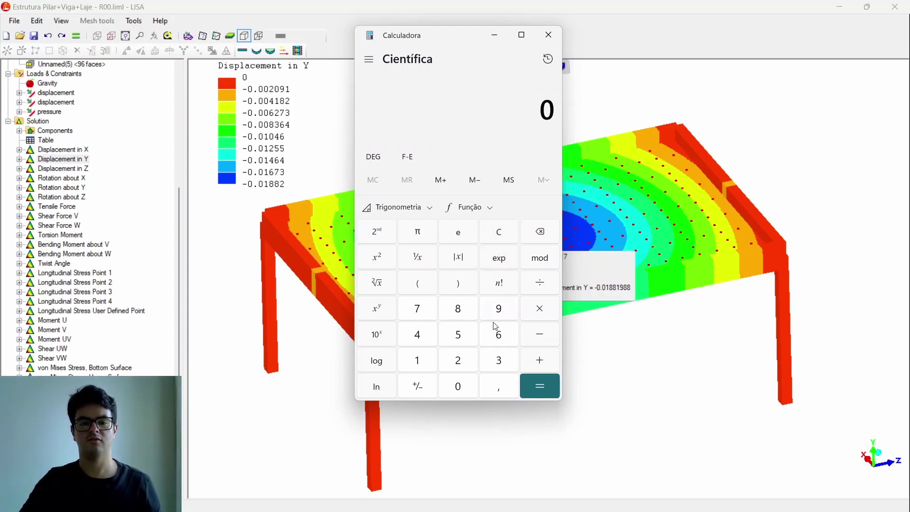
- Divide 500 by 250 in Calculator to get the slab's allowable deflection
left_click(458, 335)
left_click(458, 389)
left_click(459, 389)
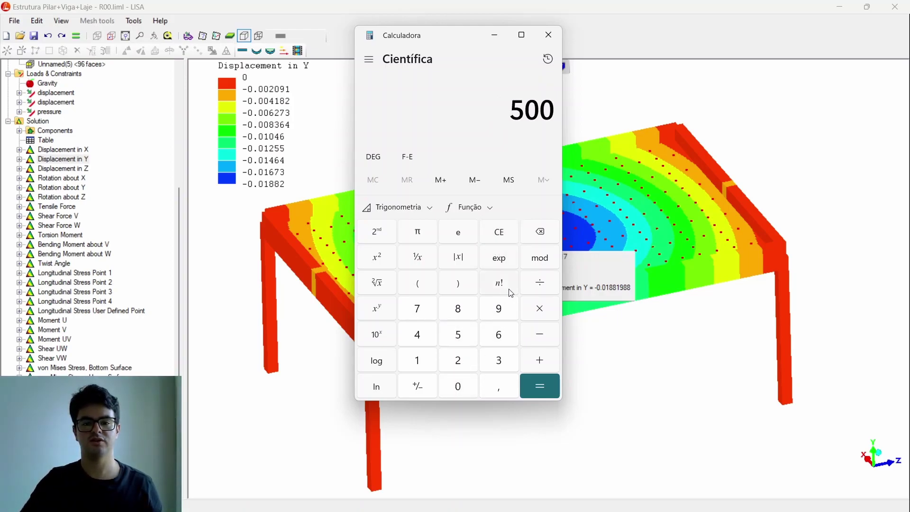
type("/3")
key("Delete")
type("500")
key("Delete")
type("250")
key("Return")
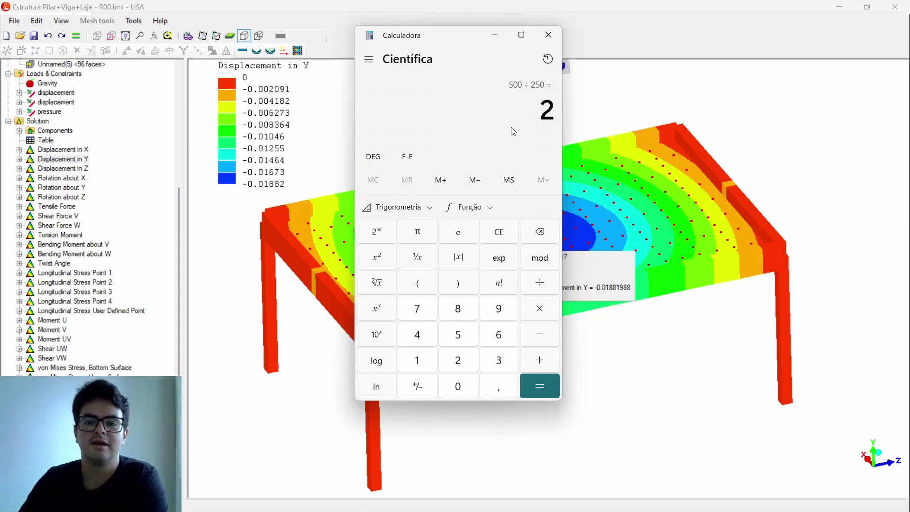
- Switch back to LISA, show the model as wireframe only, and query the Y displacement at the midspan node of the long edge beam
left_click(640, 120)
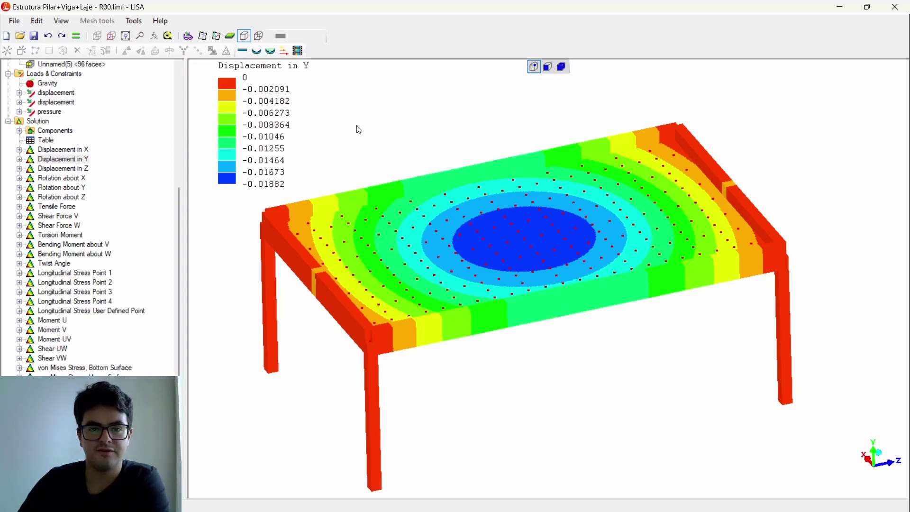
left_click(245, 37)
left_click(258, 36)
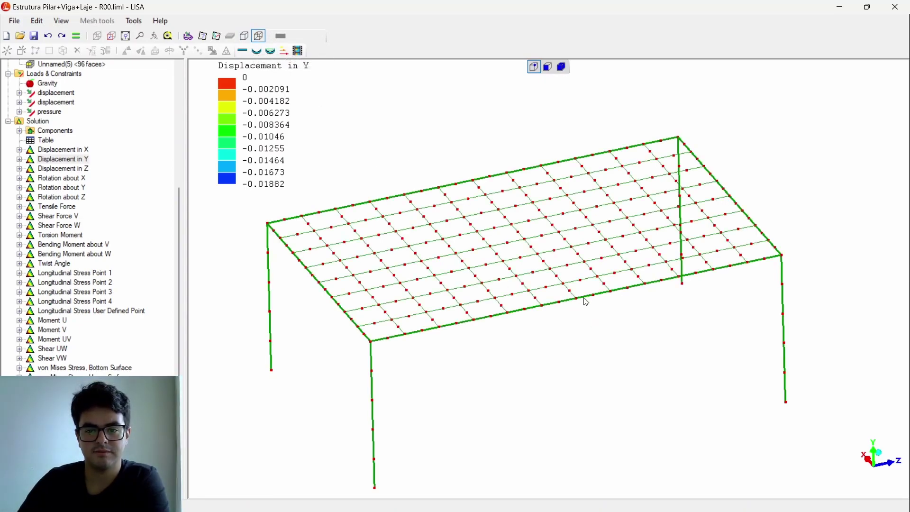
mouse_move(578, 300)
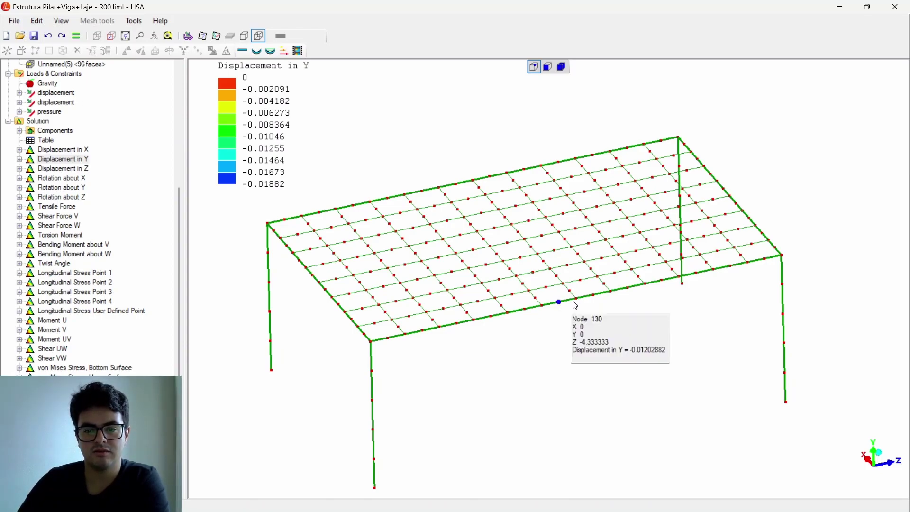
- Switch to Calculator, multiply 1,3 by 2,5 to estimate the amplified beam deflection, and clear the calculation
key("alt+Tab")
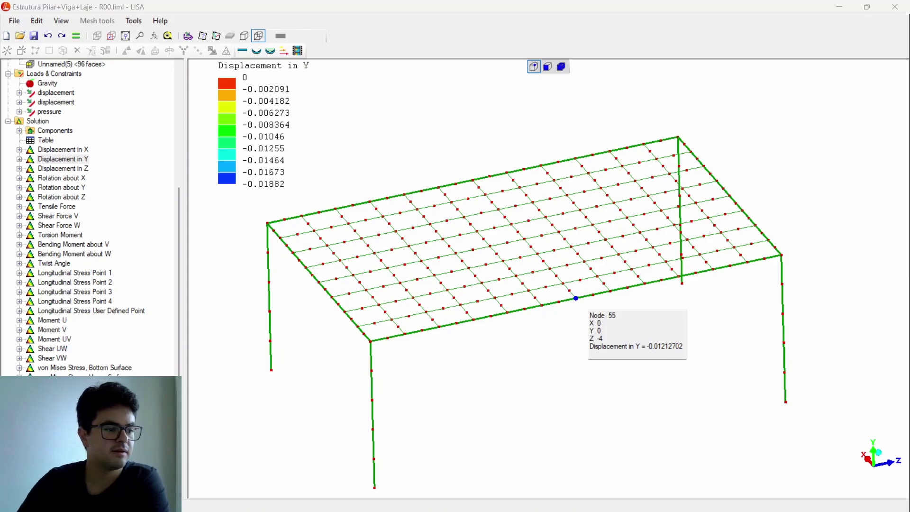
left_click(507, 232)
type("12")
key("BackSpace")
type(",3*2,5")
key("Return")
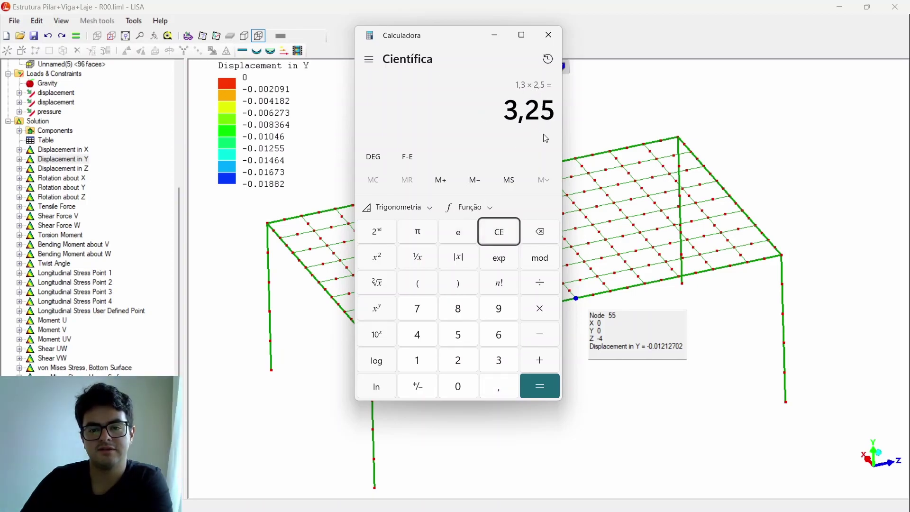
left_click(500, 241)
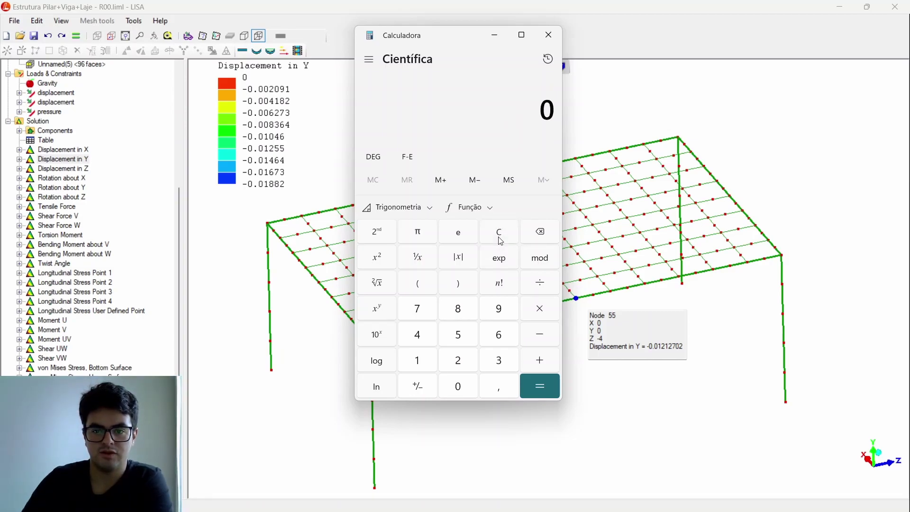
- Divide 800 by 250 to get the beam's allowable deflection, and return to LISA
type("800/")
type("250")
key("Return")
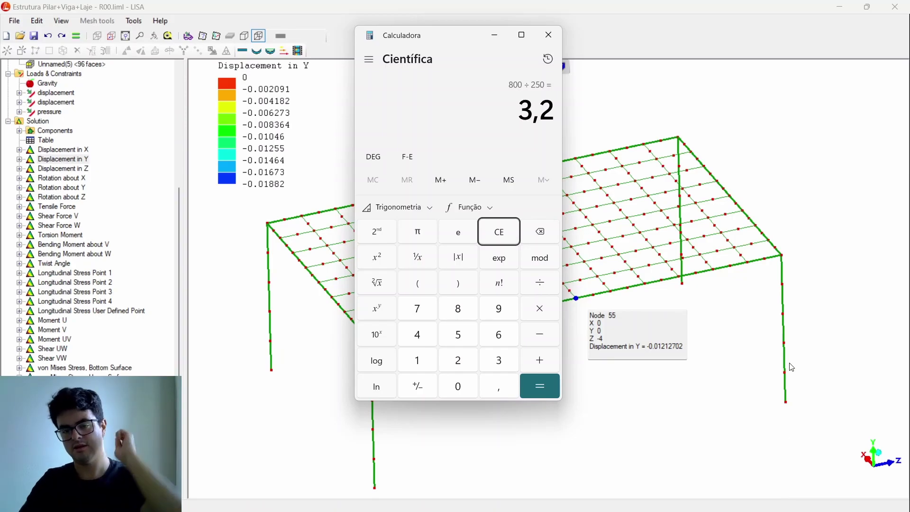
left_click(792, 187)
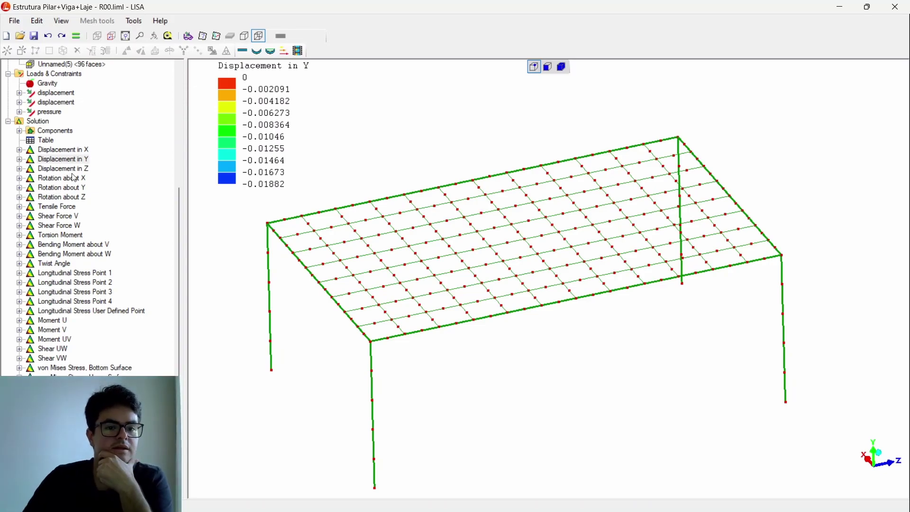
- Show the model shaded without mesh lines and review the displacement results in X, Y and Z
left_click(83, 171)
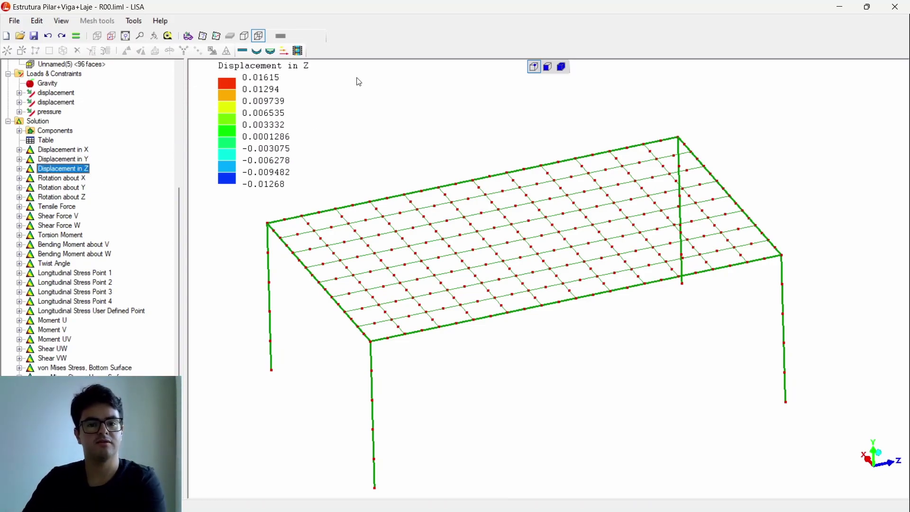
left_click(250, 39)
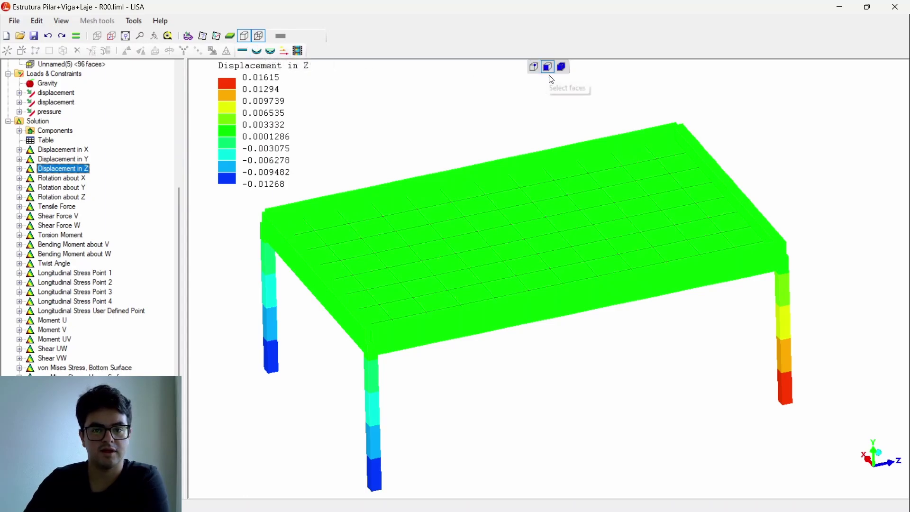
left_click(259, 36)
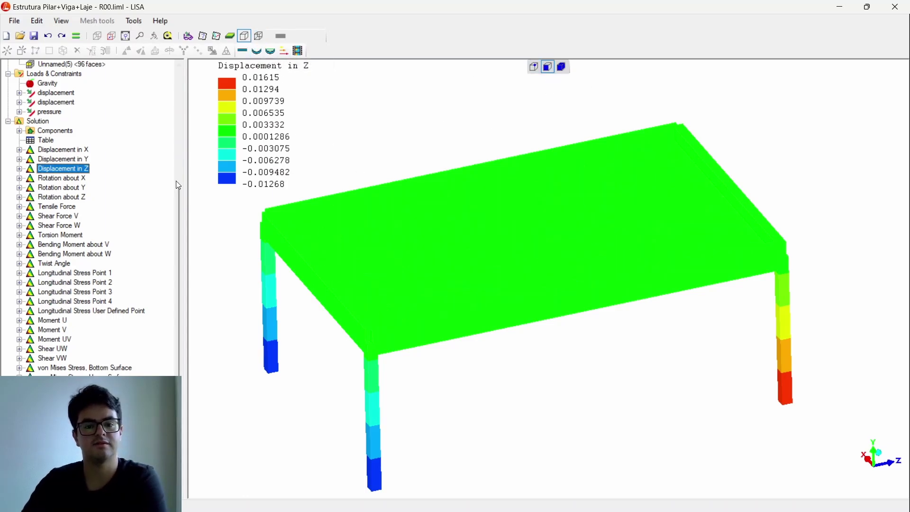
left_click(80, 149)
left_click(79, 159)
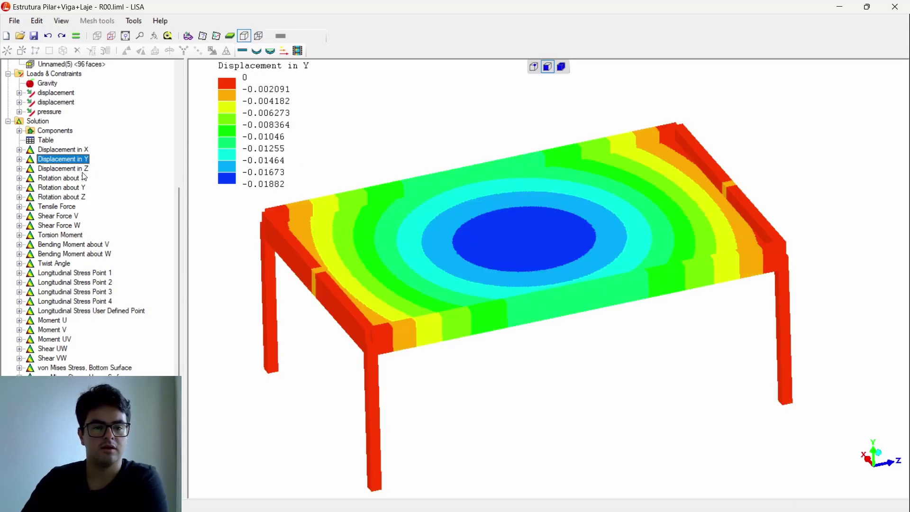
left_click(79, 170)
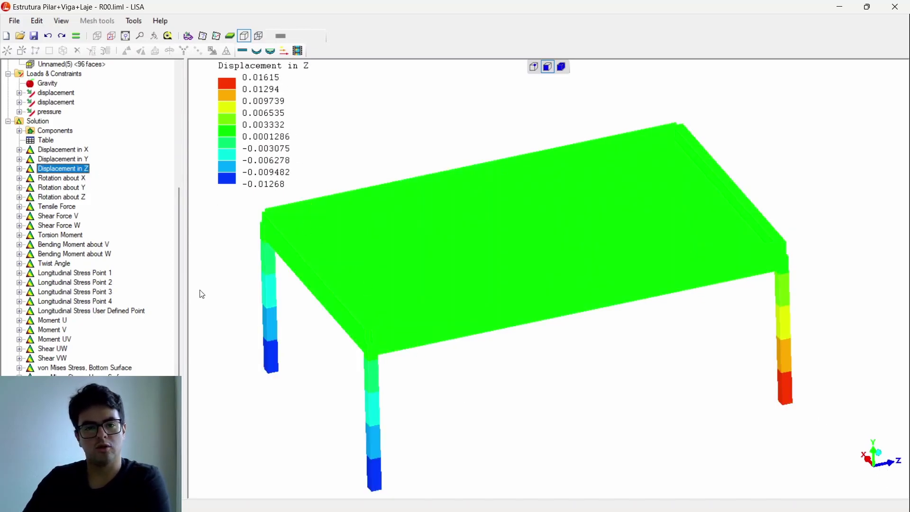
- Review the rotation results about X, Y and Z over the whole structure
left_click(50, 179)
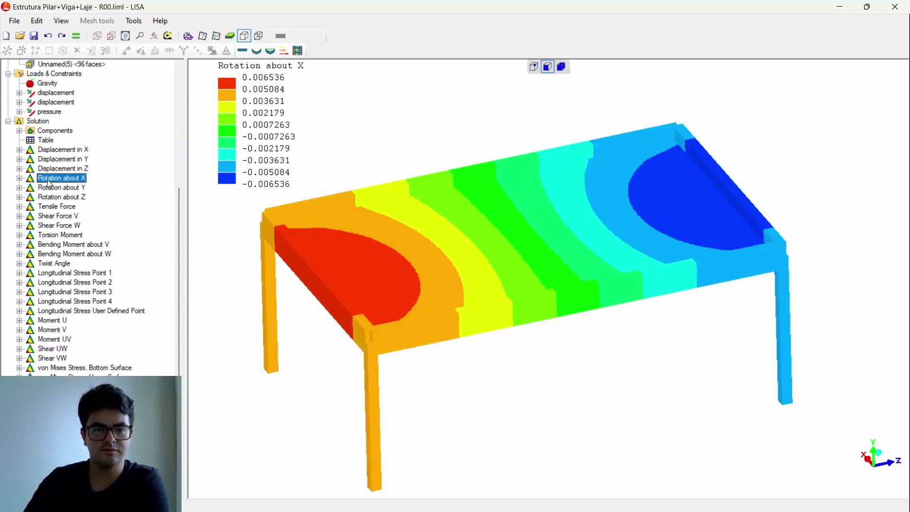
left_click(59, 189)
left_click(62, 198)
left_click(62, 188)
left_click(62, 179)
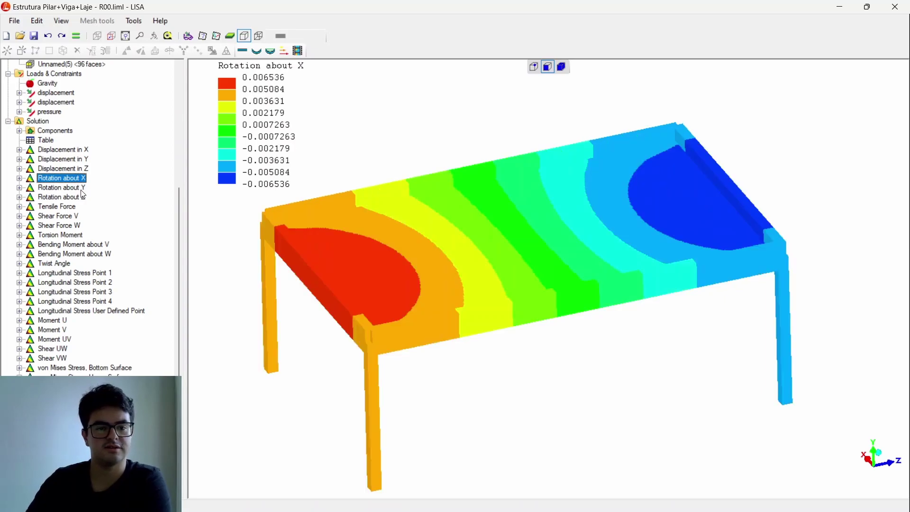
left_click(83, 189)
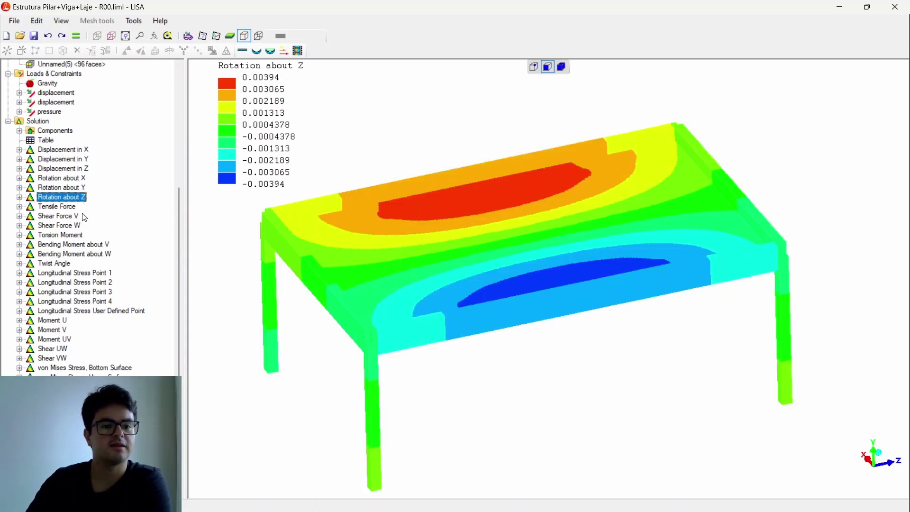
- Display the tensile force in the beams and columns and compare it with the Y reaction forces at the supports
left_click(73, 206)
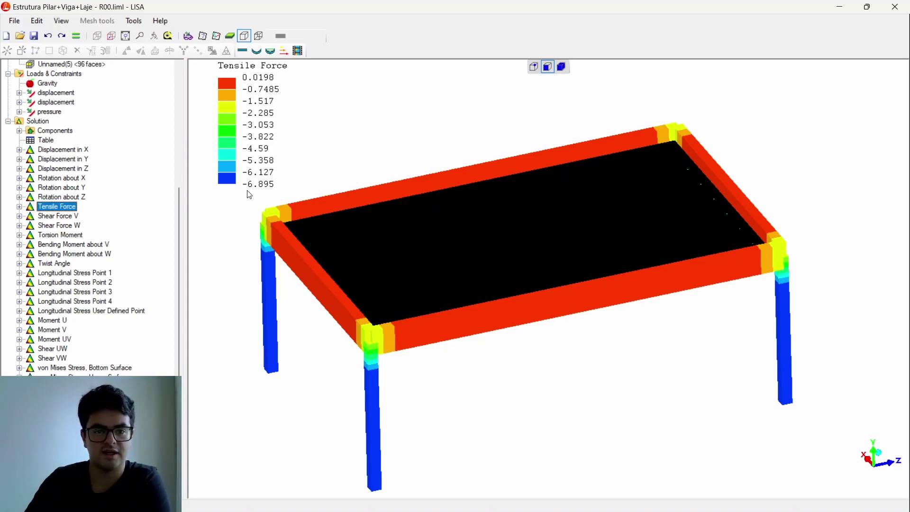
middle_click_drag(286, 229, 287, 208)
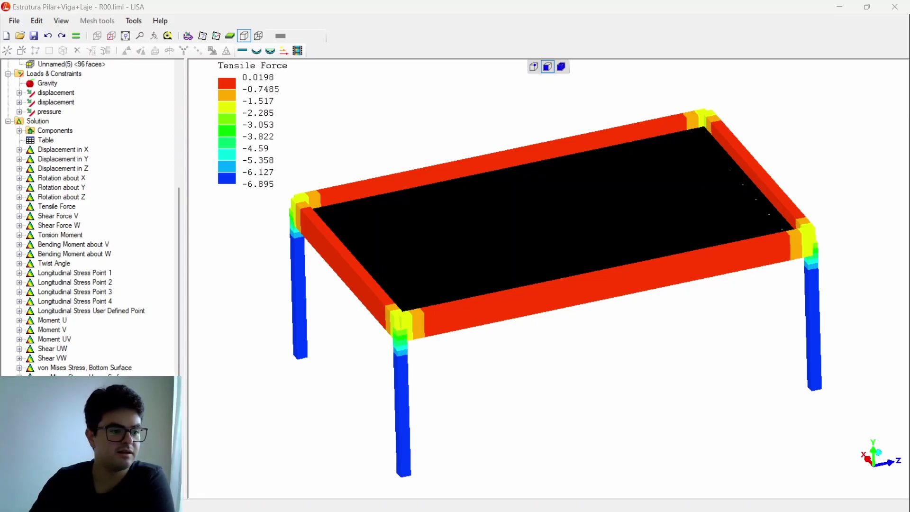
scroll(156, 349, "up", 1)
scroll(157, 349, "down", 1)
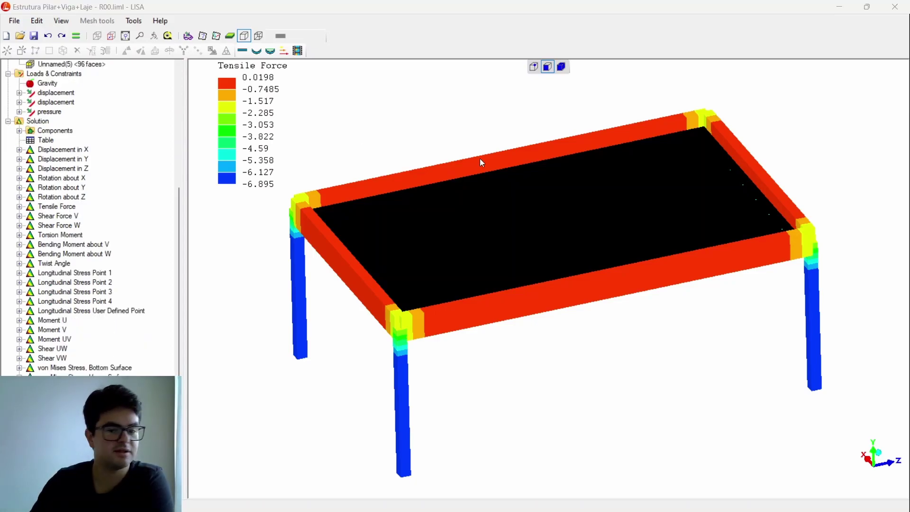
left_click_drag(412, 151, 430, 154)
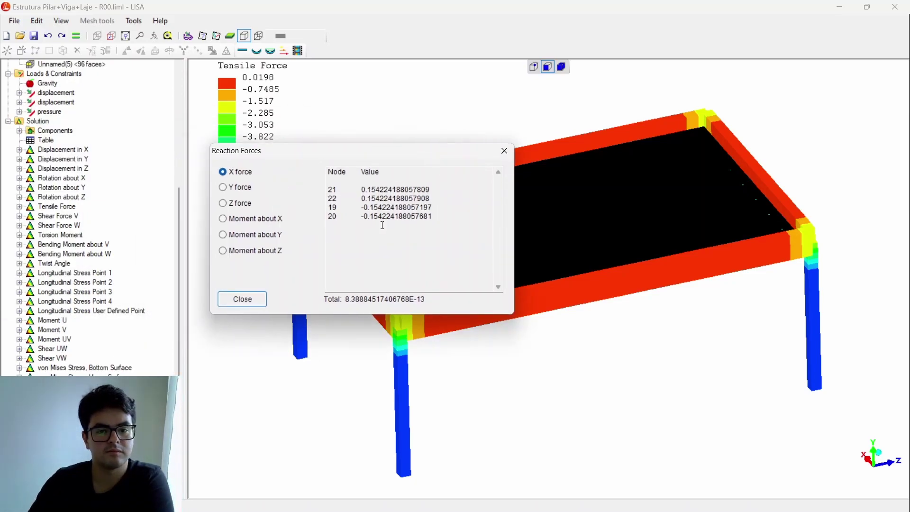
left_click(239, 191)
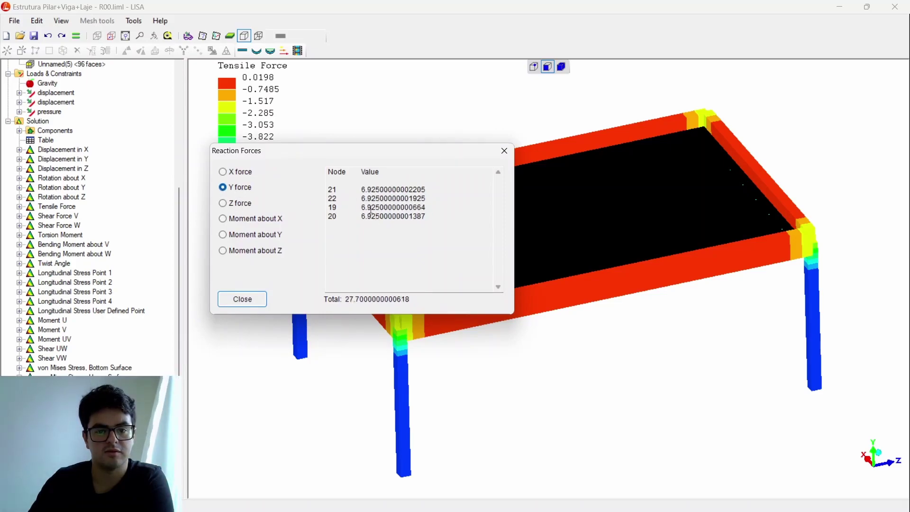
left_click_drag(323, 160, 334, 271)
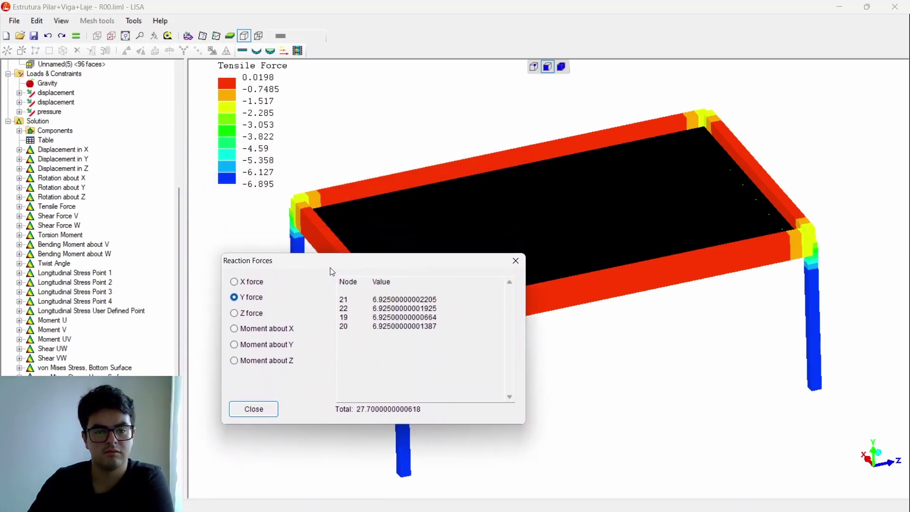
left_click(515, 261)
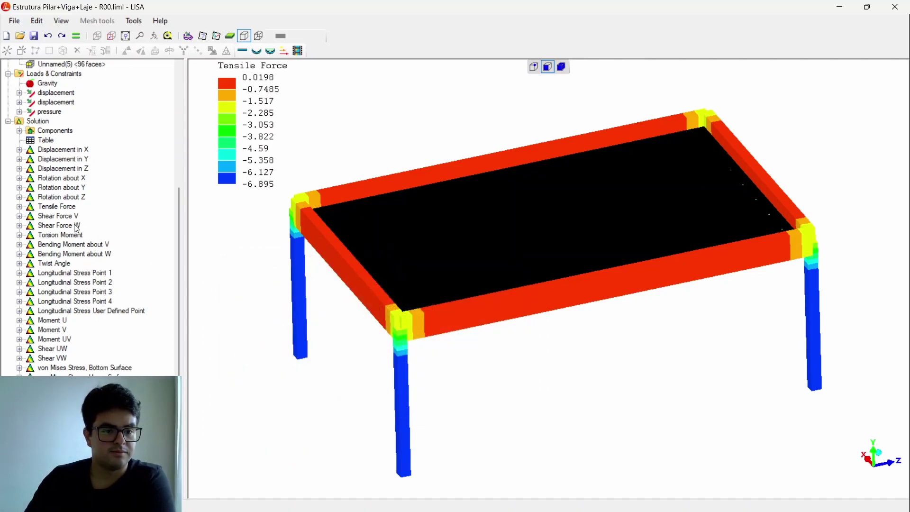
- Display the Shear Force V result on the beams and columns
left_click(66, 217)
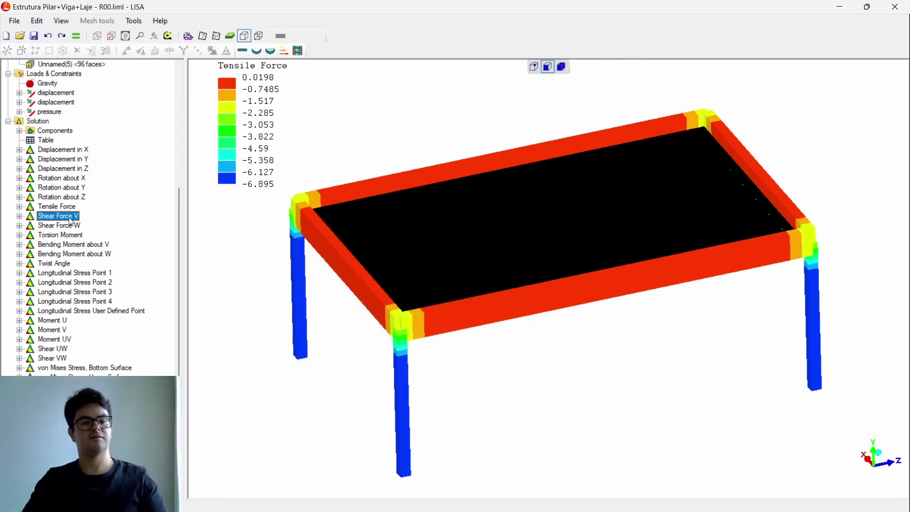
key("Down")
key("Up")
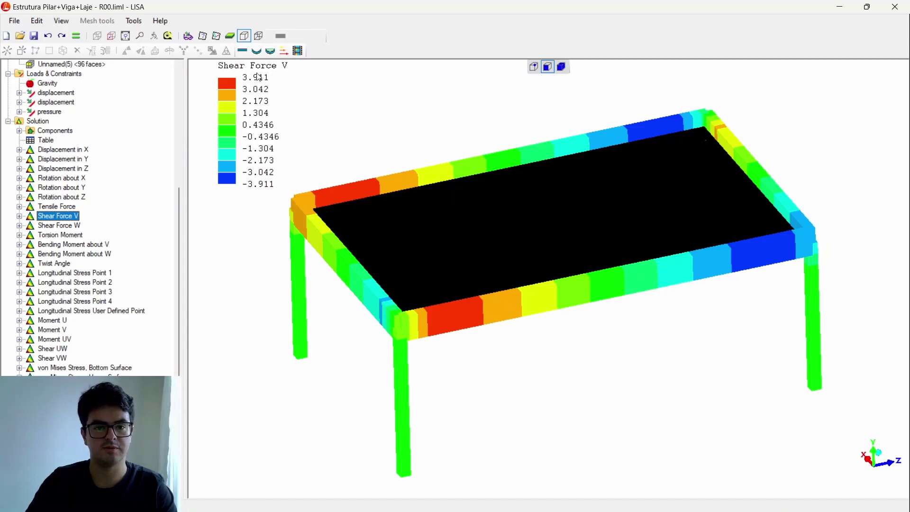
- Show the model as wireframe with the element local axes and examine their orientation around the beam and column corner
left_click(258, 37)
left_click(244, 37)
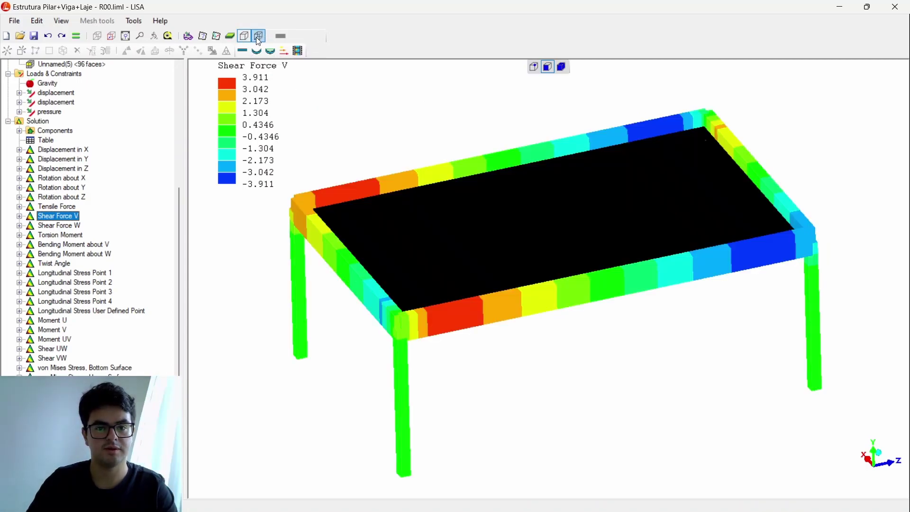
left_click(257, 37)
left_click(242, 37)
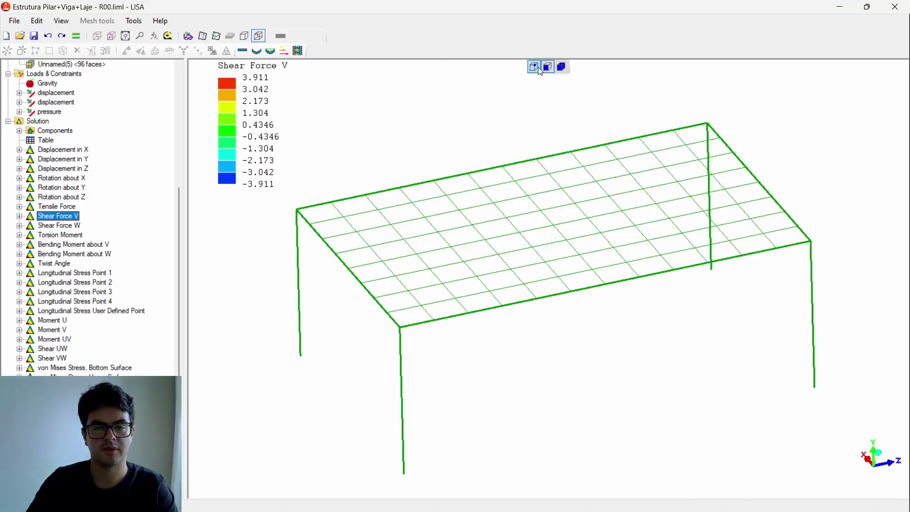
left_click(217, 36)
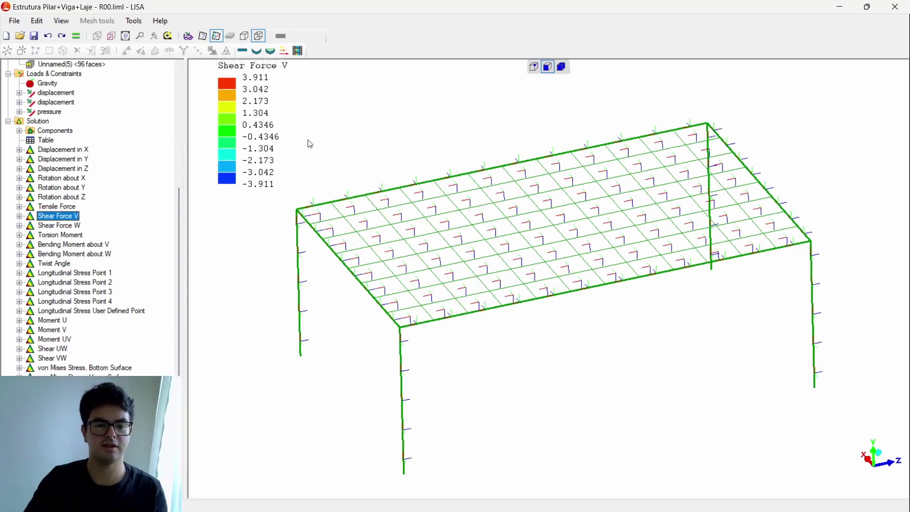
scroll(382, 302, "up", 2)
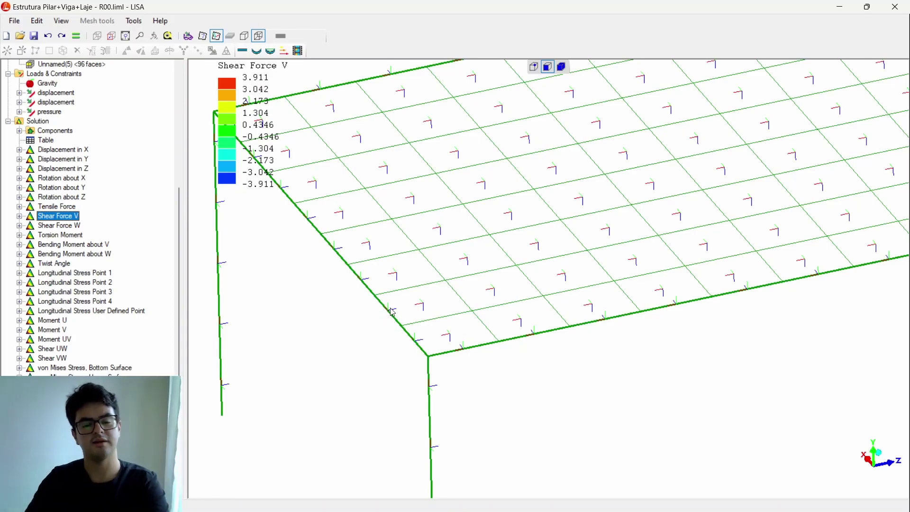
scroll(433, 400, "down", 2)
scroll(430, 277, "up", 3)
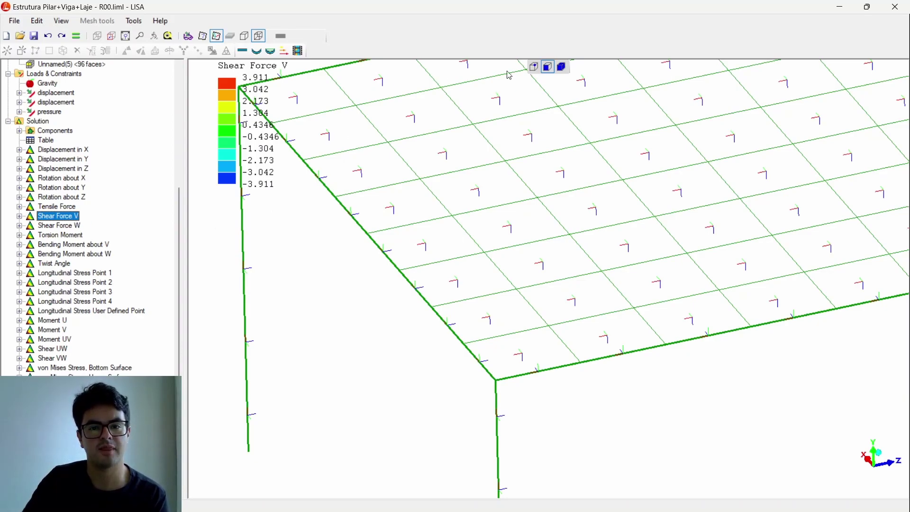
- Turn the shaded display back on to inspect Shear Force V over the frame, and display Shear Force W
left_click(246, 41)
scroll(495, 341, "down", 3)
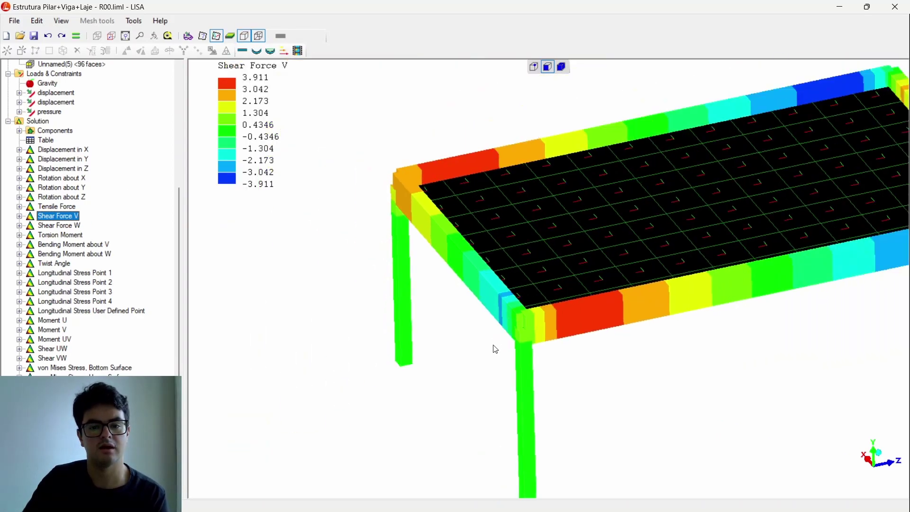
scroll(463, 398, "down", 2)
scroll(782, 256, "up", 1)
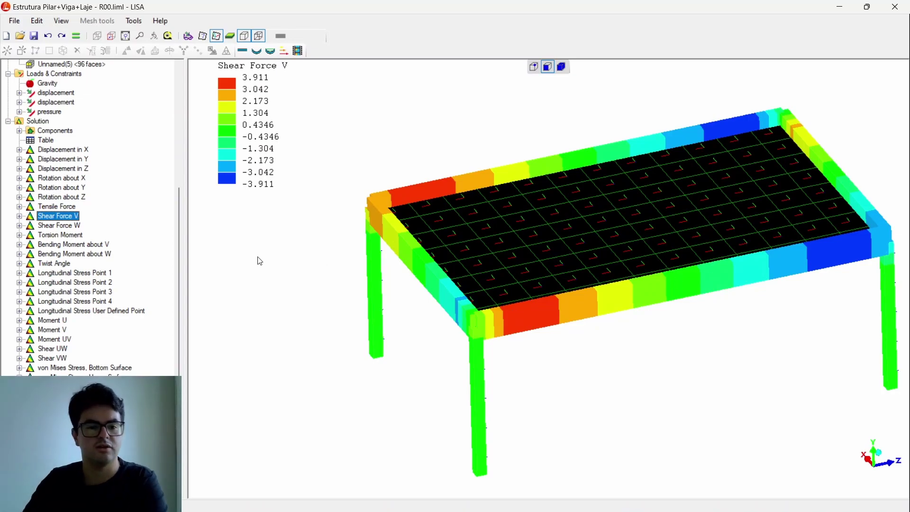
left_click(75, 228)
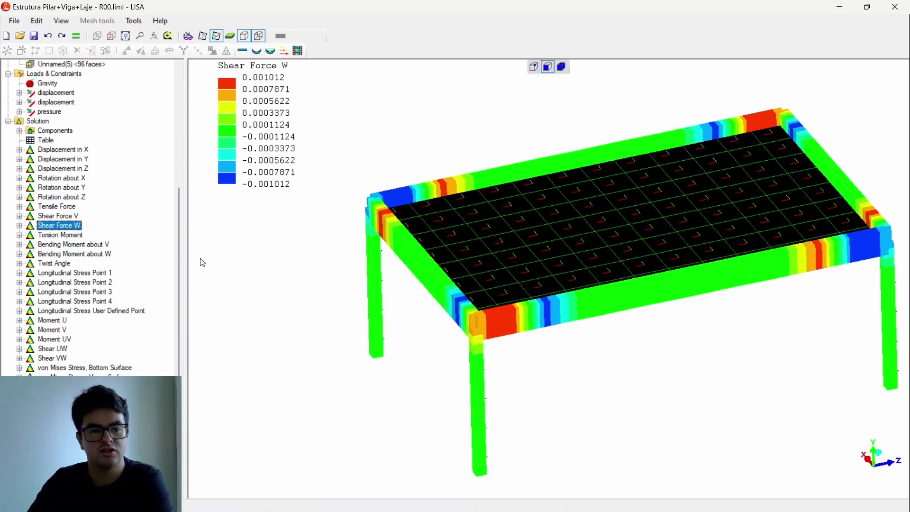
- Display the Torsion Moment, Bending Moment about V and Bending Moment about W results on the beams and columns
left_click(58, 236)
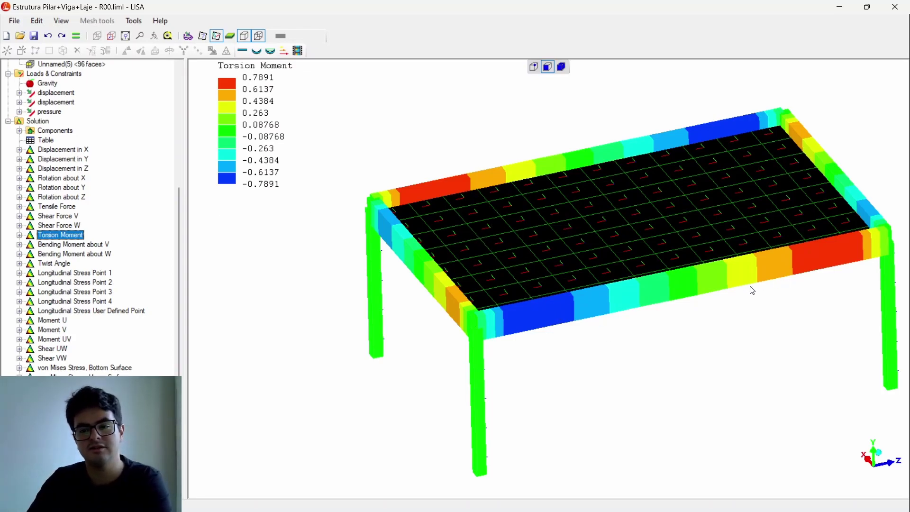
left_click(70, 248)
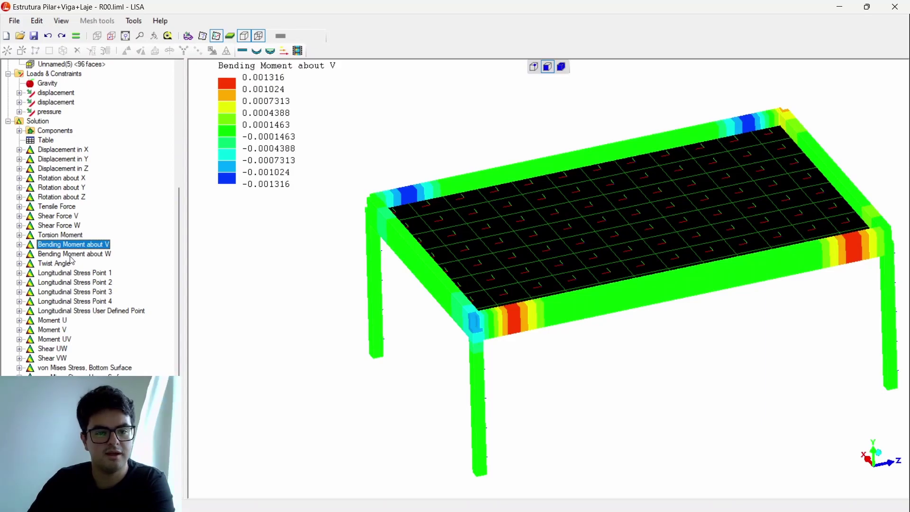
left_click(71, 257)
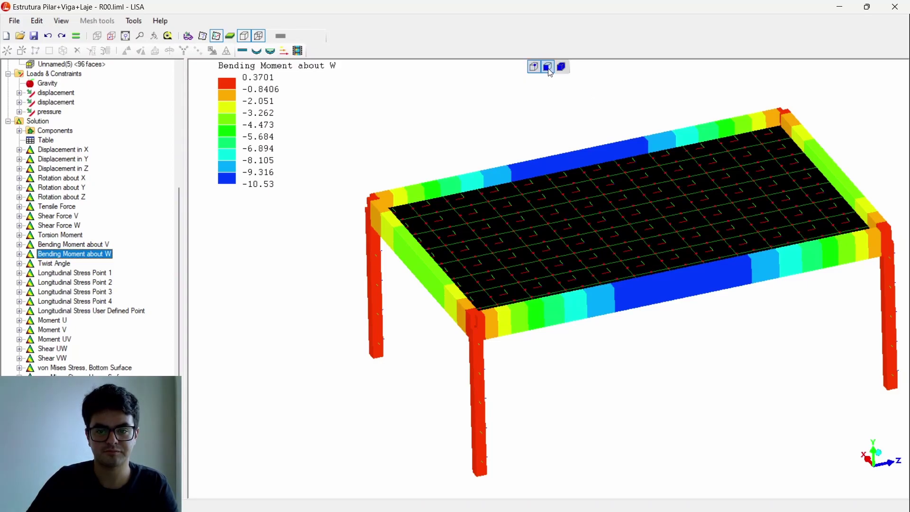
- Show the model as wireframe without element axes and query Bending Moment about W at the long front beam's midspan node
left_click(259, 37)
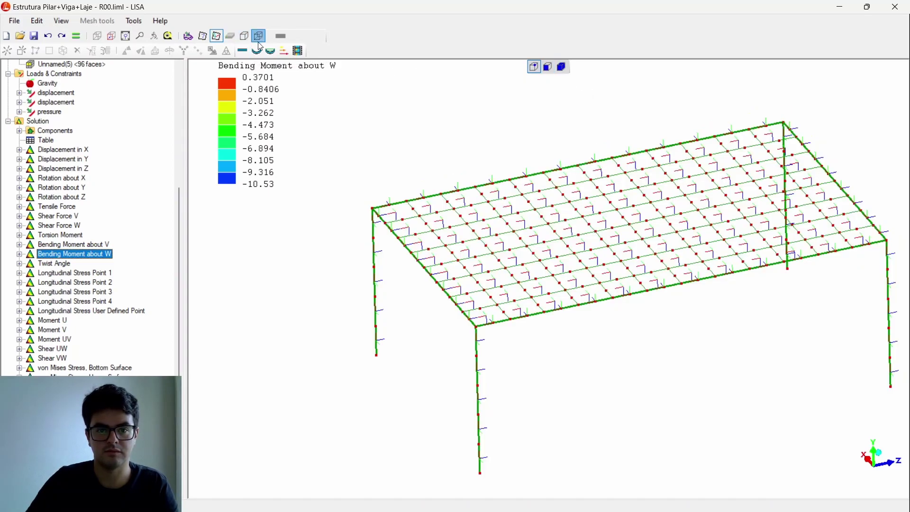
left_click(218, 37)
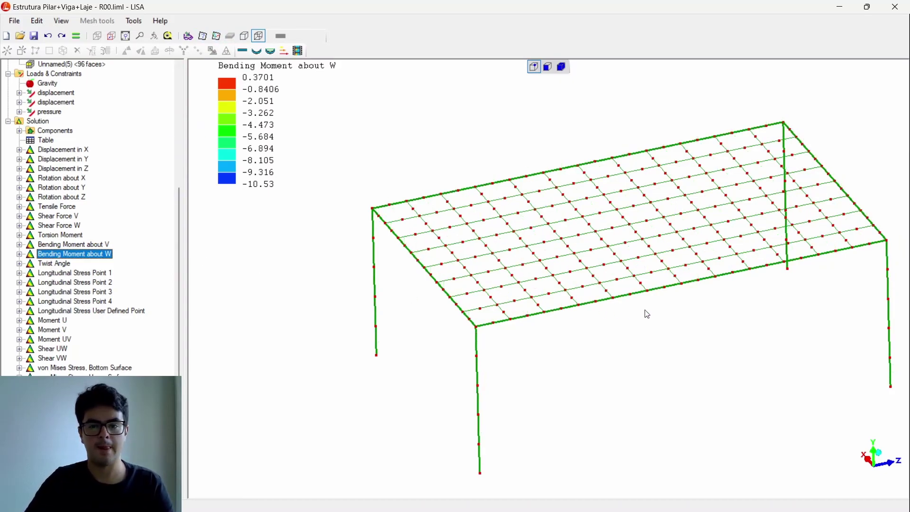
scroll(684, 286, "up", 5)
left_click(682, 285)
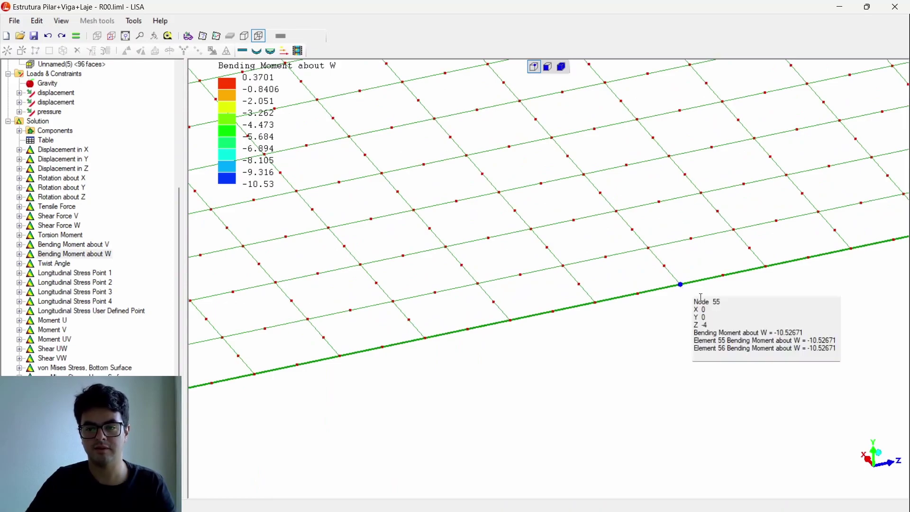
left_click(640, 295)
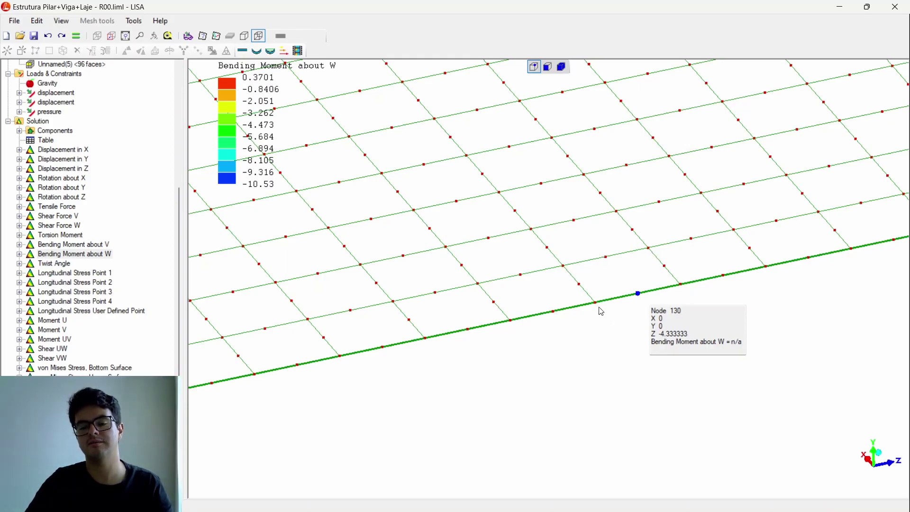
- Compare Bending Moment about W at the next beam-element node with the midspan node of the long front beam
scroll(596, 337, "down", 2)
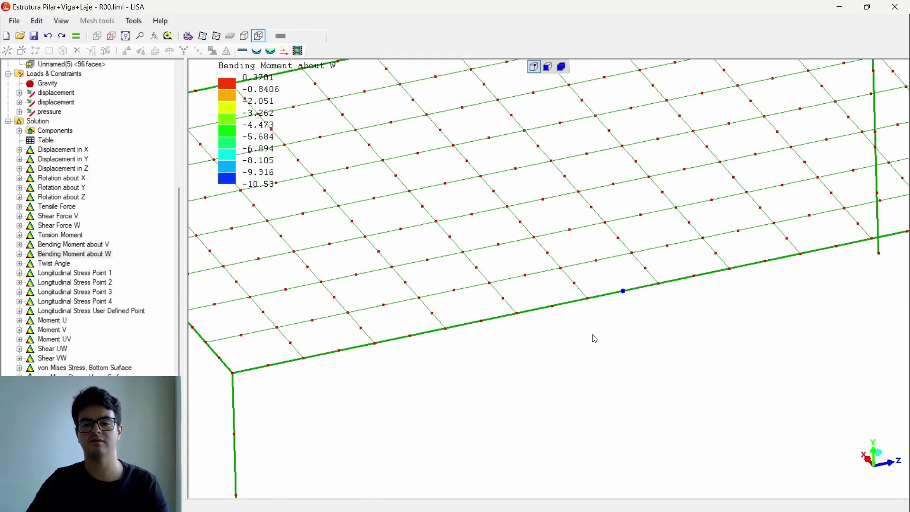
left_click(624, 291)
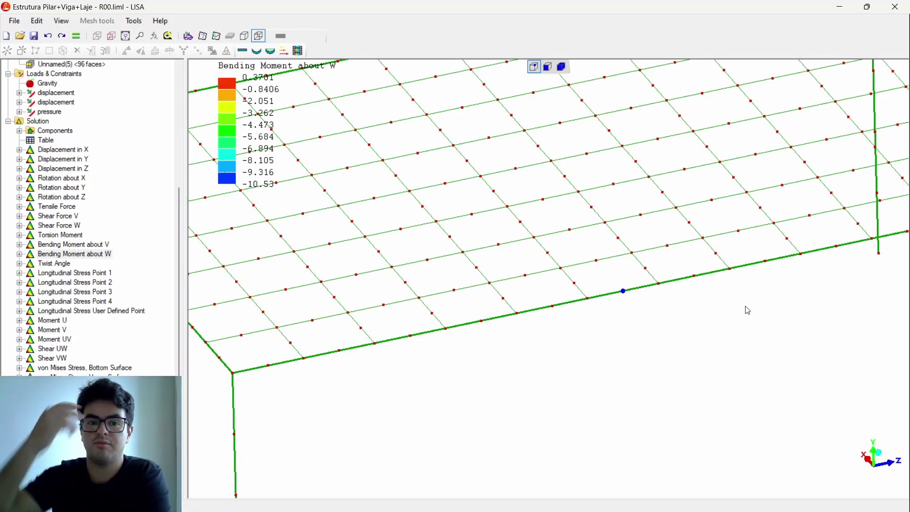
left_click(588, 299)
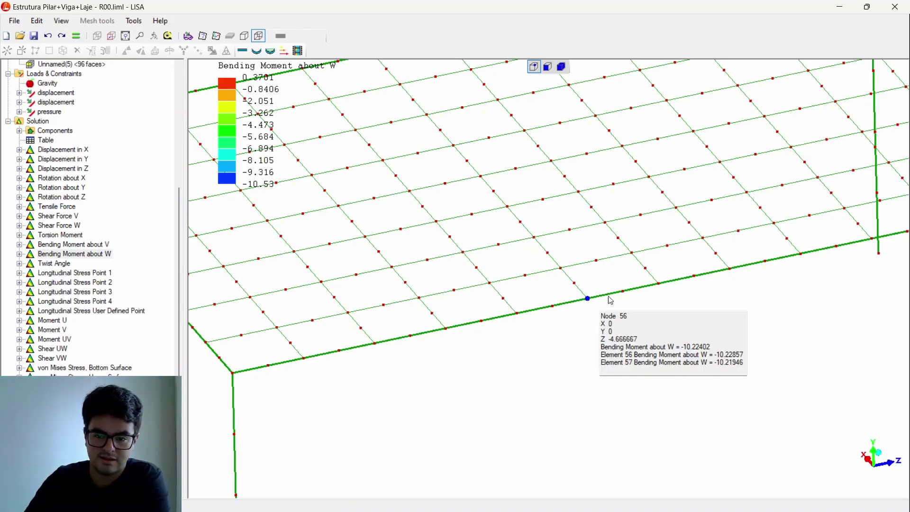
left_click(660, 283)
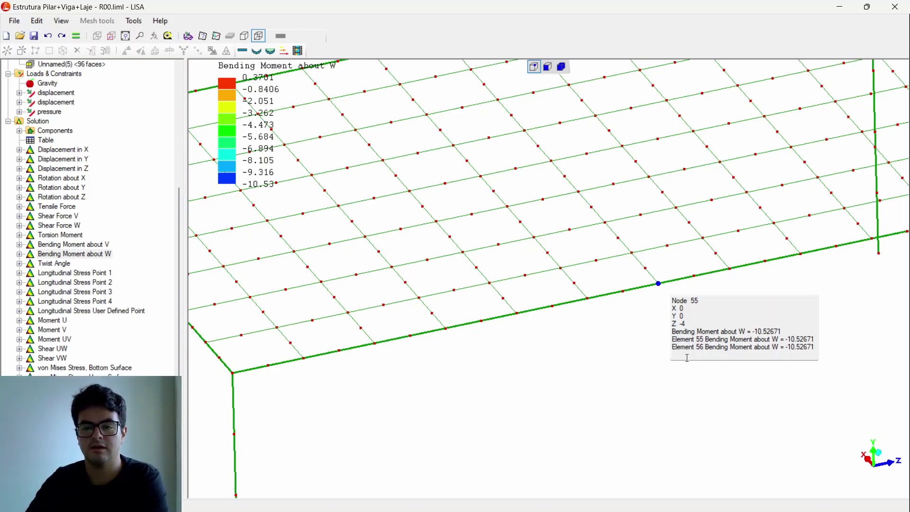
- Turn the shaded display back on with face selection to inspect Bending Moment about W over the whole frame
scroll(688, 360, "down", 4)
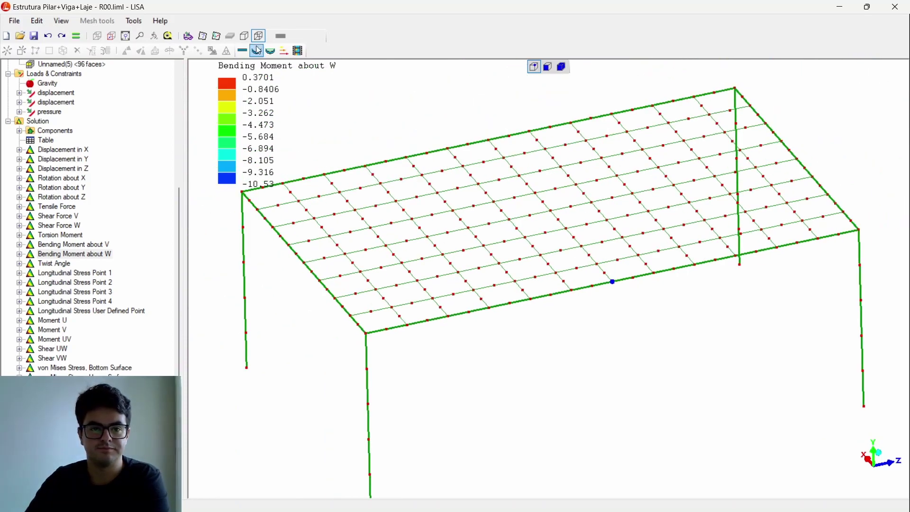
left_click(244, 35)
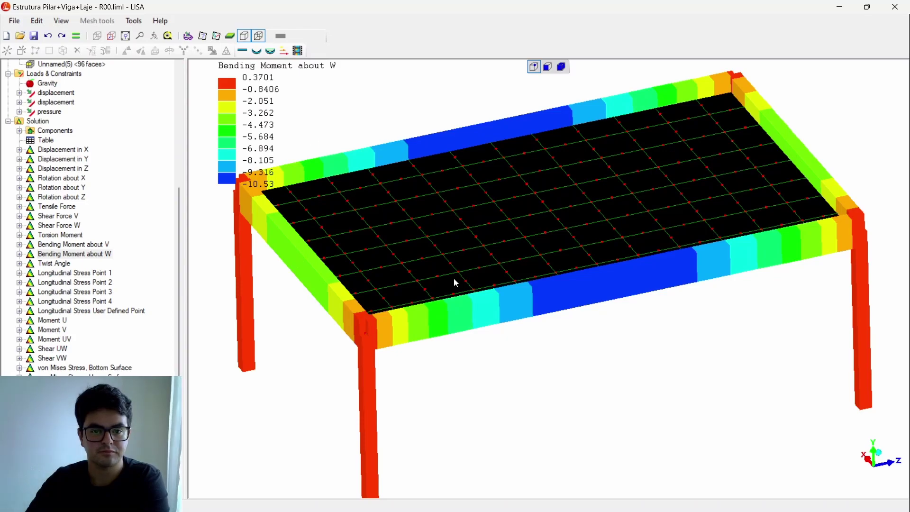
left_click(547, 67)
scroll(569, 318, "down", 1)
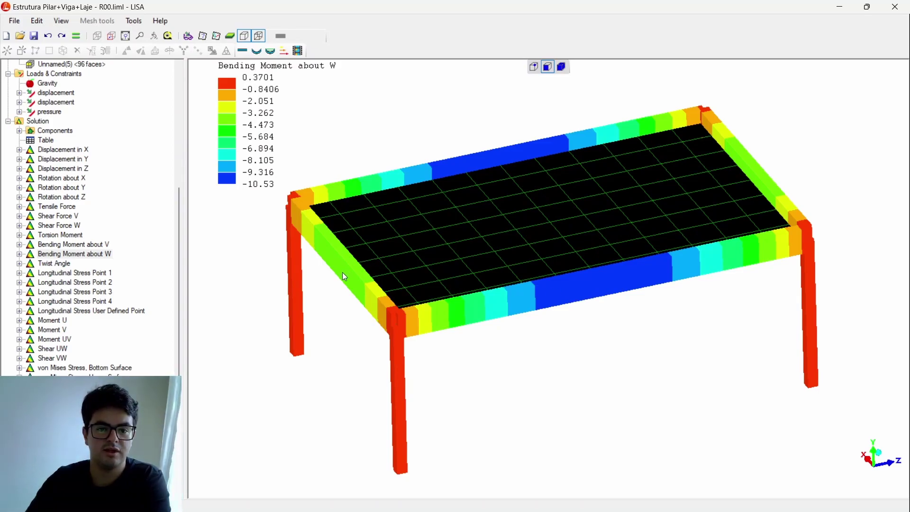
- Return to wireframe with node selection and query Bending Moment about W at the short beam's midspan node
left_click(534, 67)
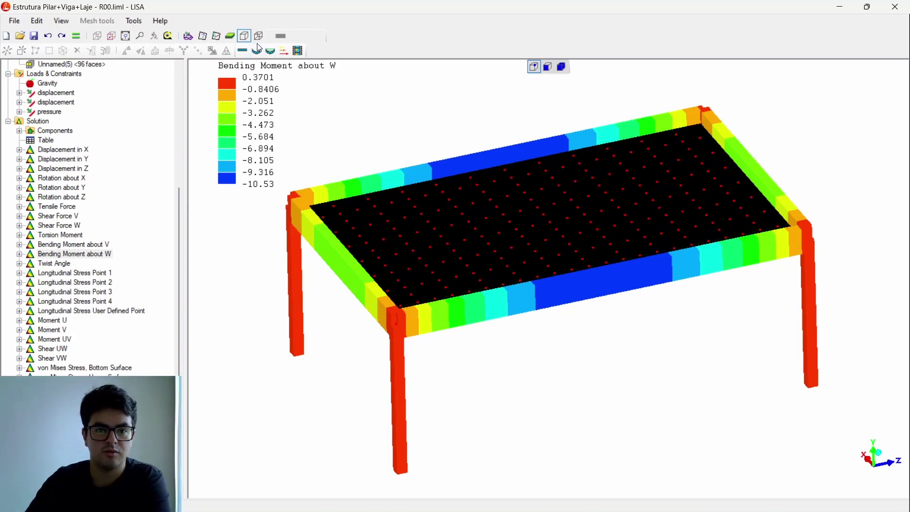
left_click(244, 36)
mouse_move(346, 270)
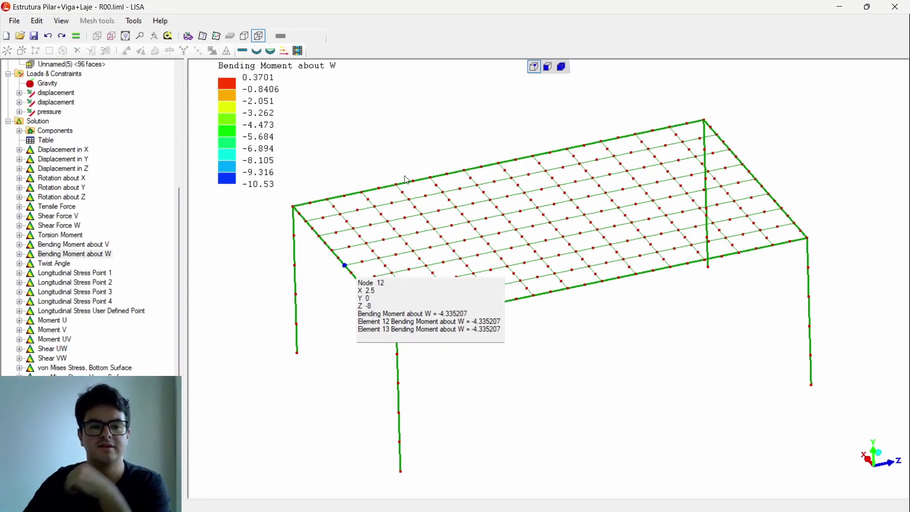
left_click(110, 257)
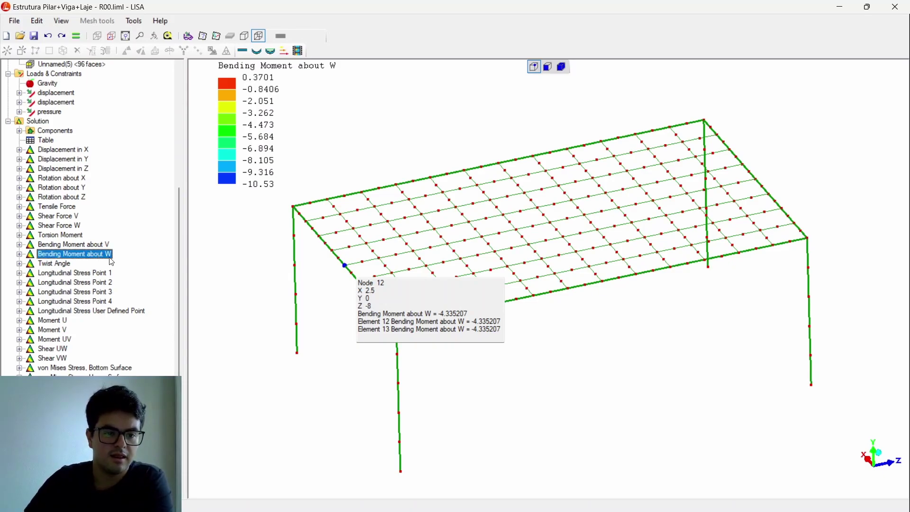
- Restore the shaded display with element edges for the Bending Moment about W result
left_click(245, 37)
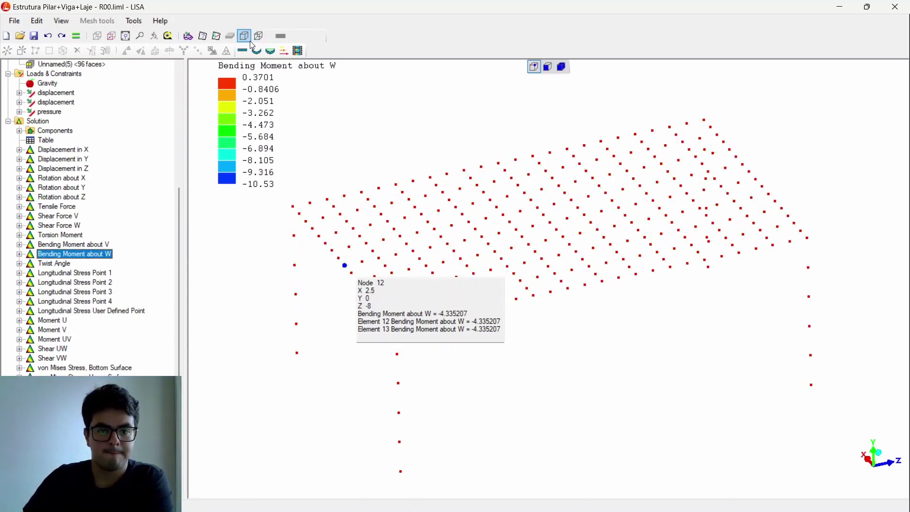
left_click(534, 68)
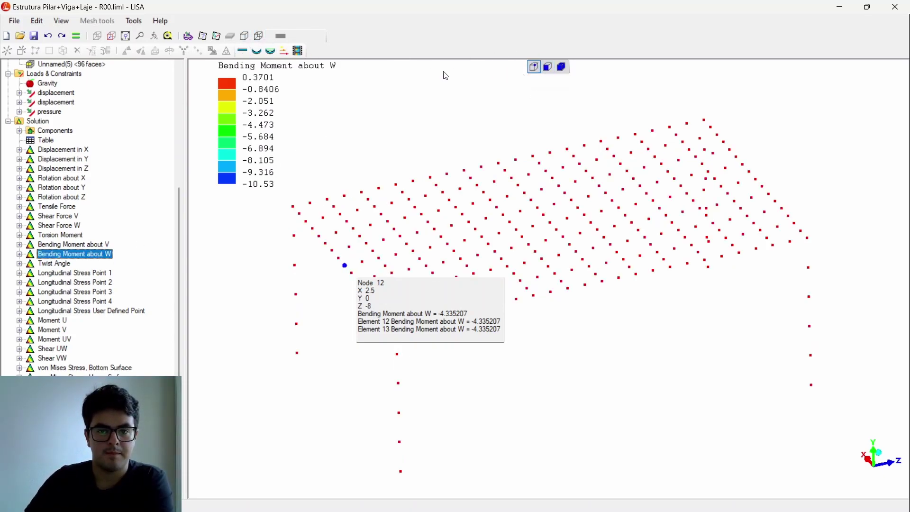
left_click(258, 36)
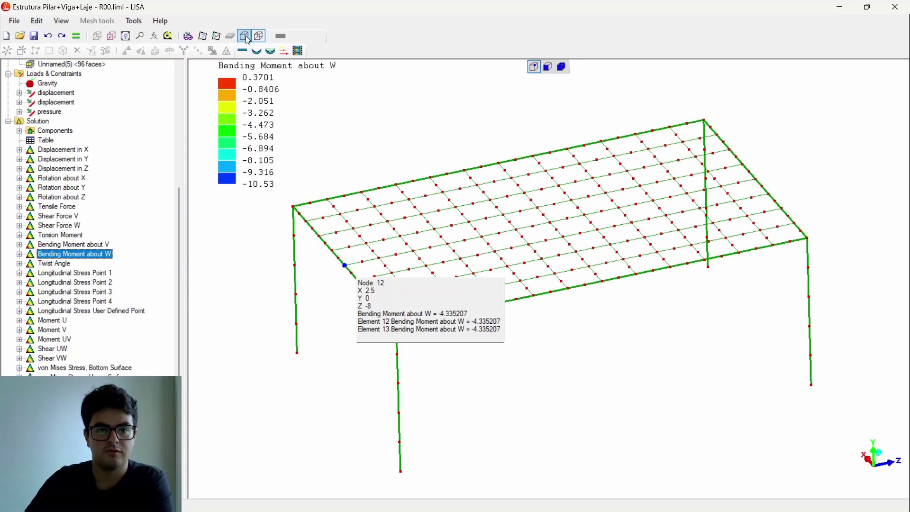
left_click(245, 36)
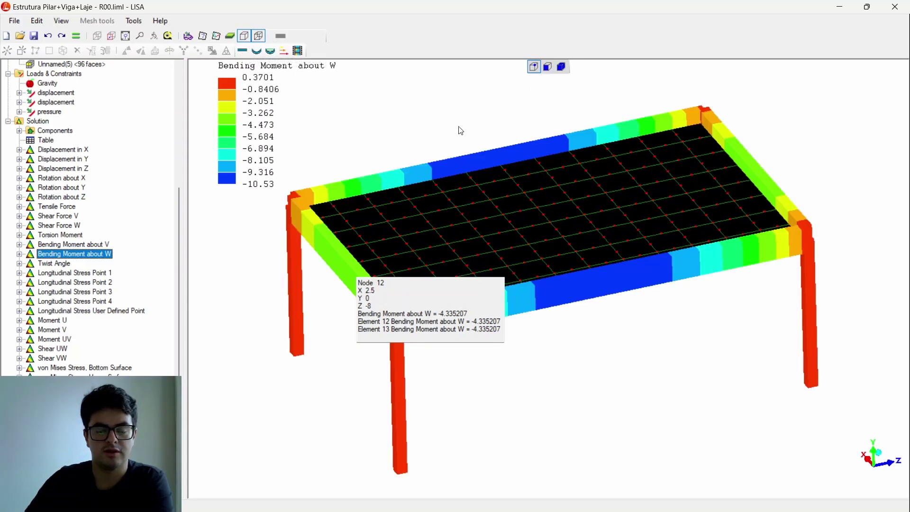
- Display the Twist Angle result, followed by Longitudinal Stress Point 1 and Longitudinal Stress Point 2
left_click(60, 265)
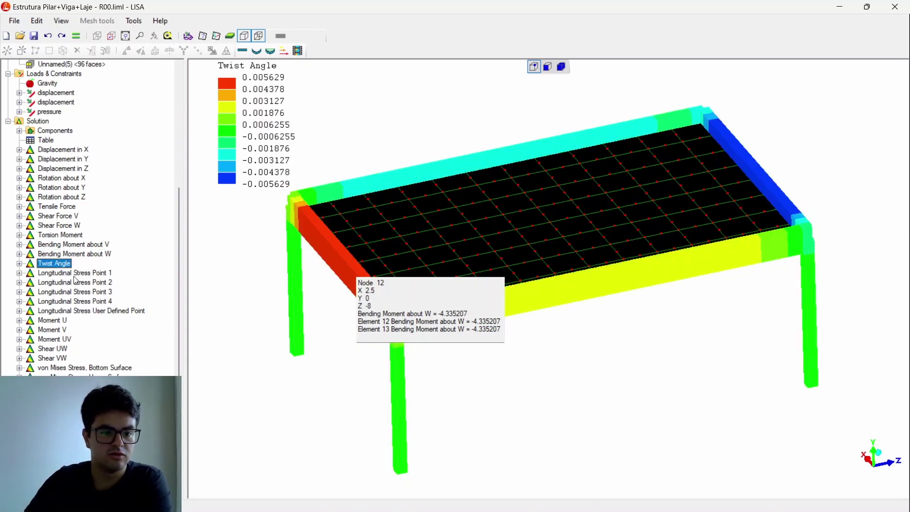
left_click(85, 274)
left_click(86, 285)
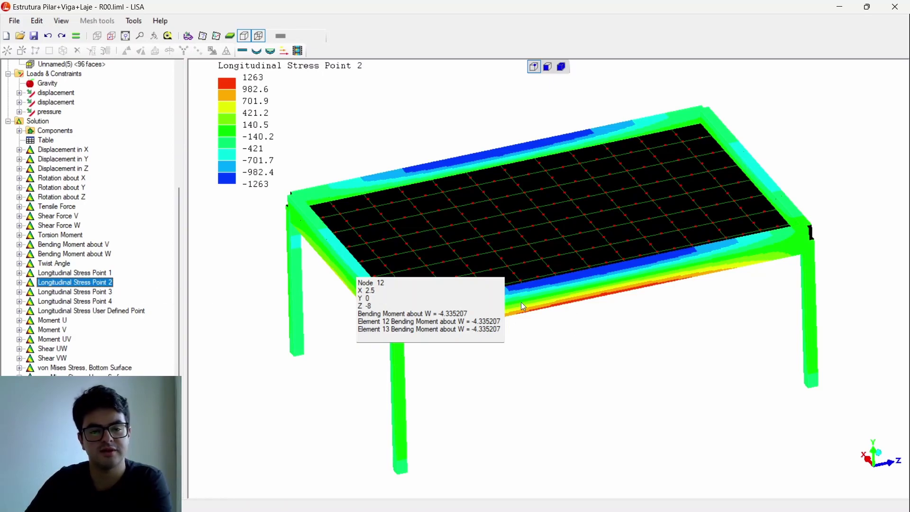
- Clear the node selection and examine how Longitudinal Stress Point 2 varies over the depth of the long beams
left_click(659, 344)
scroll(592, 281, "up", 2)
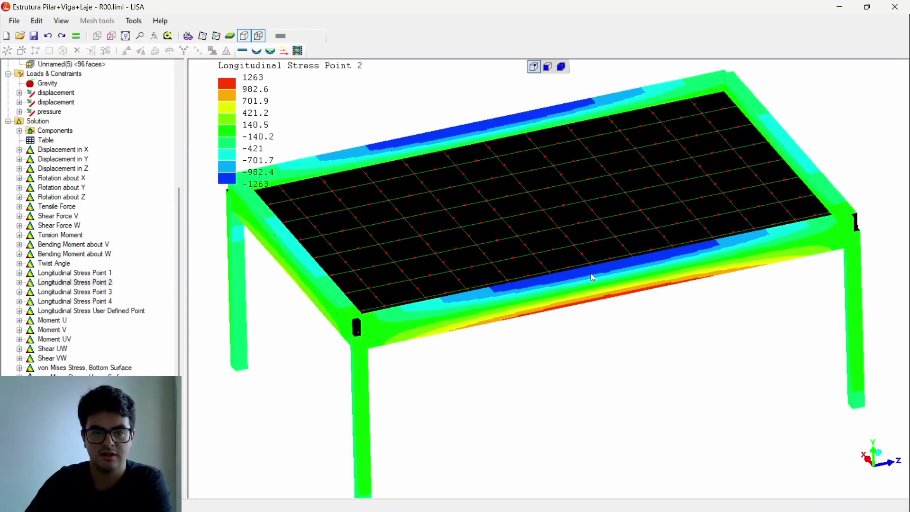
middle_click_drag(592, 274, 561, 231)
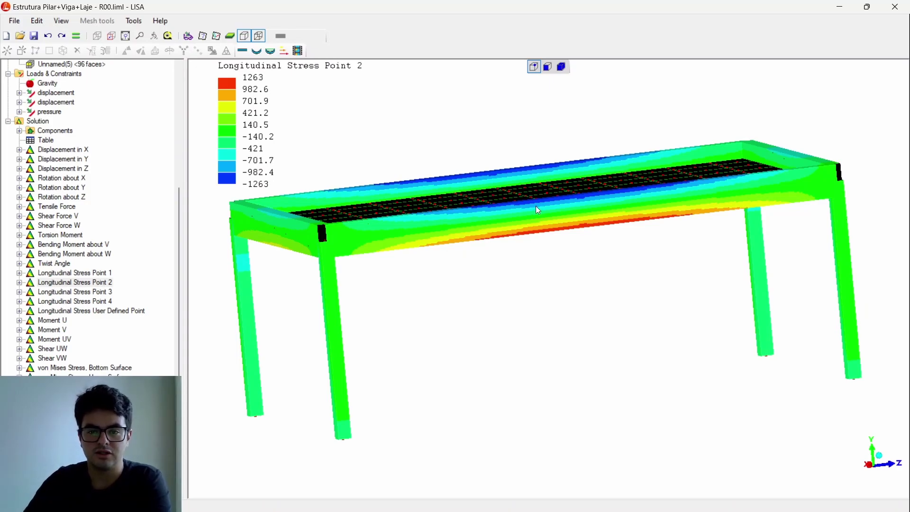
left_click_drag(537, 210, 555, 240)
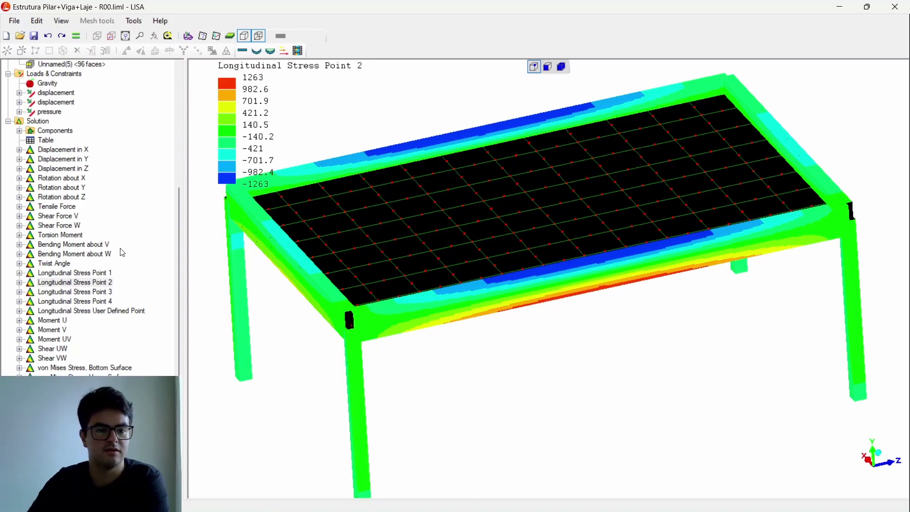
- Compare the longitudinal stress results on the frame, going through Stress Points 1 to 4
left_click(100, 254)
left_click(104, 274)
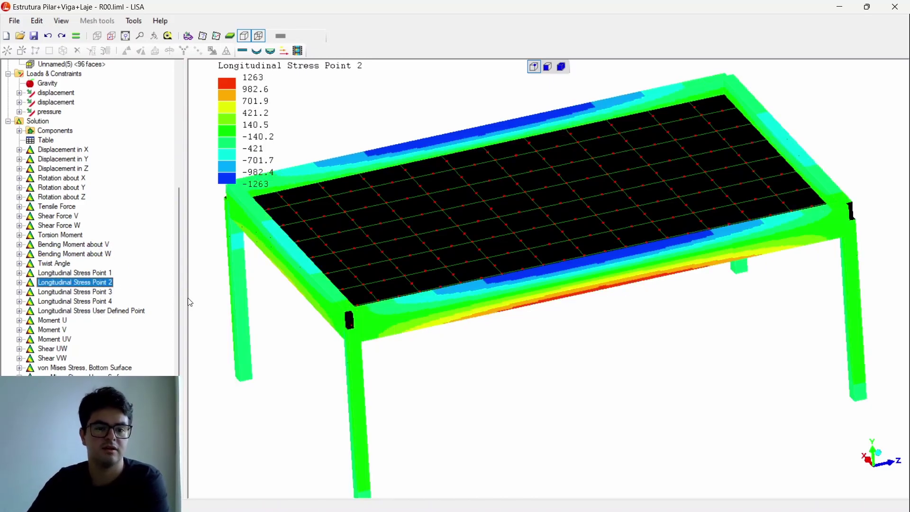
left_click(100, 283)
left_click(100, 292)
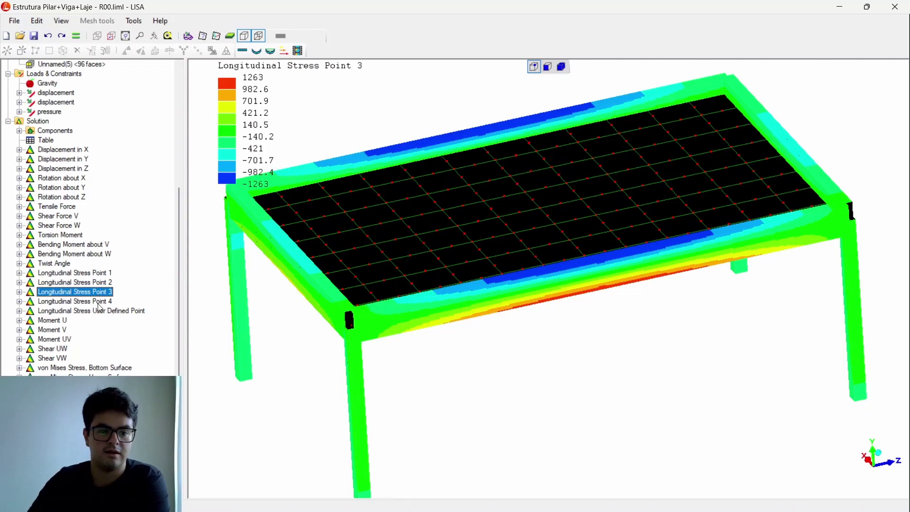
left_click(101, 302)
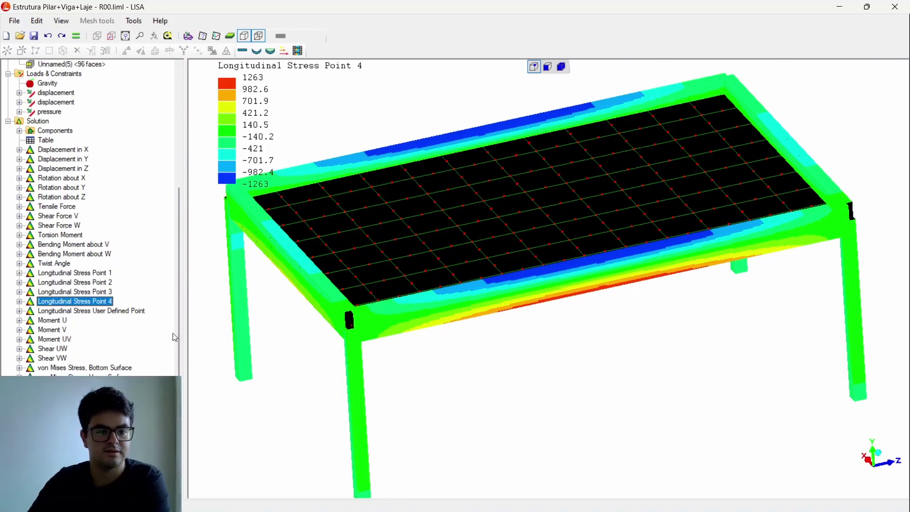
- Display the Moment U result and inspect its distribution over the slab
left_click(55, 322)
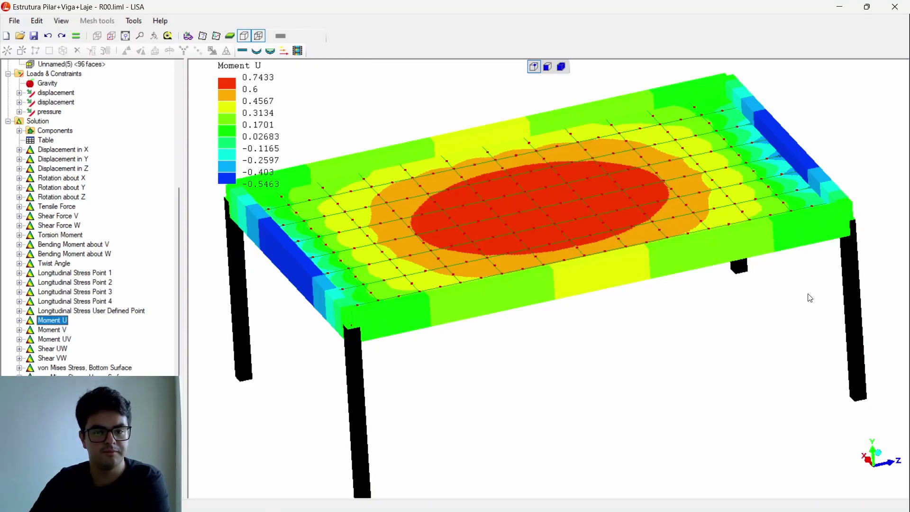
scroll(778, 348, "down", 2)
scroll(741, 151, "up", 2)
scroll(742, 151, "down", 2)
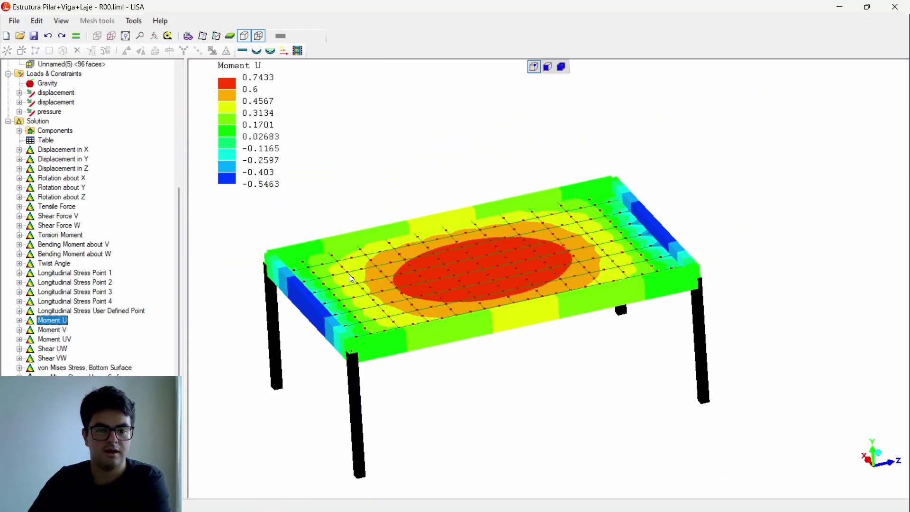
- Show the element local axes over the Moment U result and examine their orientation on the slab
left_click(217, 37)
scroll(436, 258, "up", 6)
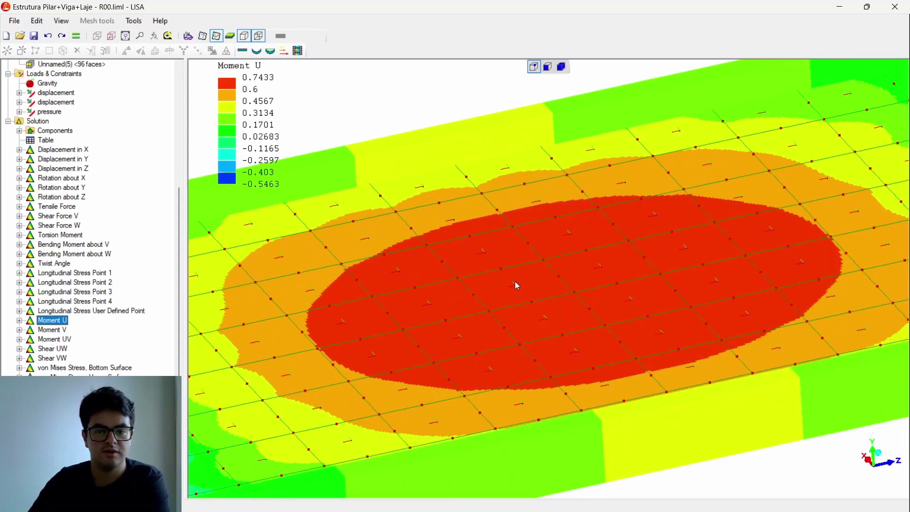
scroll(517, 290, "down", 4)
scroll(521, 299, "up", 2)
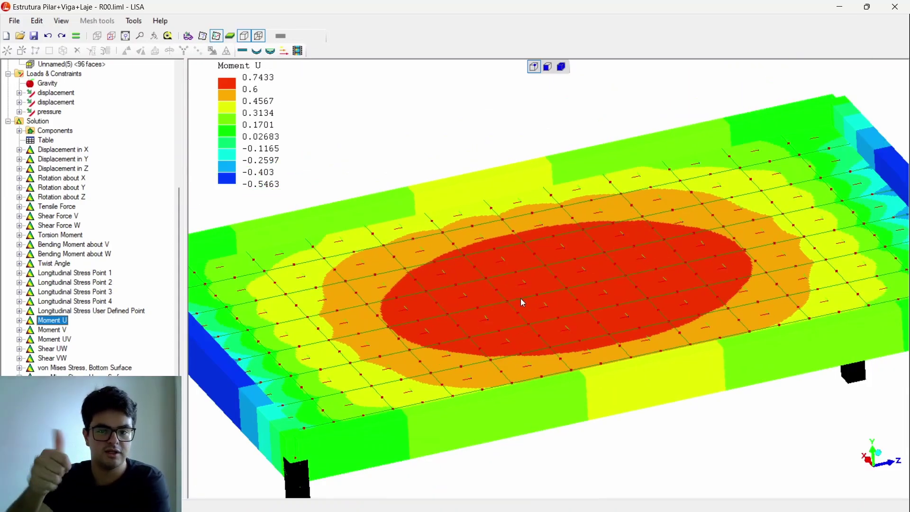
scroll(522, 299, "down", 2)
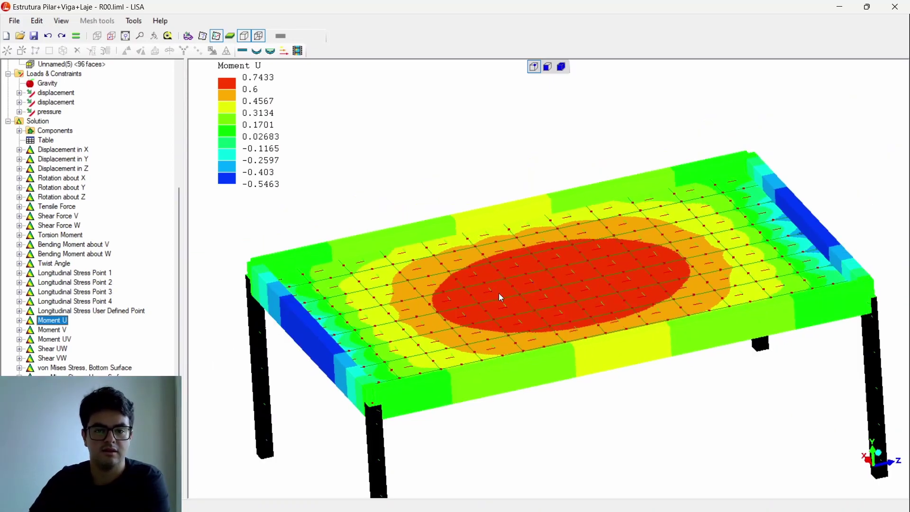
scroll(497, 297, "down", 1)
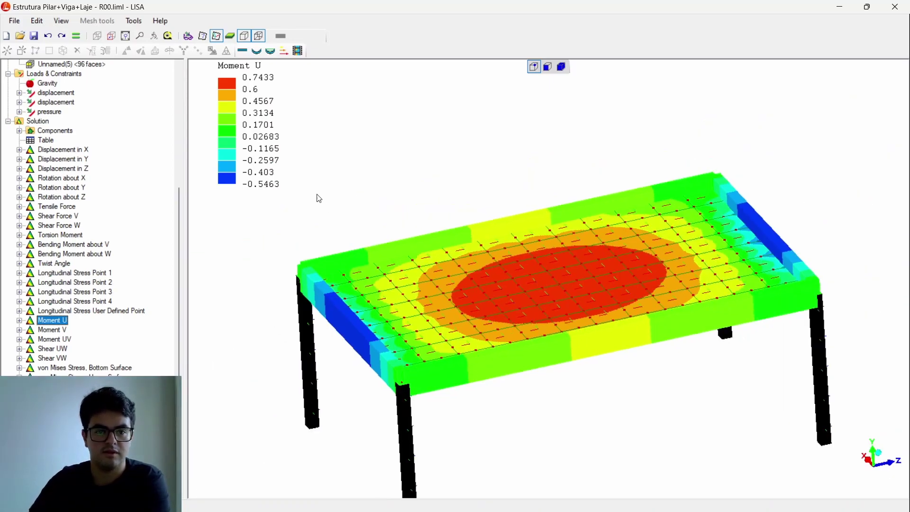
- Inspect the element local axes up close near the slab's short edge with the Moment U result displayed
left_click(218, 36)
scroll(445, 308, "up", 2)
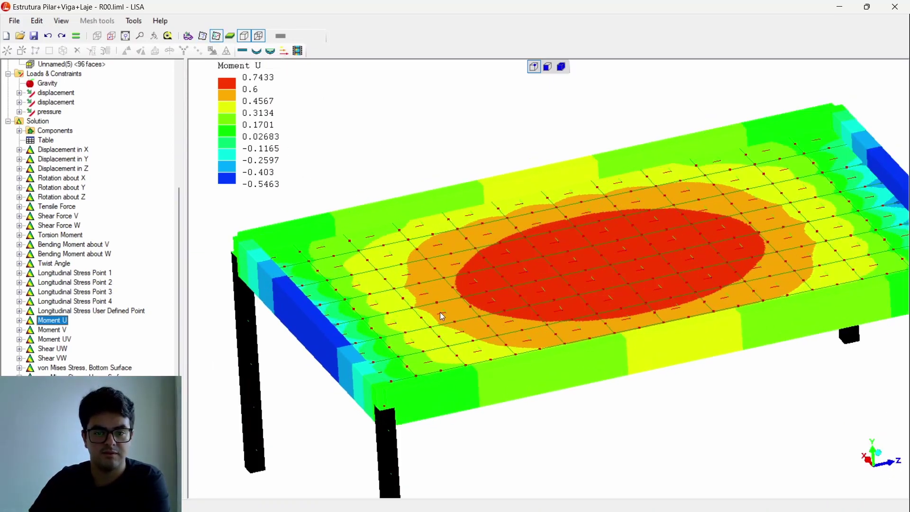
scroll(446, 317, "up", 2)
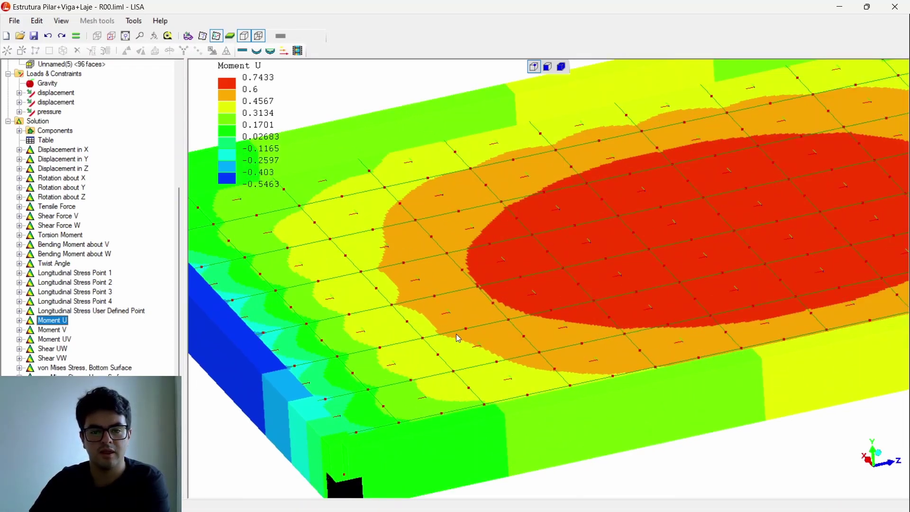
scroll(453, 340, "down", 1)
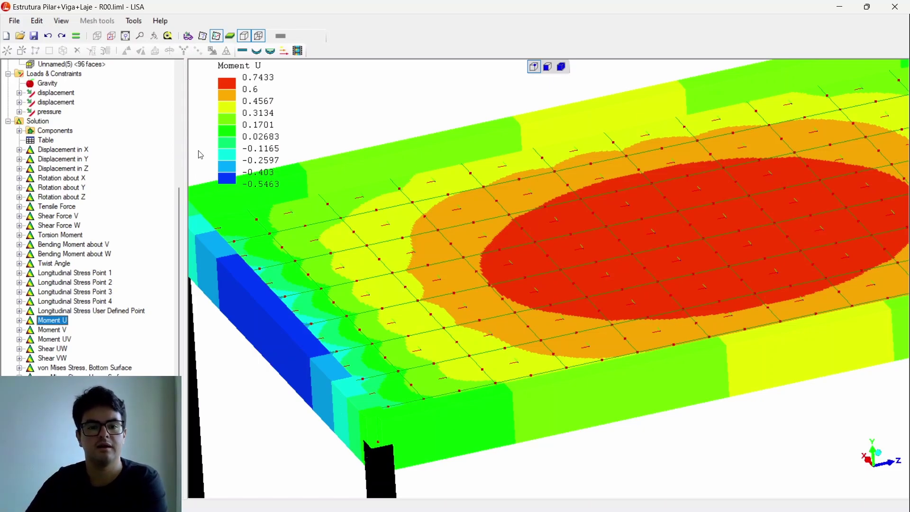
- Hide the element local axes and review the Moment U distribution over the whole slab
left_click(217, 37)
scroll(487, 352, "down", 4)
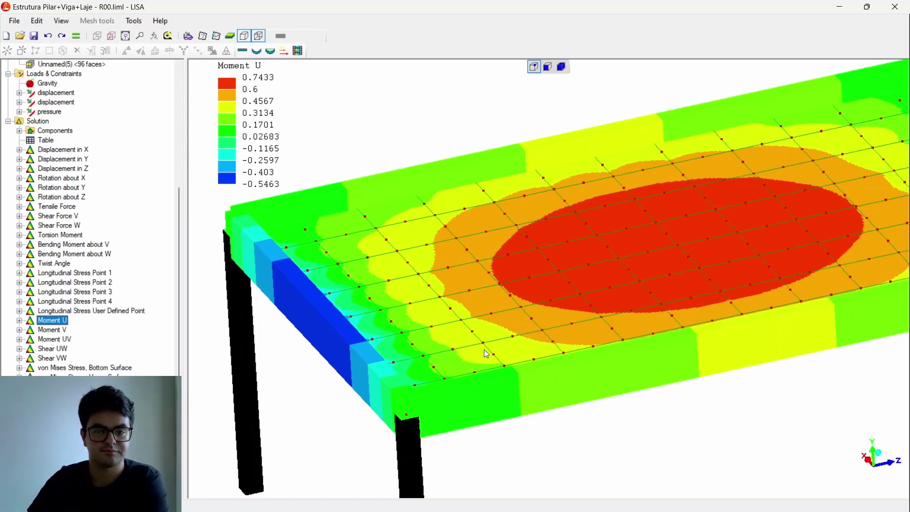
scroll(819, 227, "up", 1)
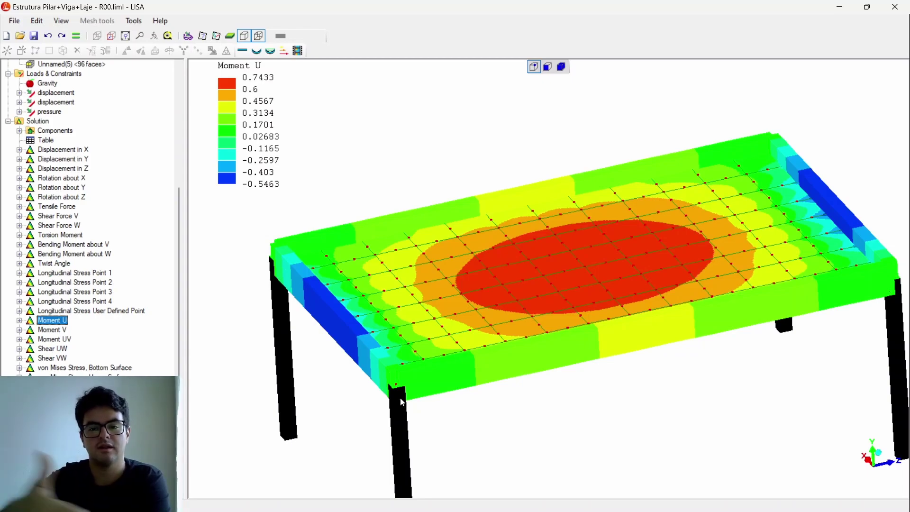
left_click_drag(469, 328, 479, 336)
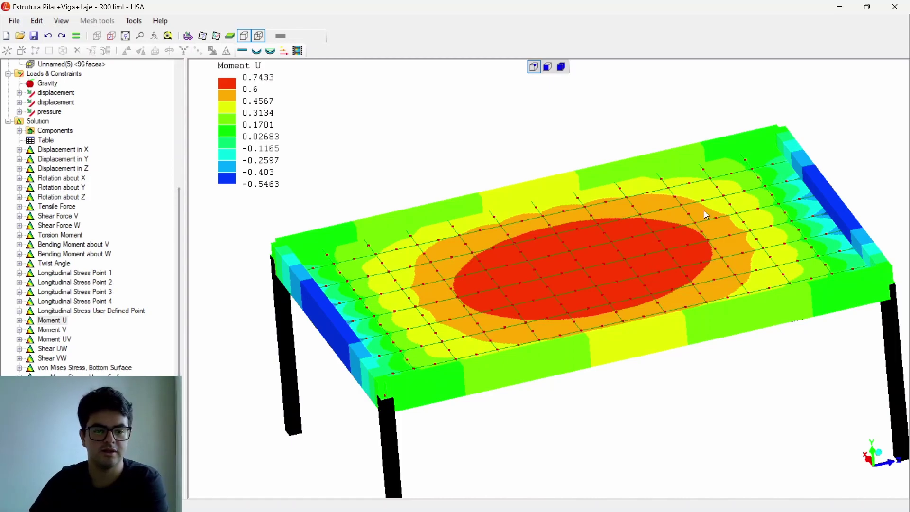
- Display the Moment V result on the slab and compare it with Moment U
key("Down")
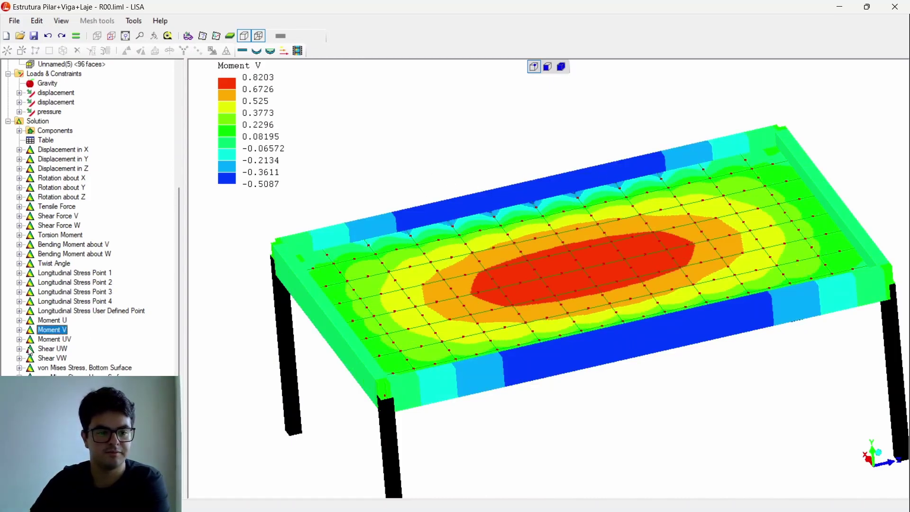
left_click(59, 323)
left_click(60, 329)
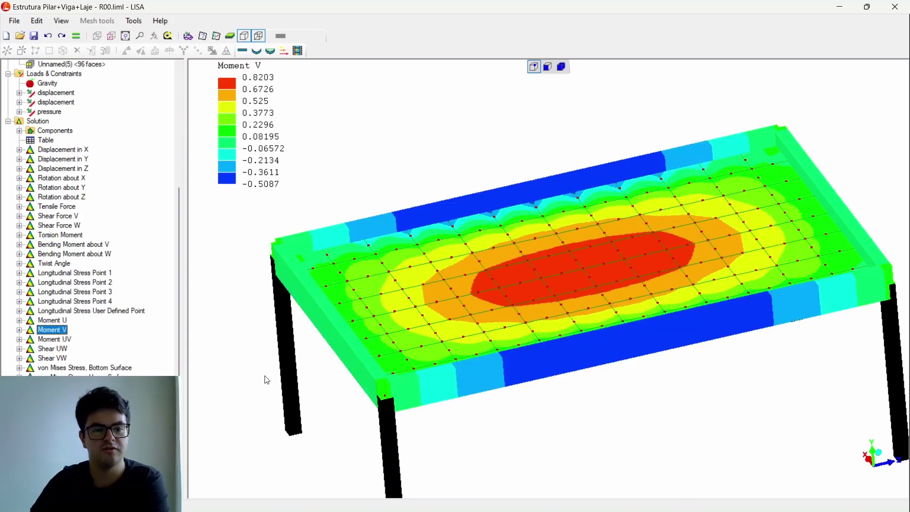
- Go through the Moment UV and Shear UW results, ending on the von Mises Stress, Bottom Surface result for the slab
left_click(56, 339)
left_click(54, 350)
left_click(57, 368)
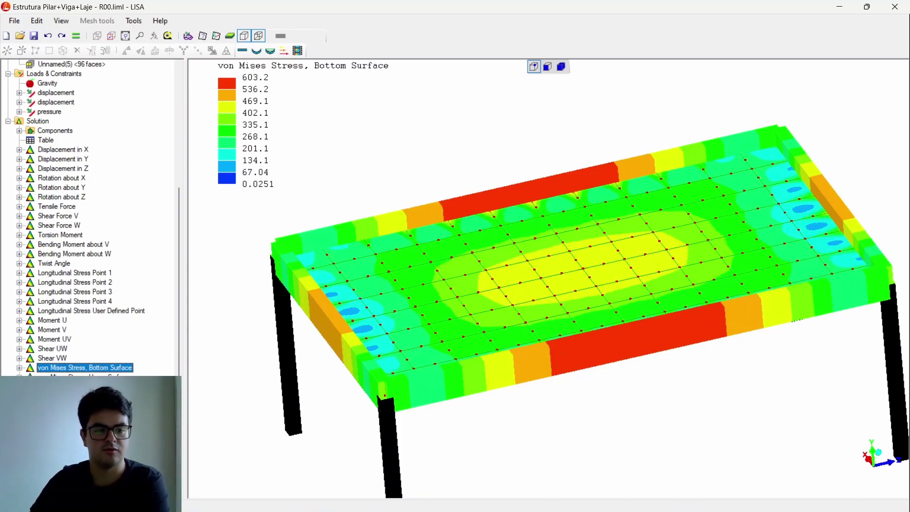
scroll(90, 218, "up", 1)
scroll(90, 219, "down", 1)
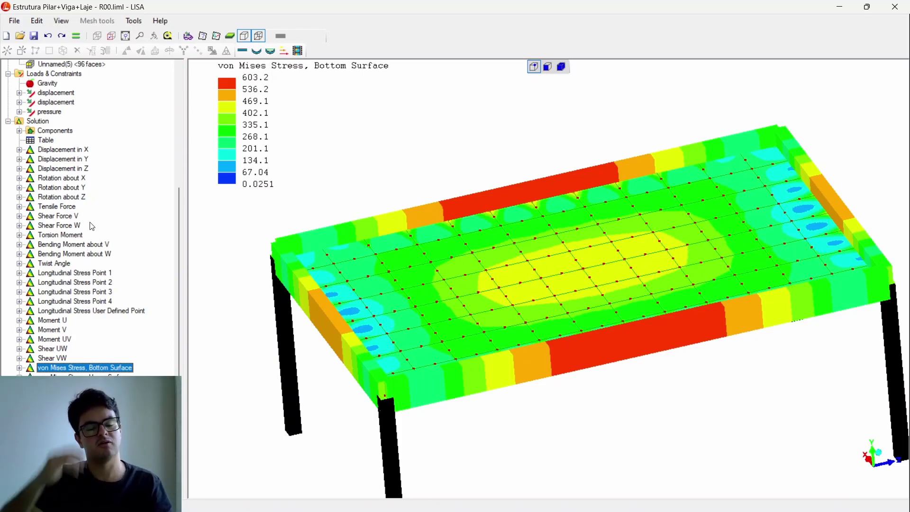
- Review the Shear Force V and Bending Moment about W results on the beams and columns of the whole structure
left_click(56, 216)
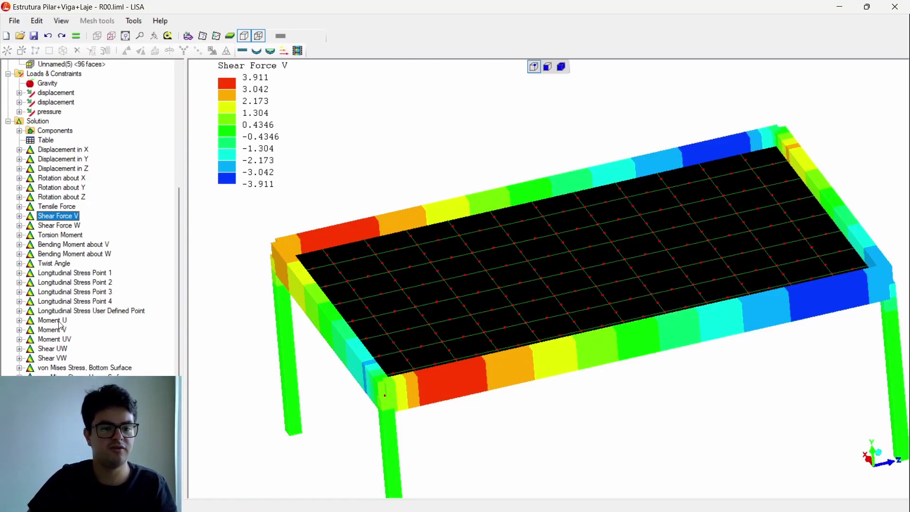
left_click(100, 255)
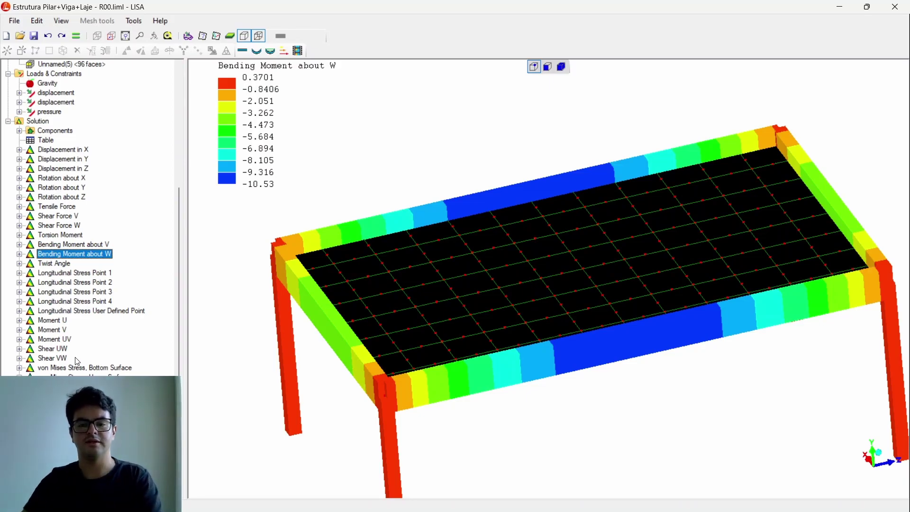
scroll(298, 204, "down", 1)
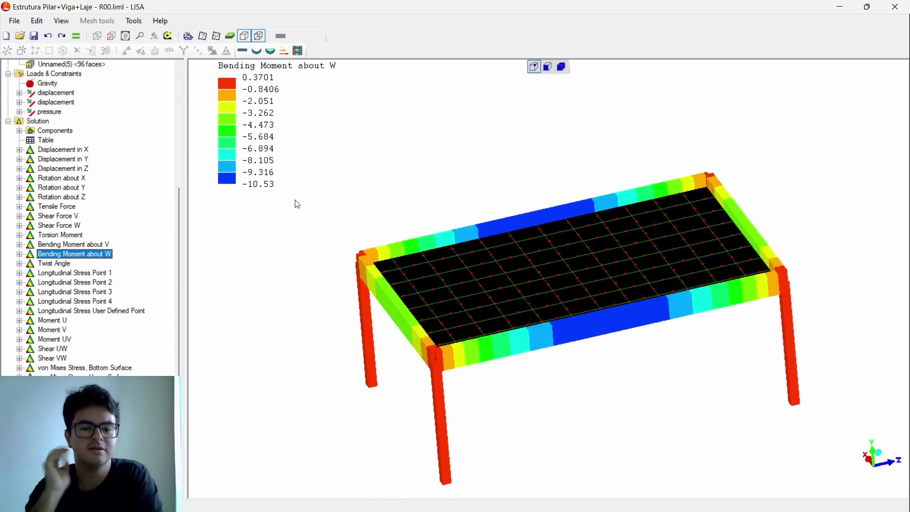